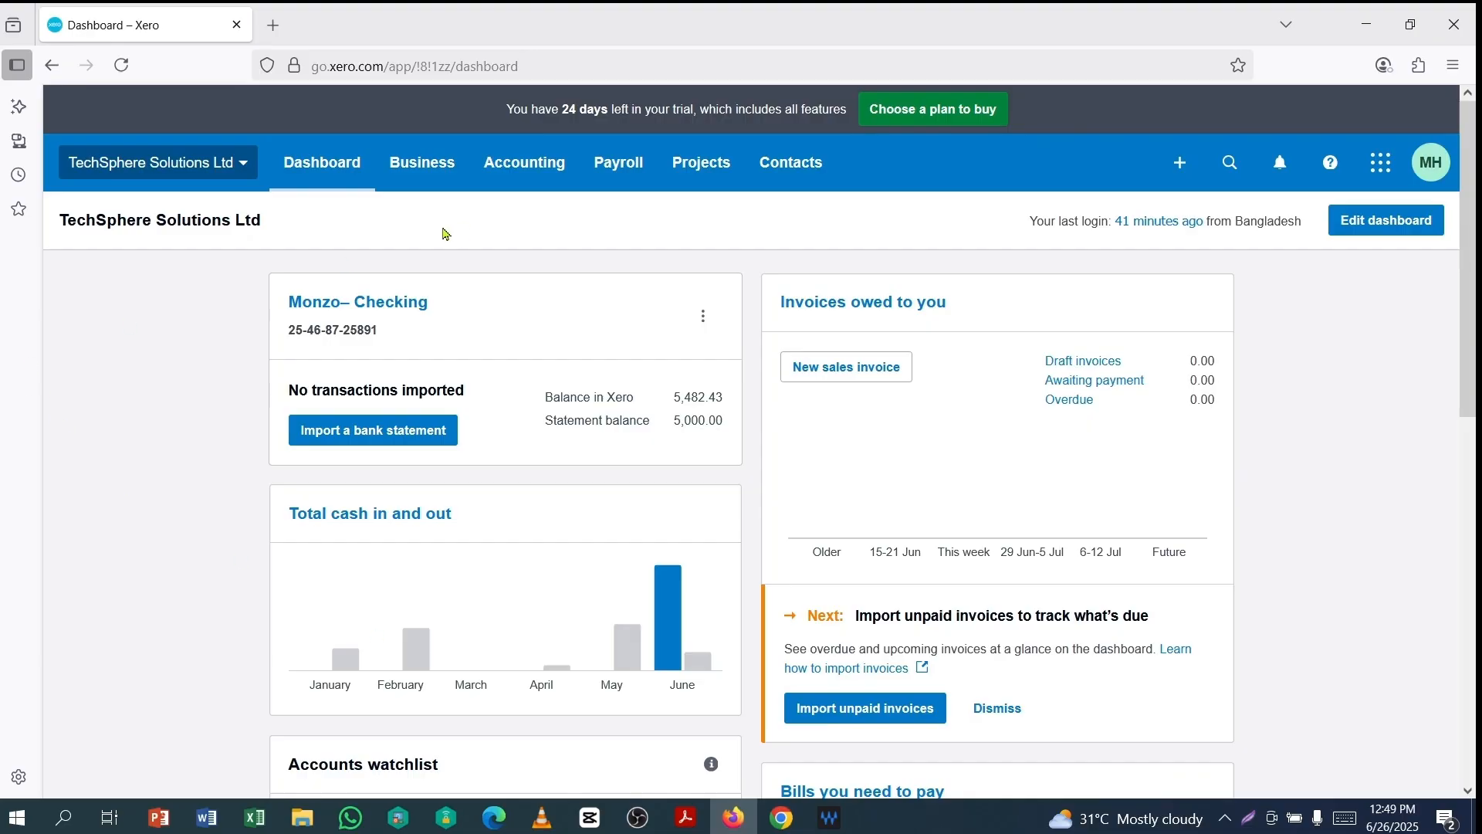
Start a new bill from the Purchases overview
click(427, 176)
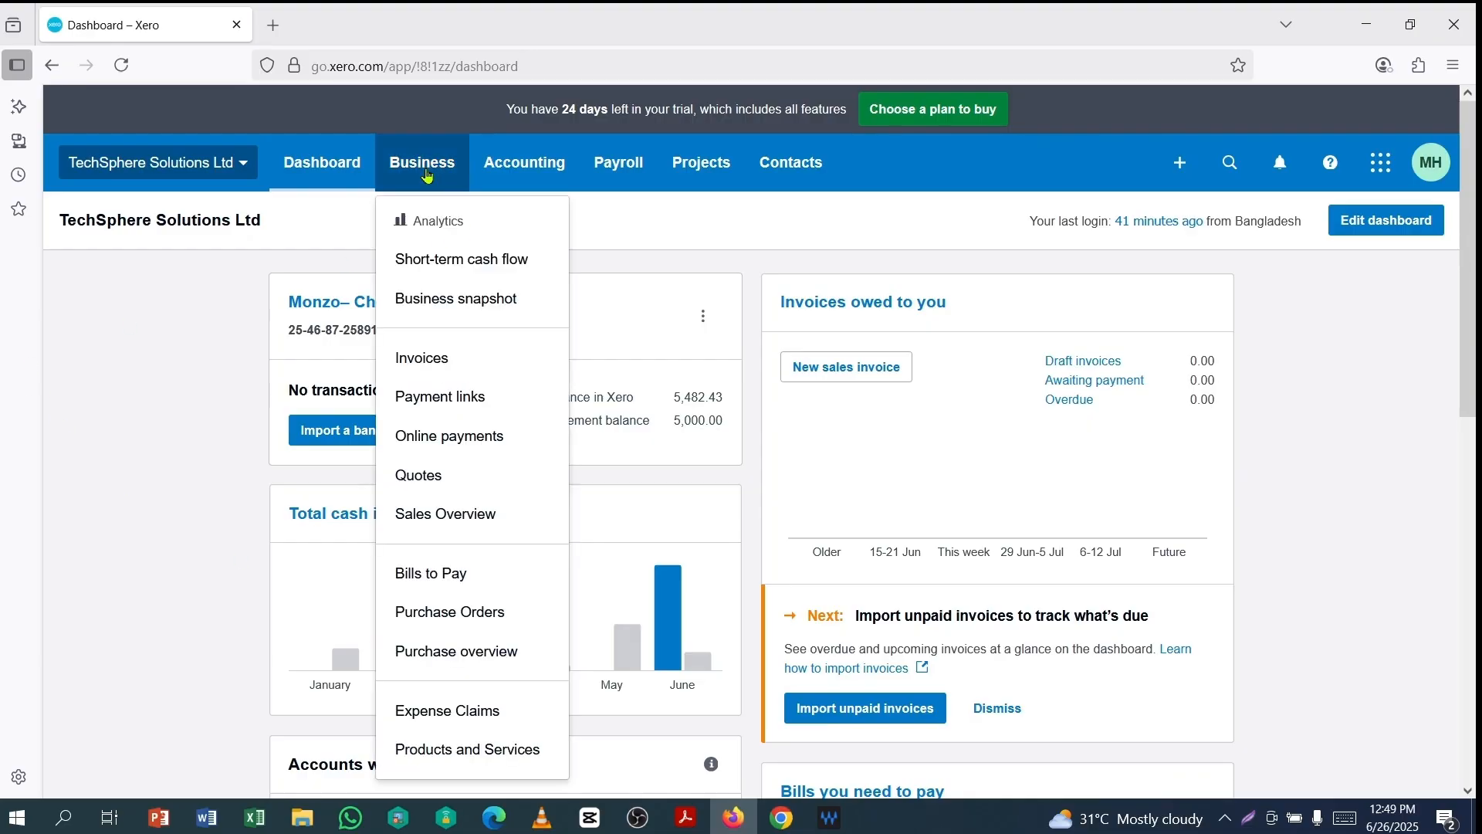
click(454, 656)
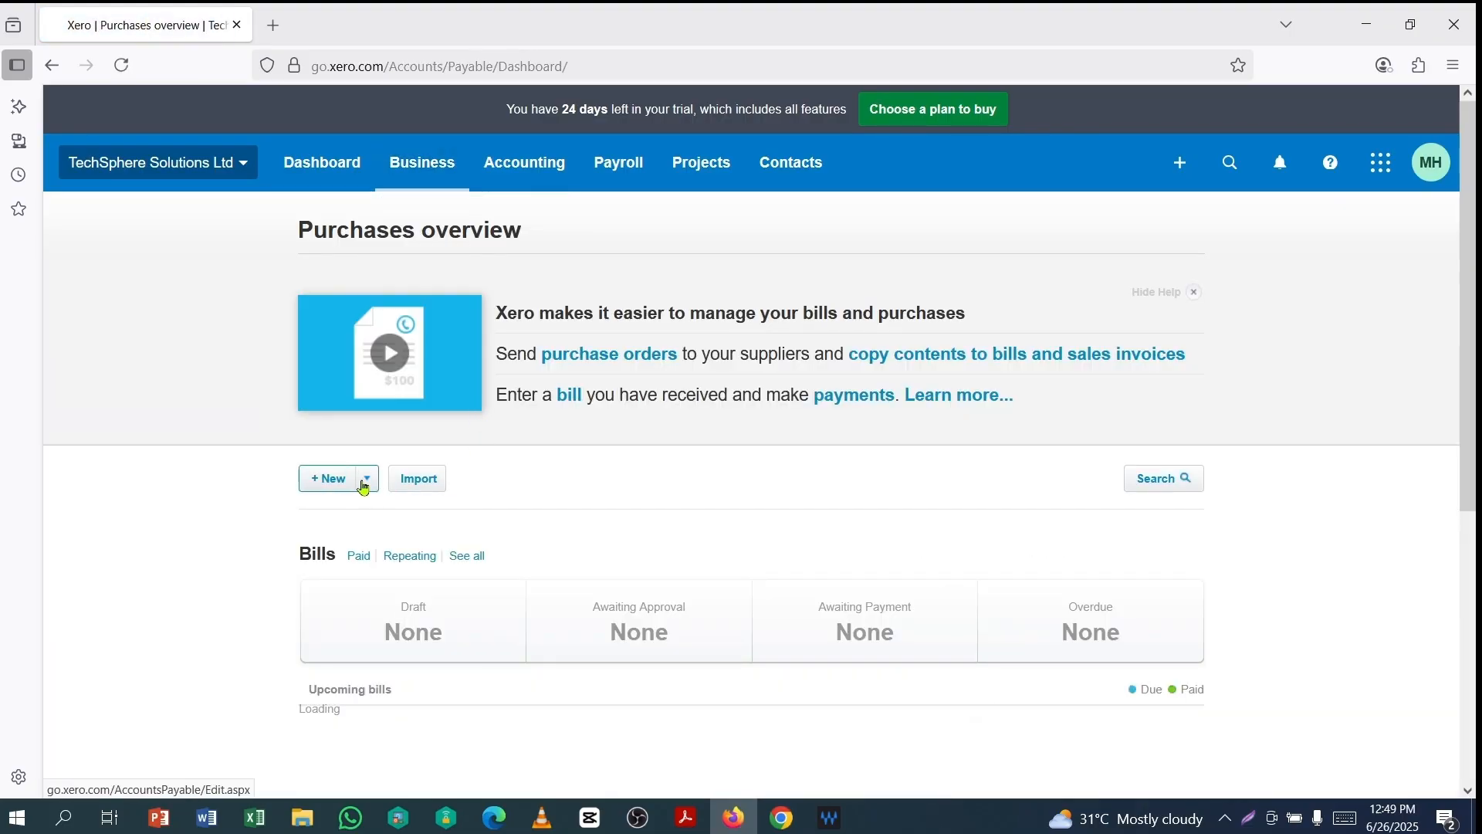
click(367, 484)
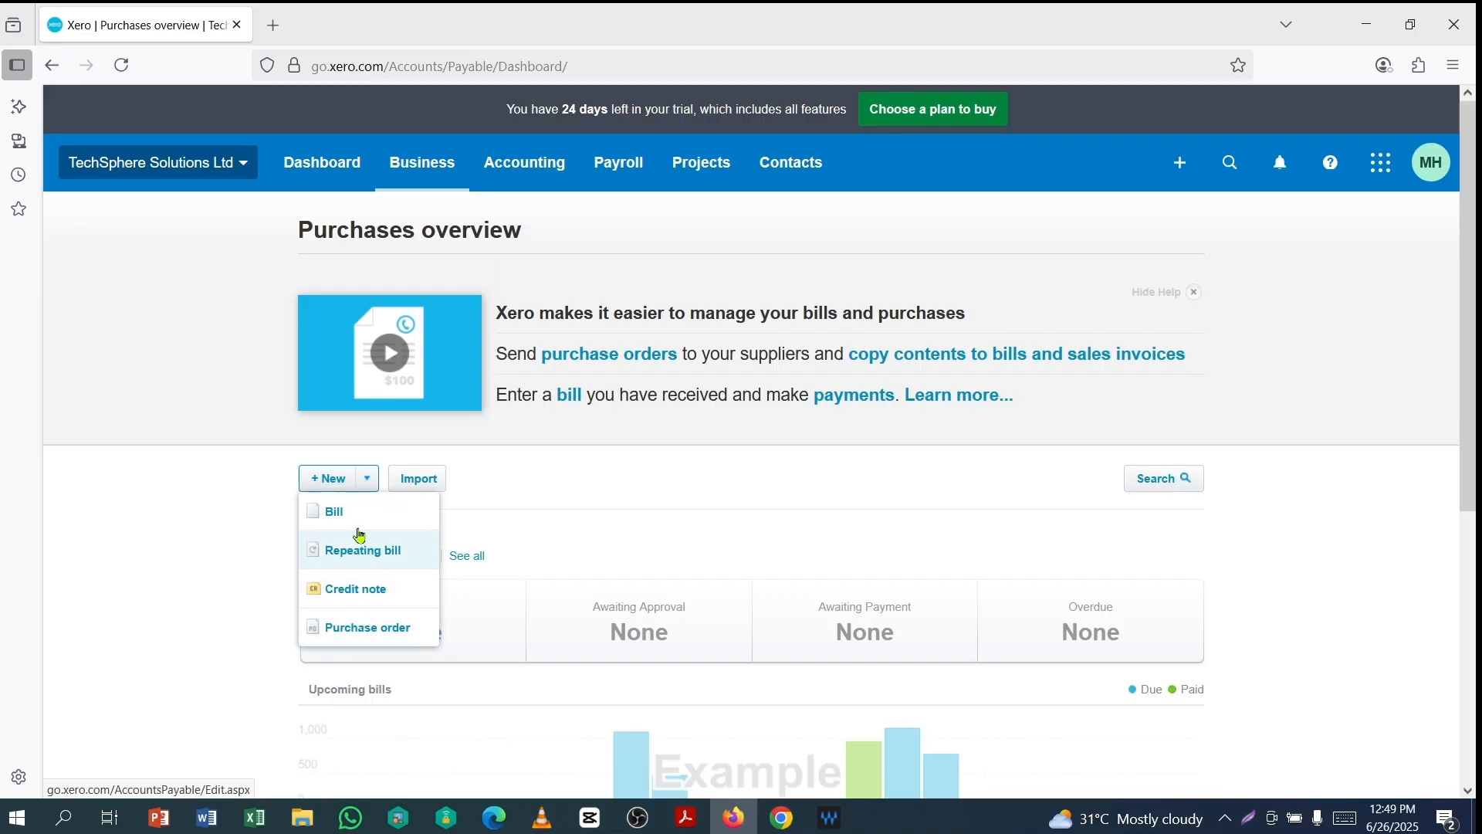
click(343, 515)
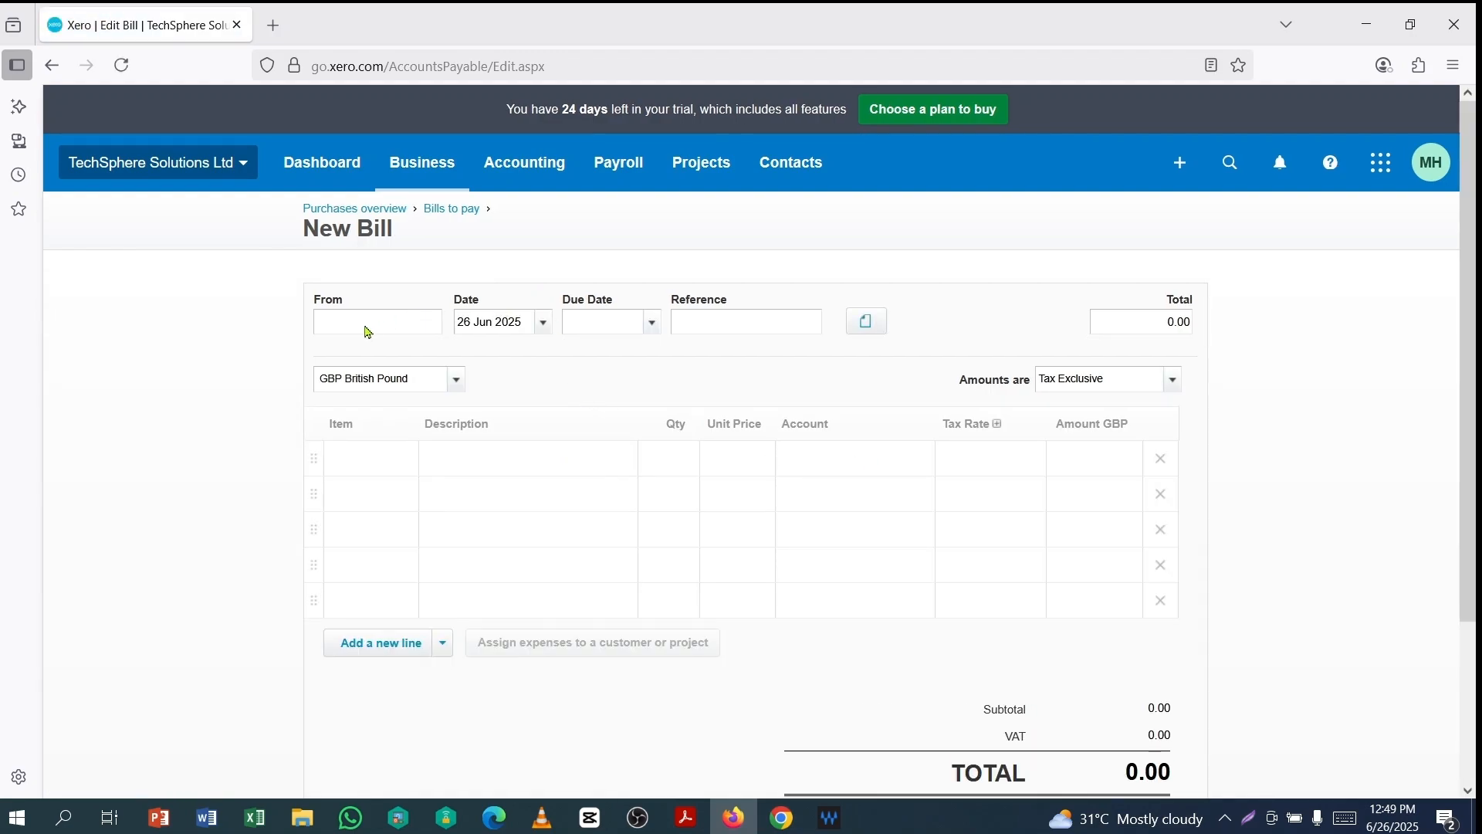
Enter the supplier's name on the bill and set its date to 1 Jun 2025 and due date to 10 Jun 2025
click(305, 312)
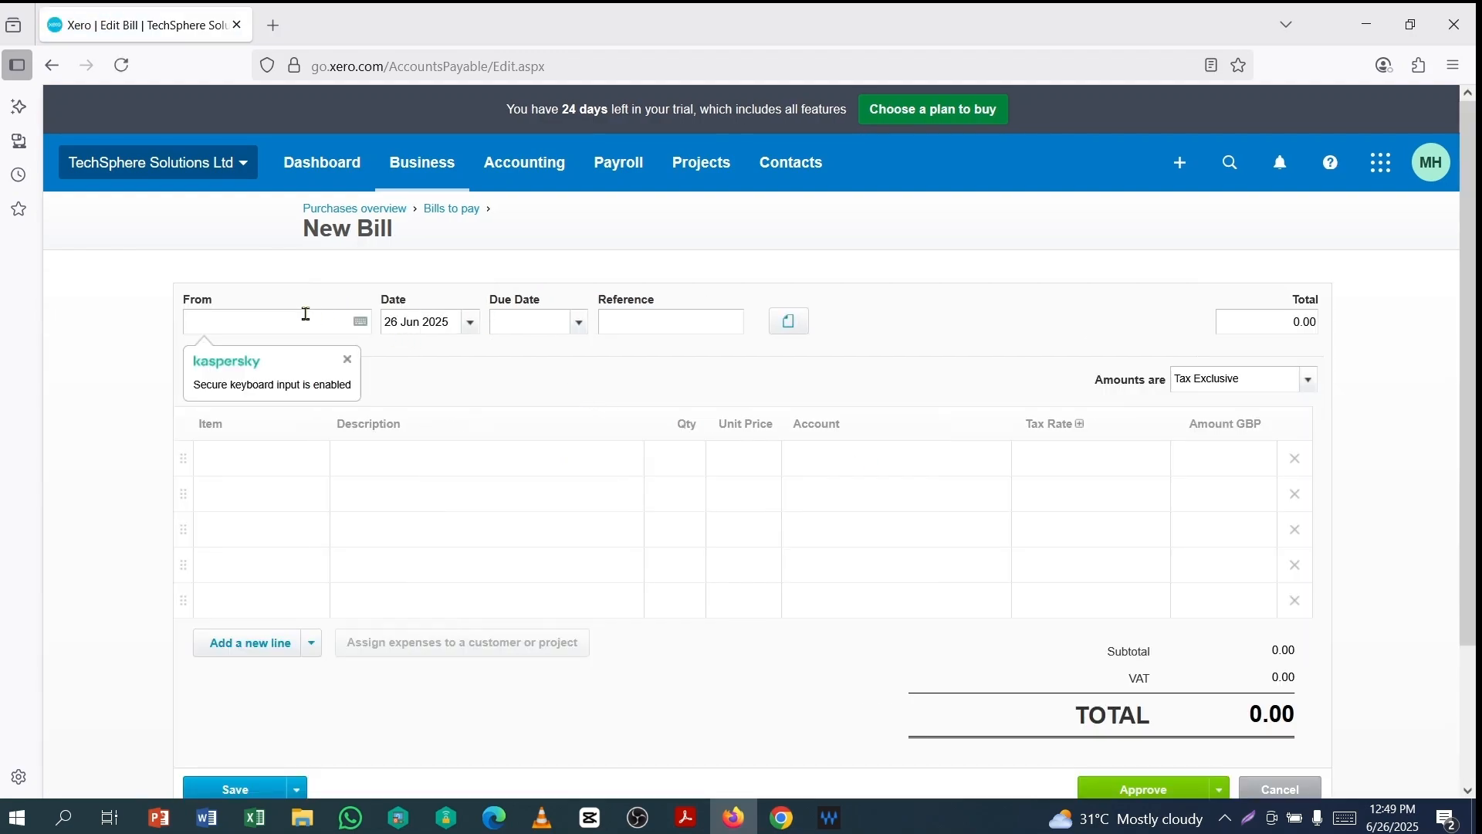
click(470, 321)
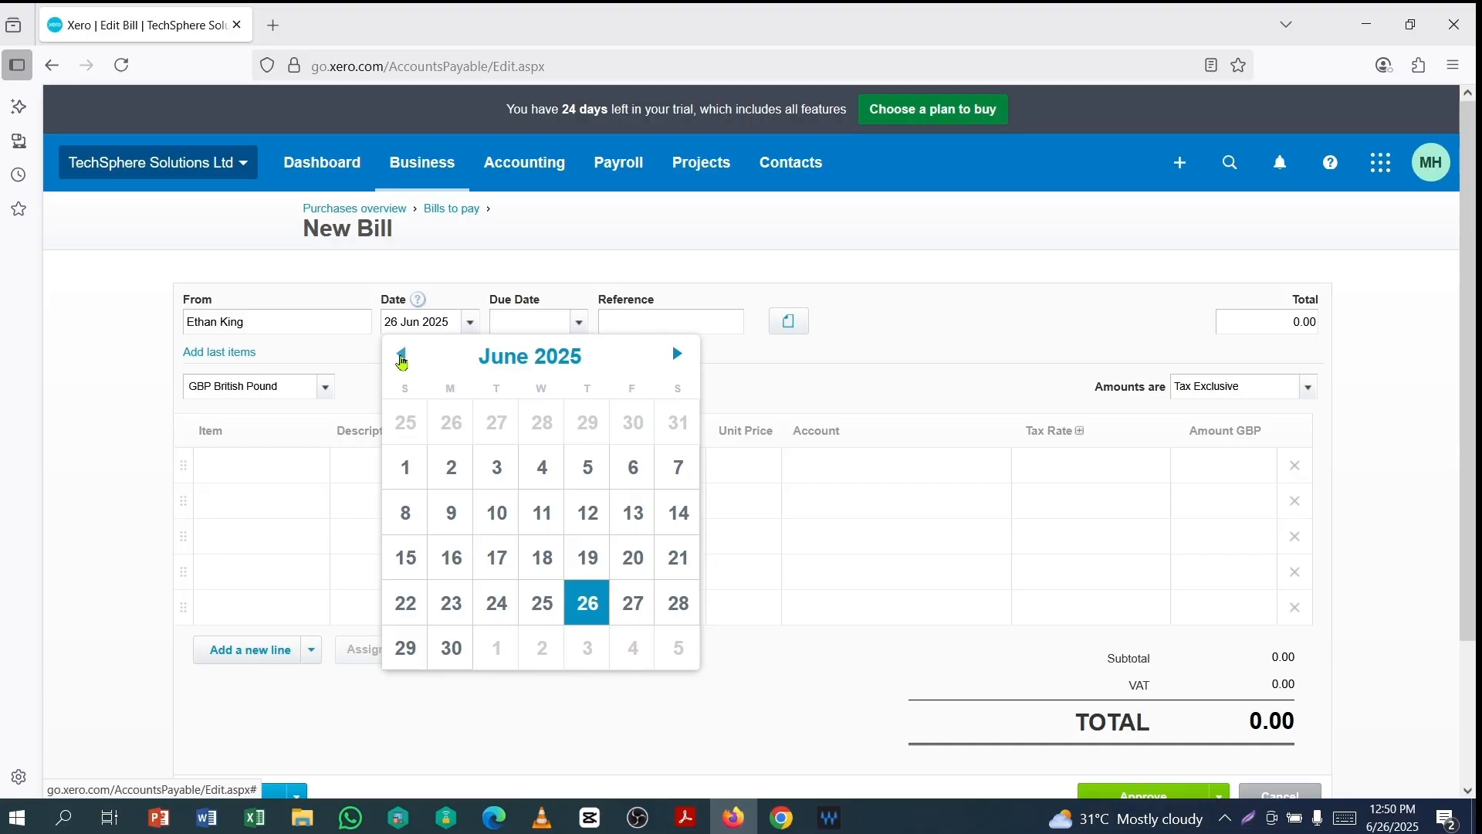
click(403, 467)
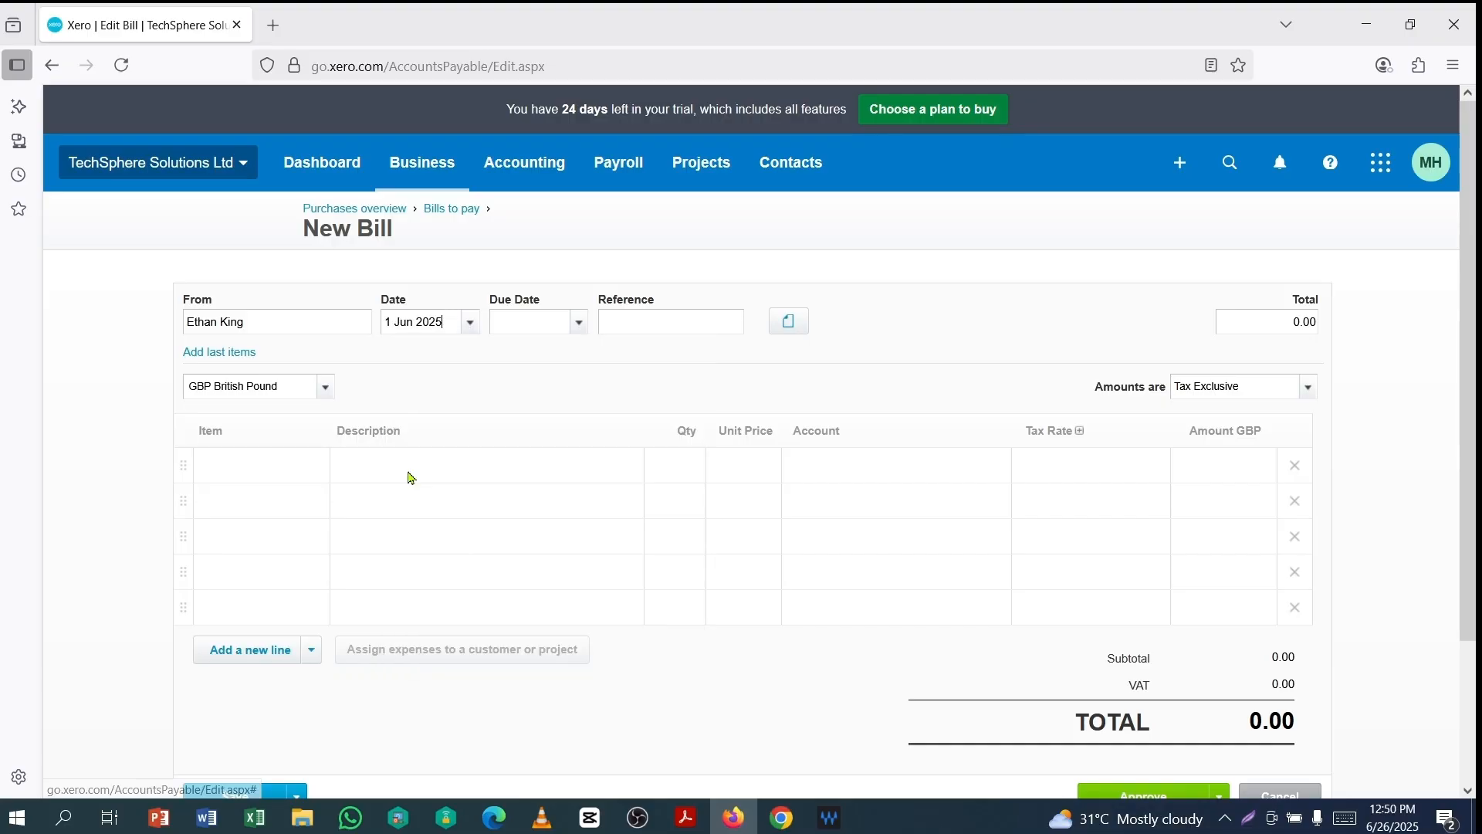
click(579, 323)
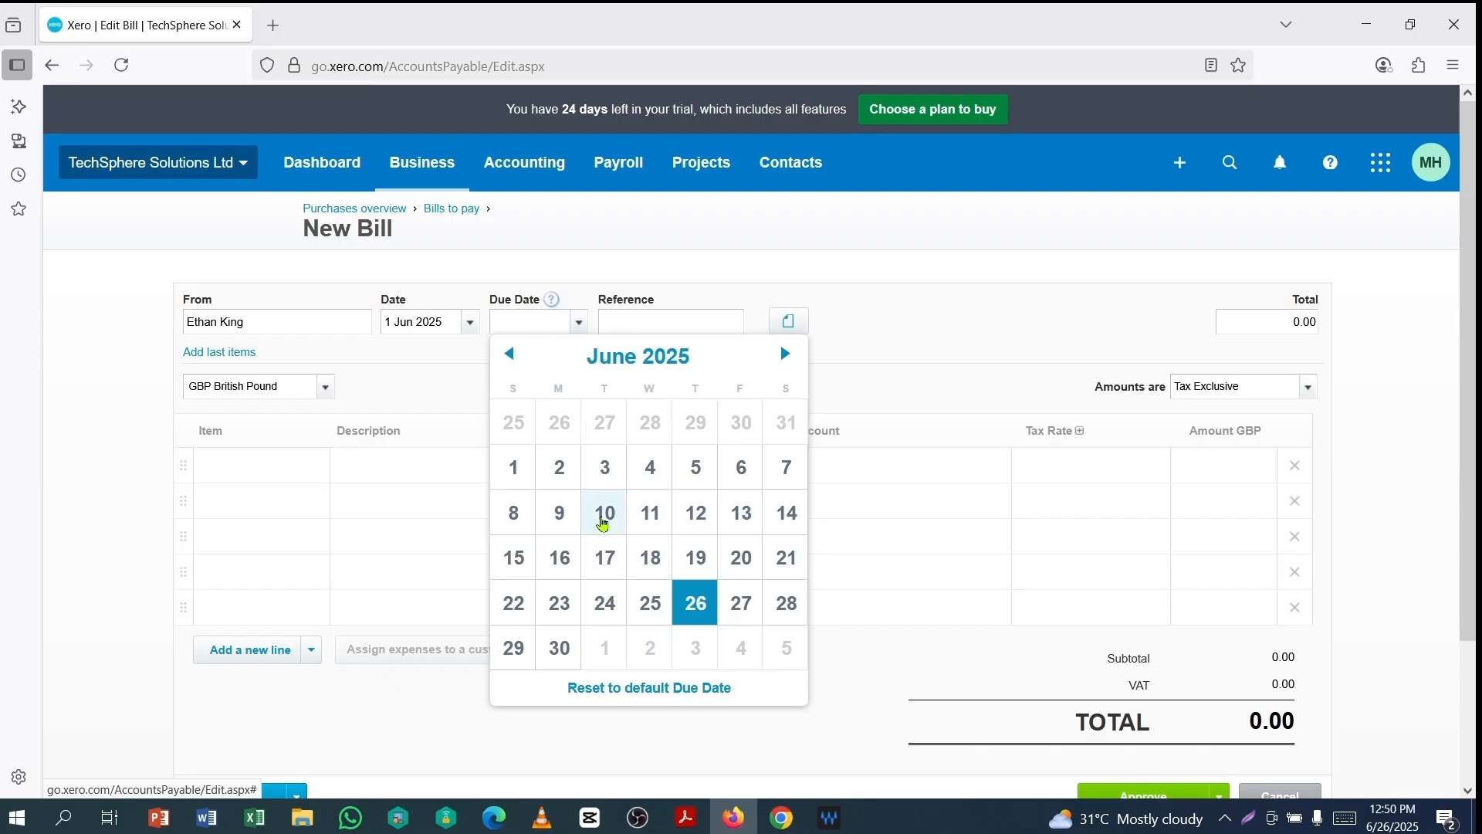
click(603, 524)
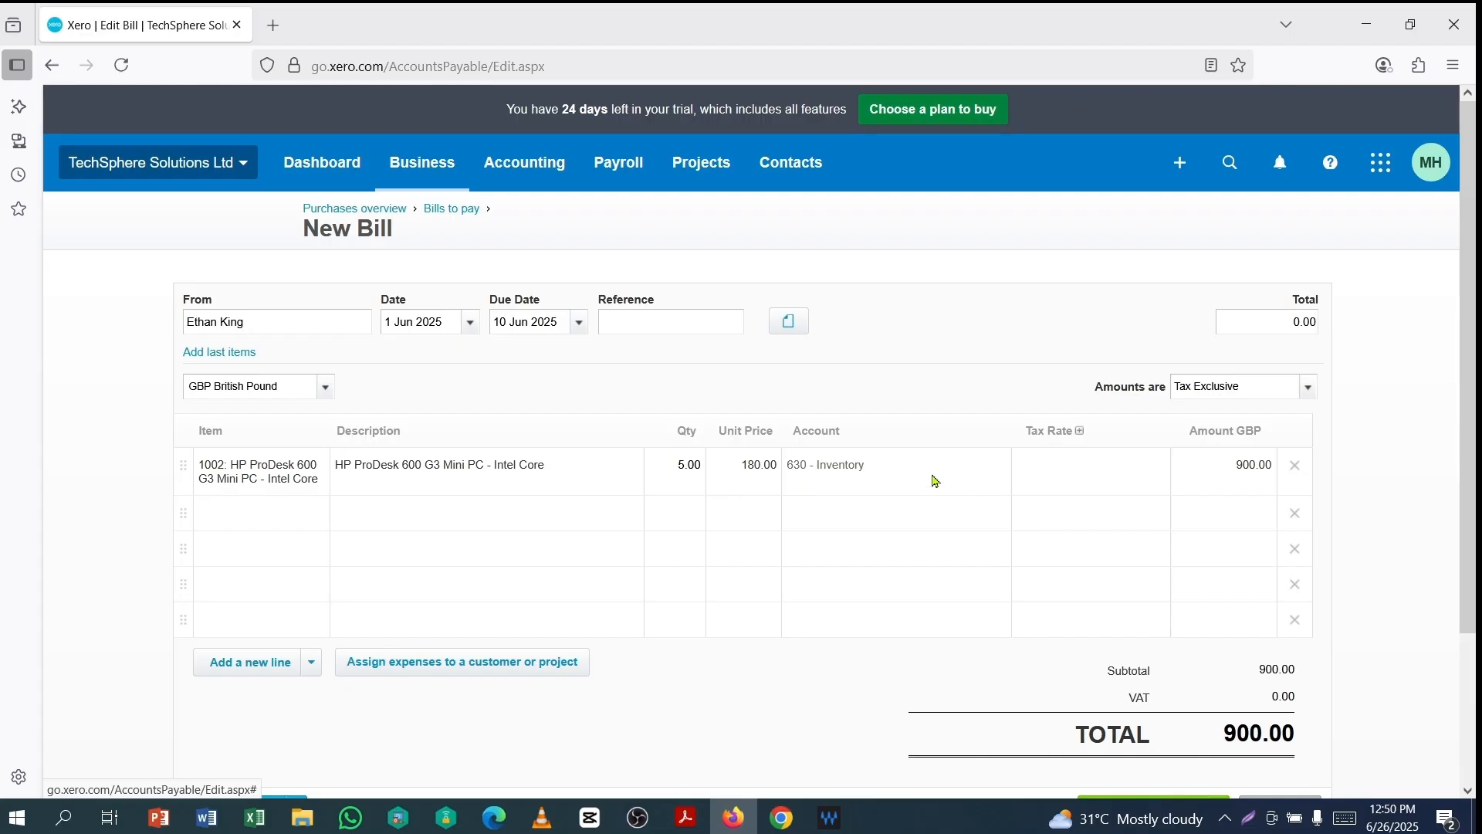
Set the HP ProDesk line's tax rate to 20% (VAT on Expenses) and remove the blank lines from the bill
click(1111, 473)
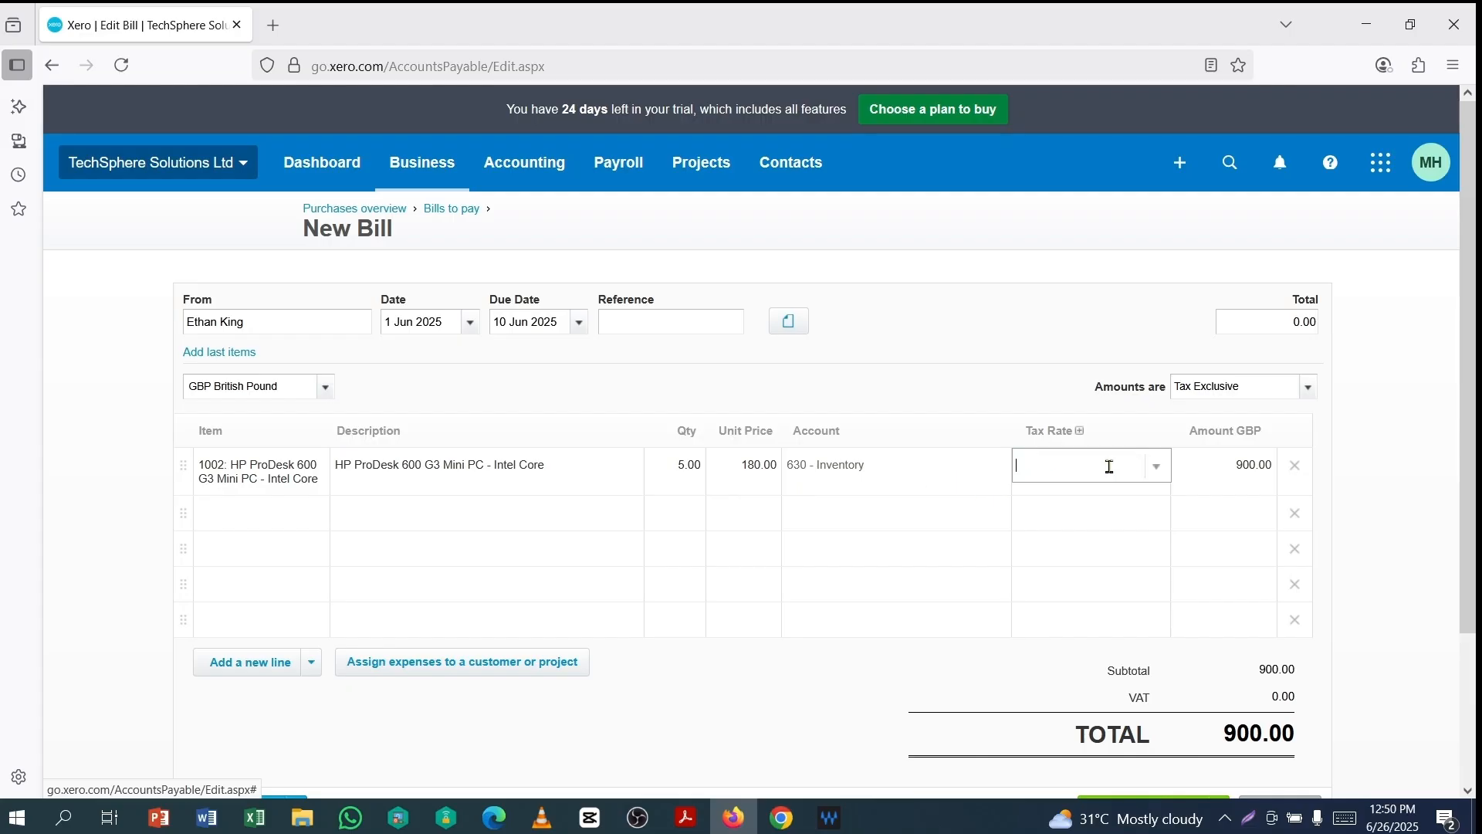
click(1156, 468)
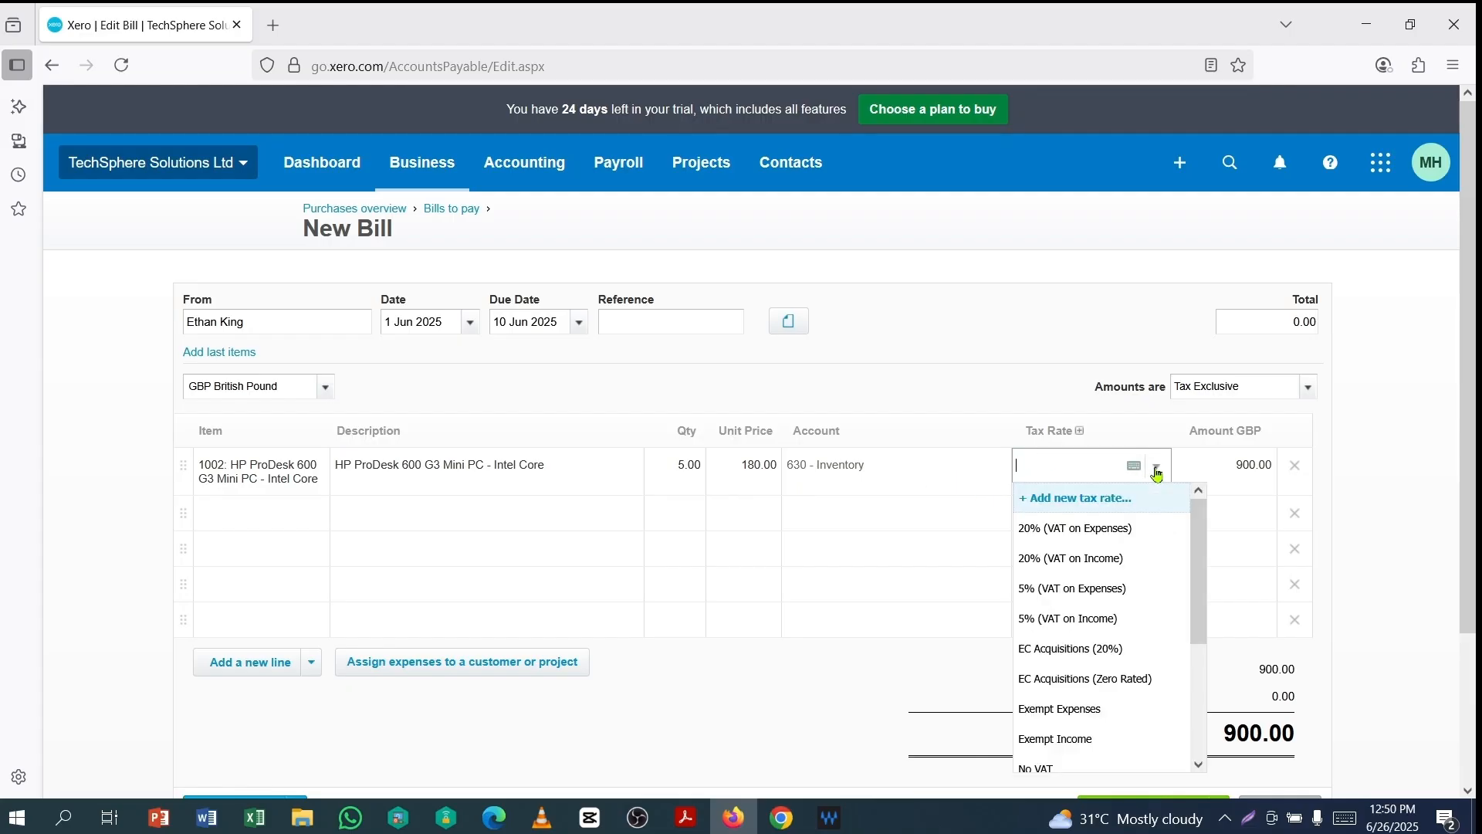
click(1075, 533)
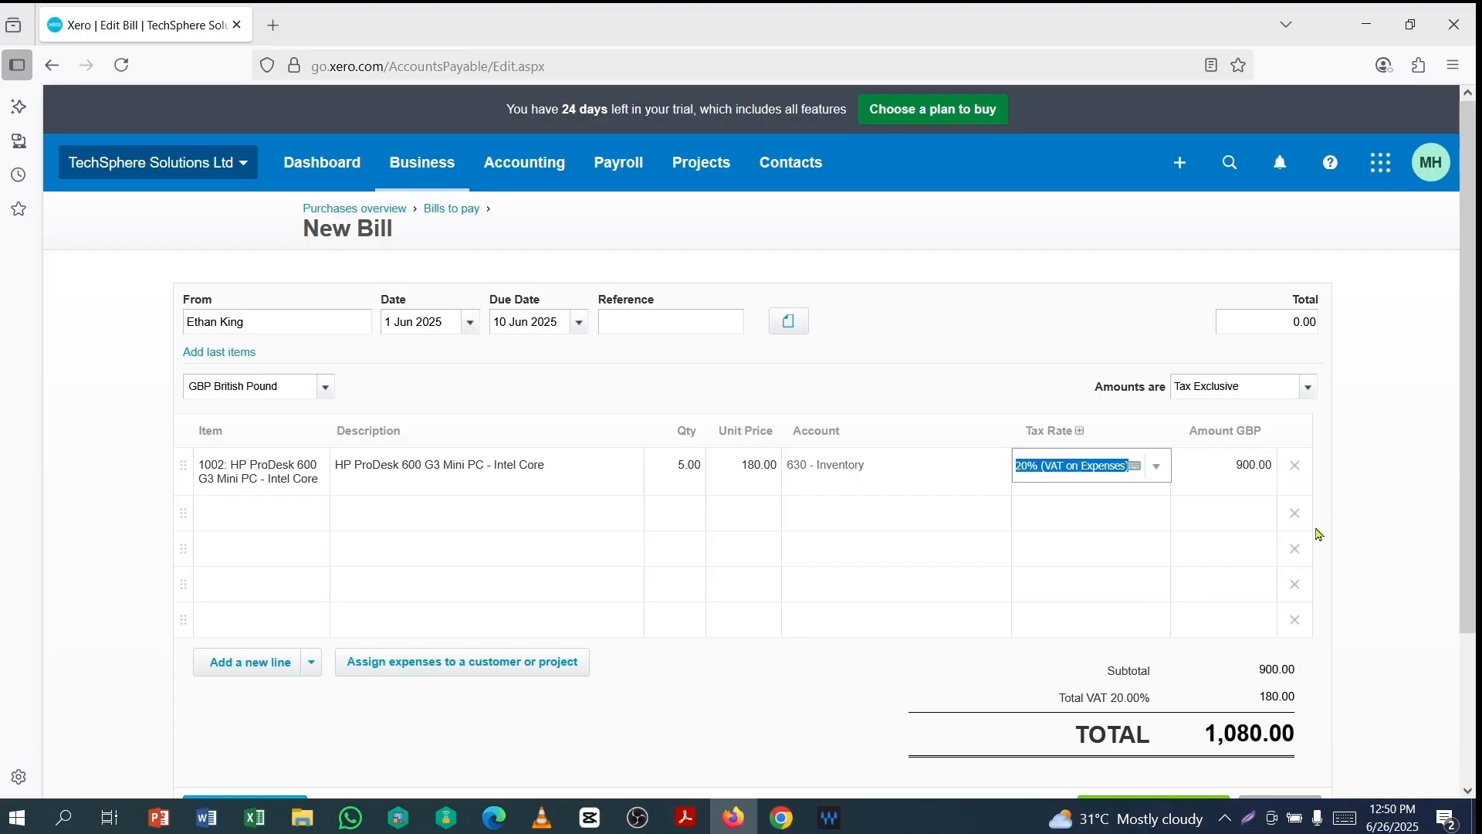
click(1296, 513)
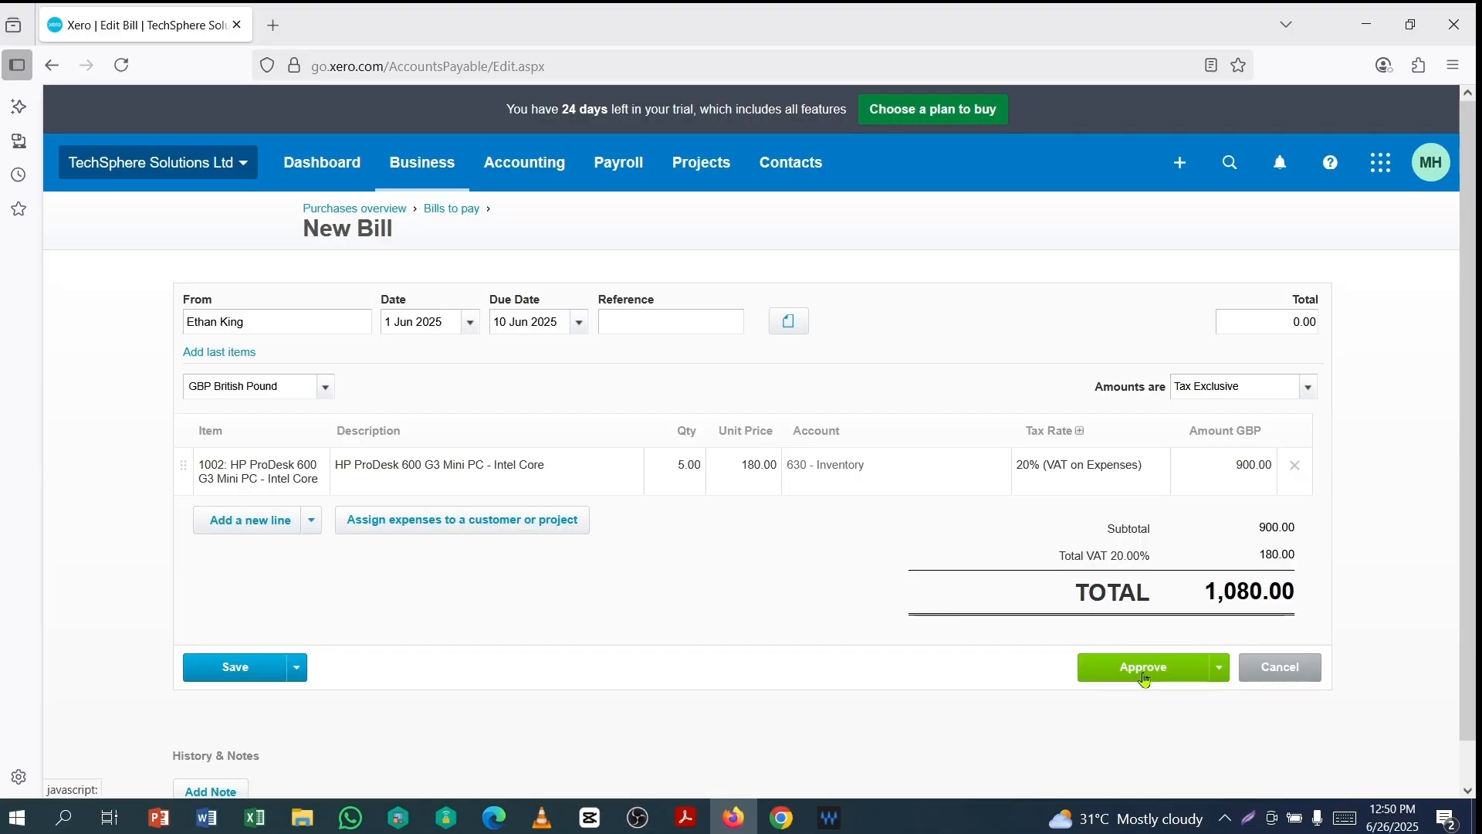
Approve the bill and review its dates, line item, totals and payment section
click(1145, 676)
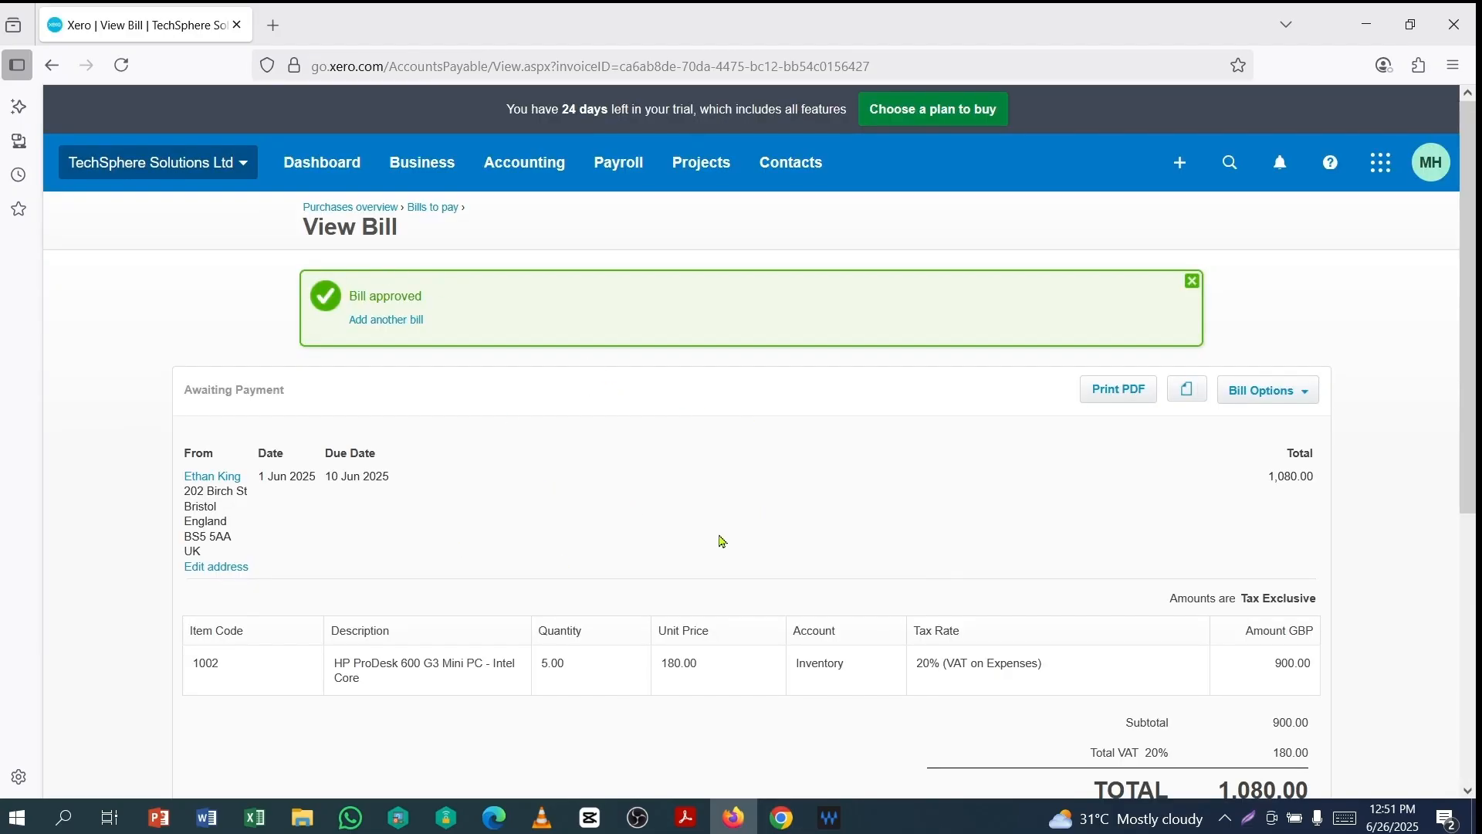
scroll(830, 469, down, 5)
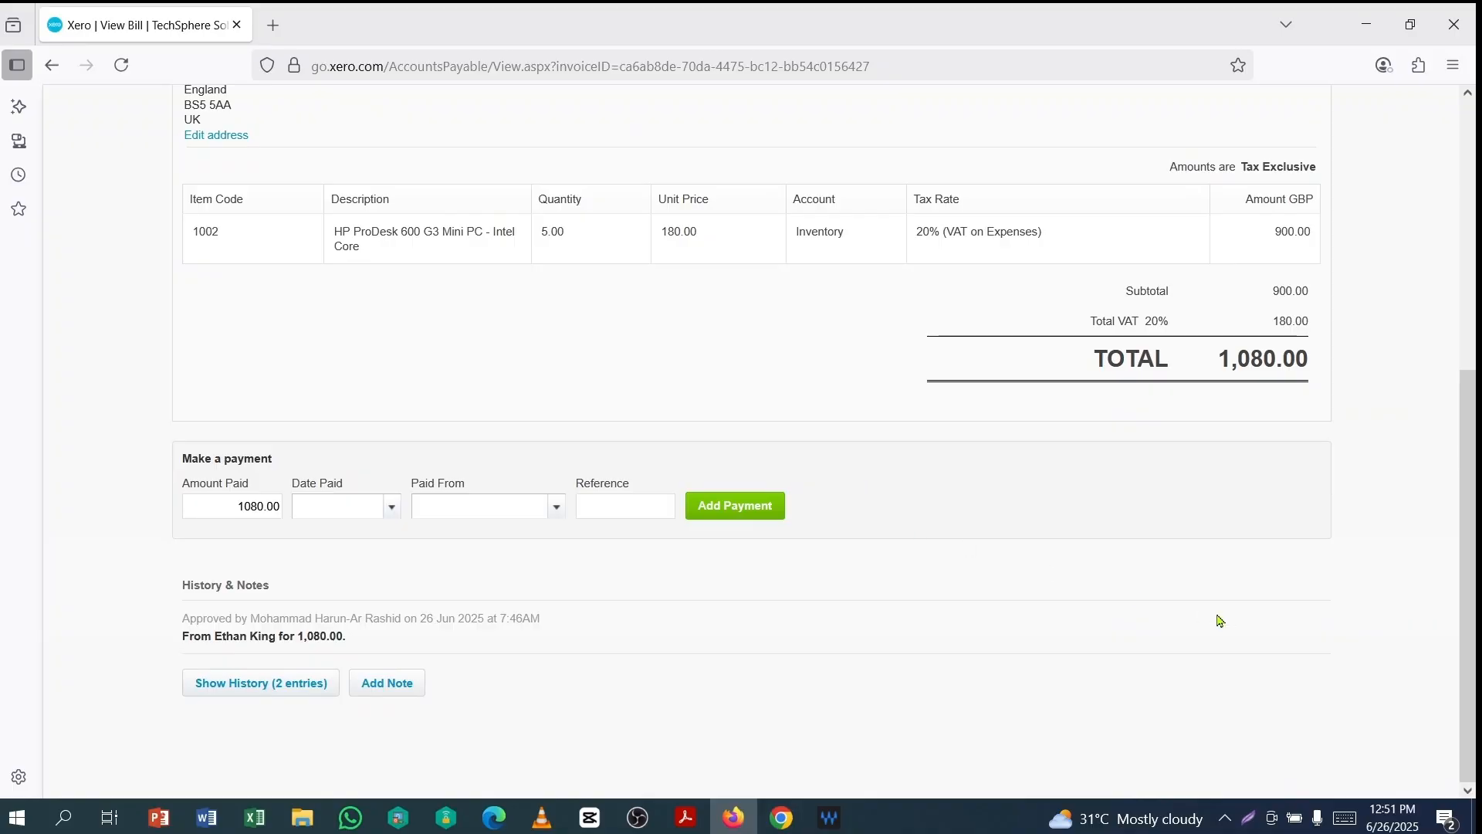
scroll(1219, 620, up, 3)
scroll(1239, 532, down, 2)
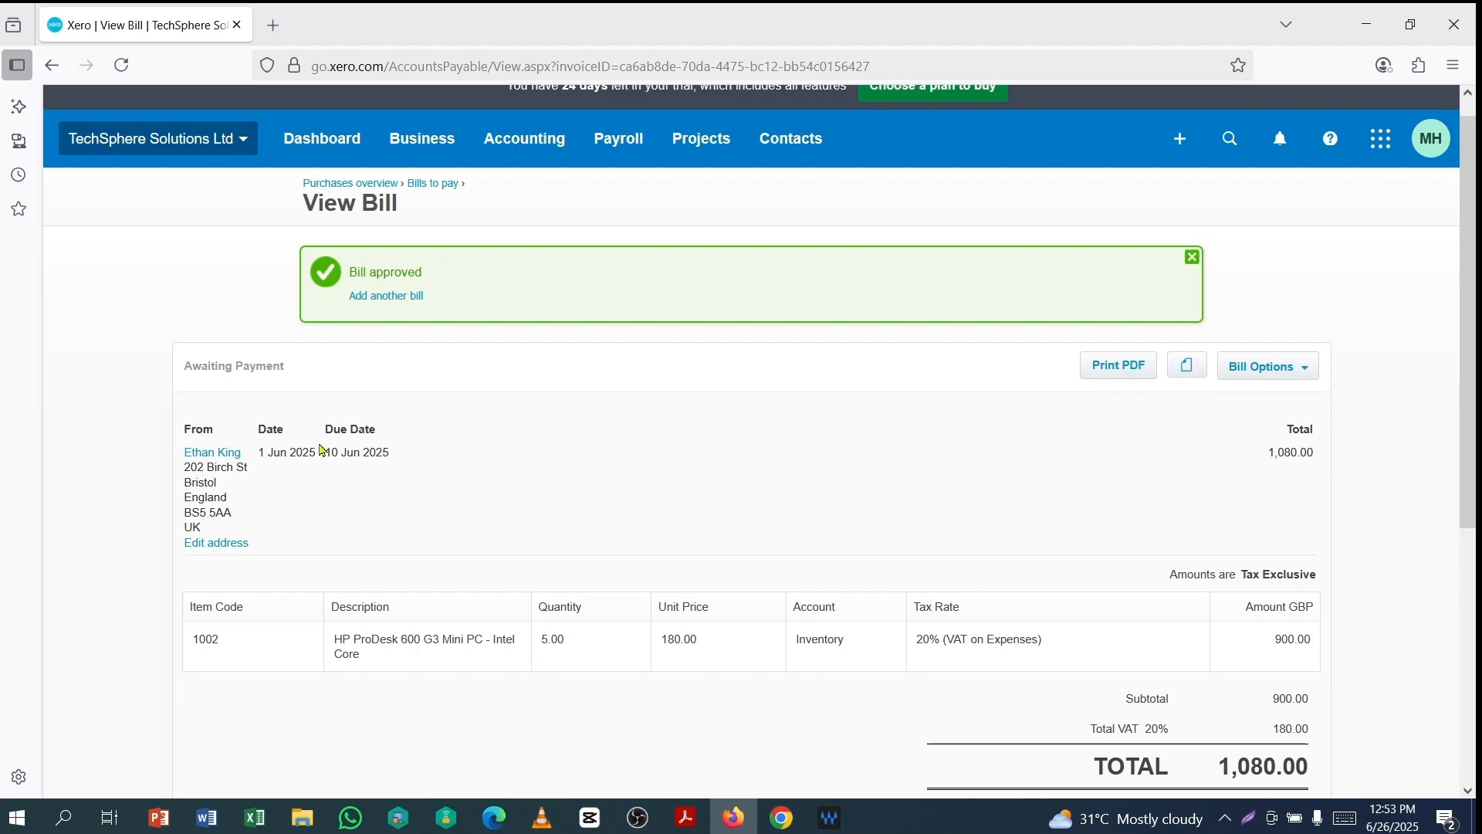
scroll(347, 453, down, 3)
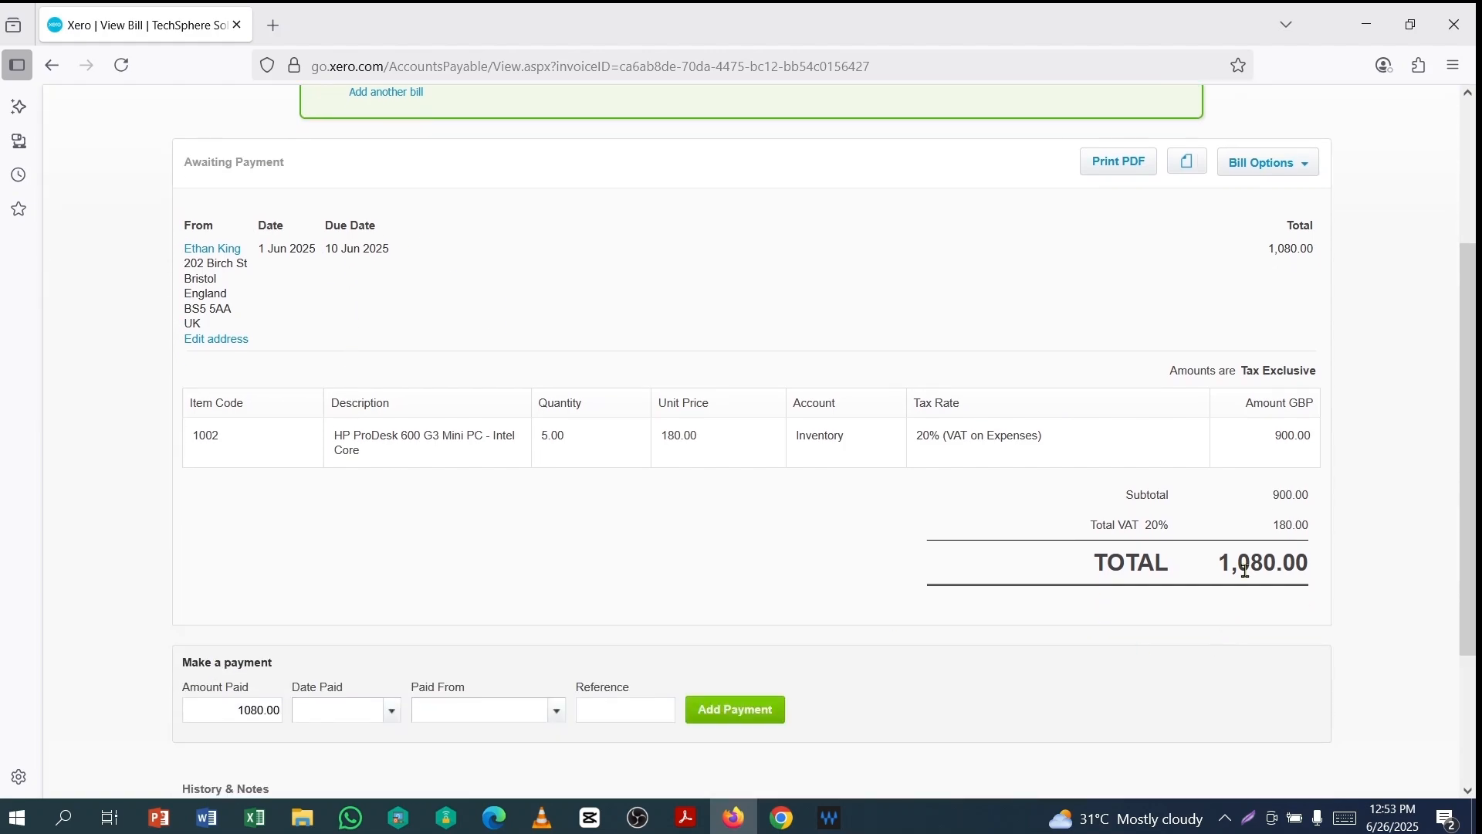
scroll(533, 649, up, 2)
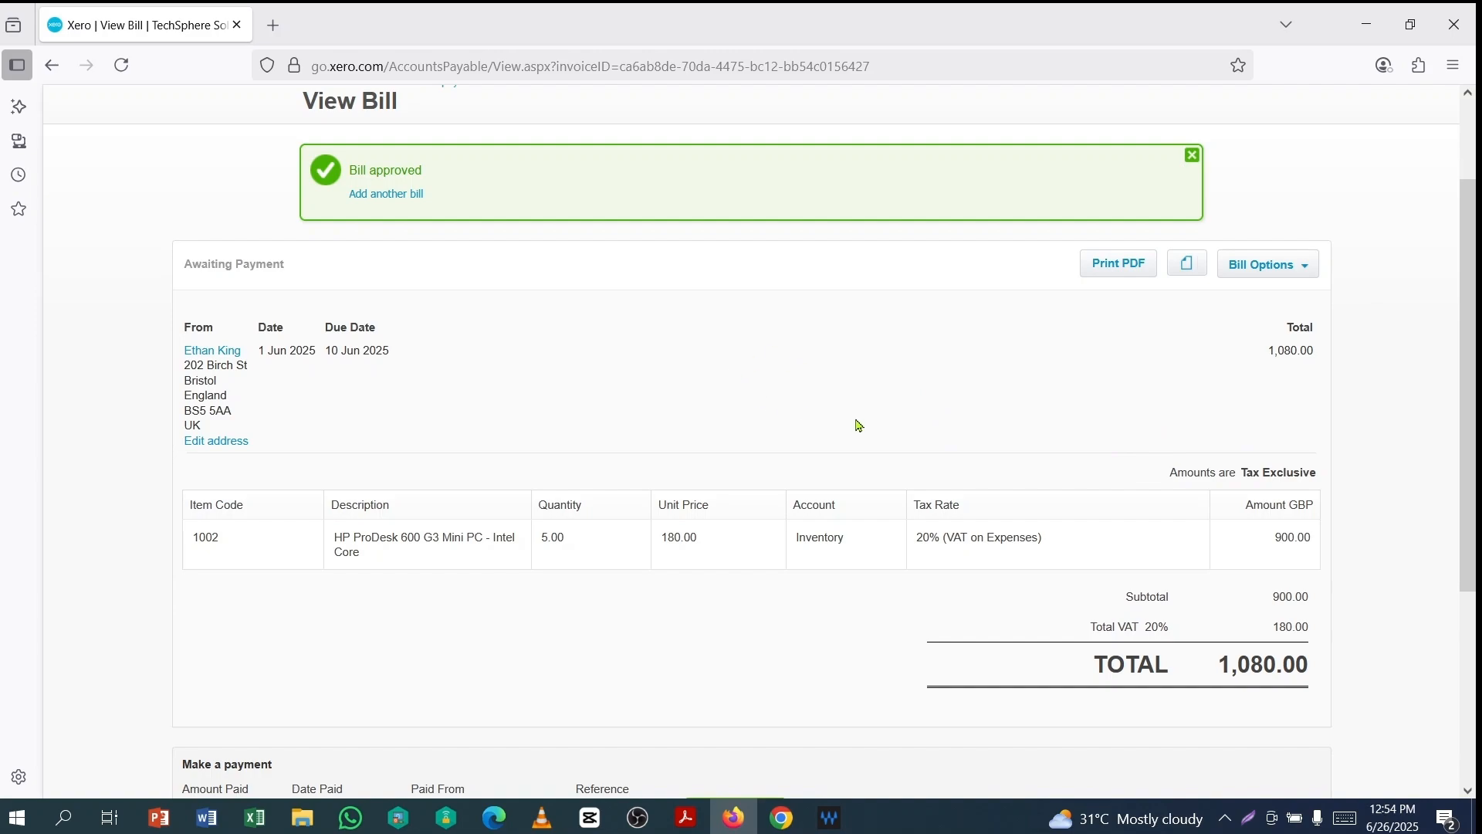
scroll(1150, 417, up, 2)
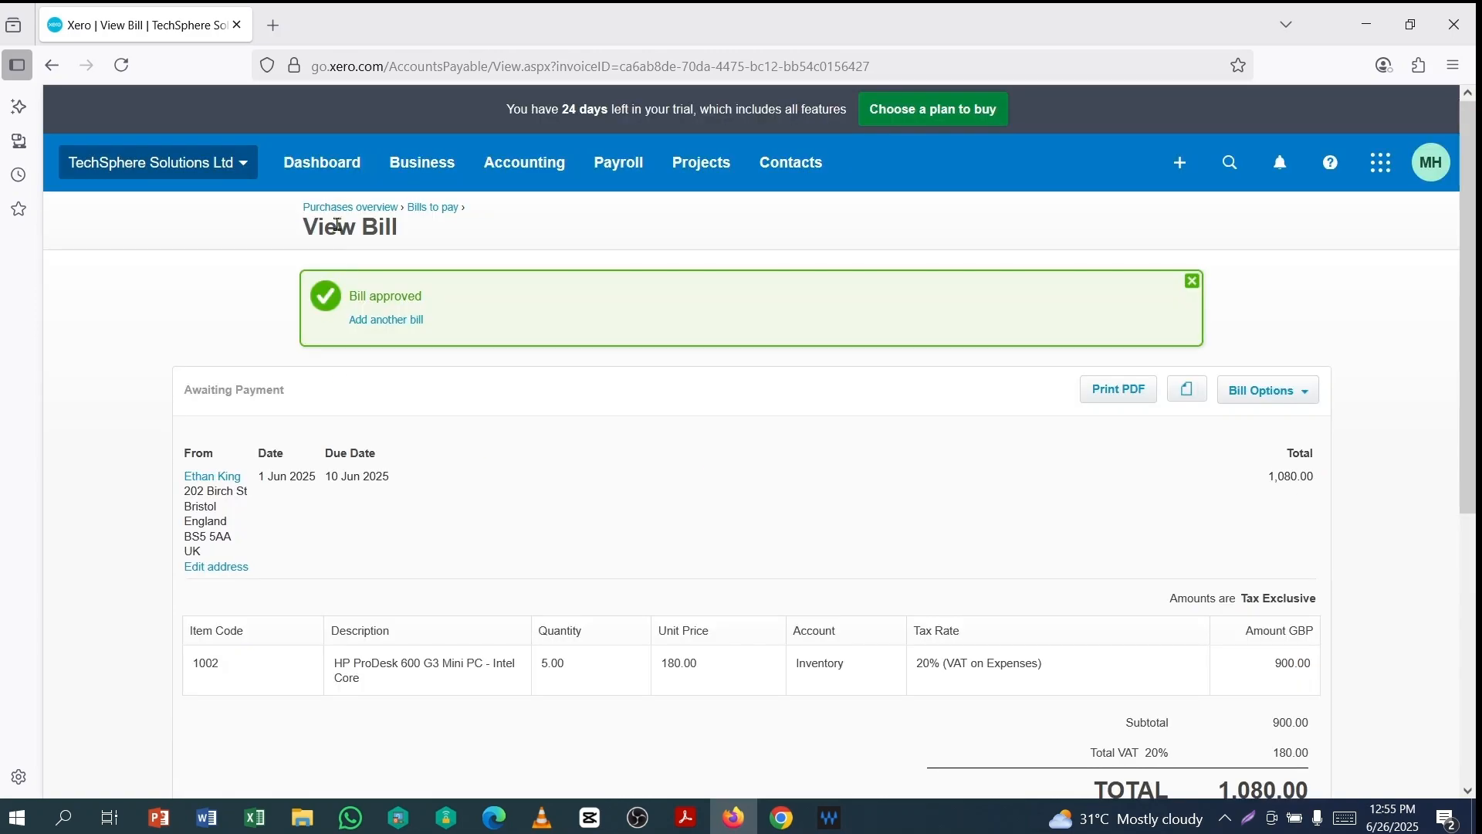
Return to the Purchases overview and open the supplier's bill from the bills awaiting payment
click(361, 208)
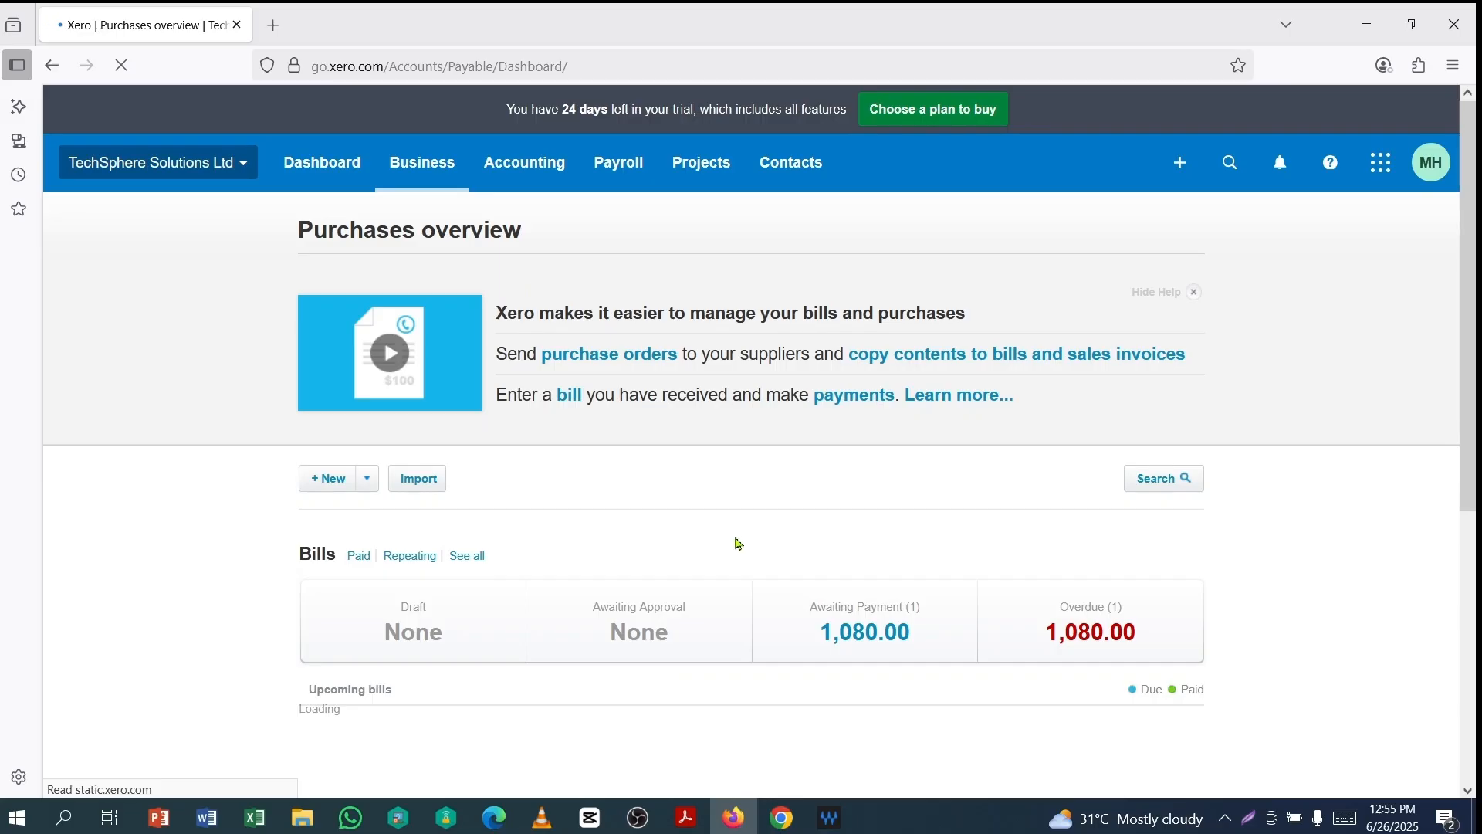
scroll(764, 542, down, 3)
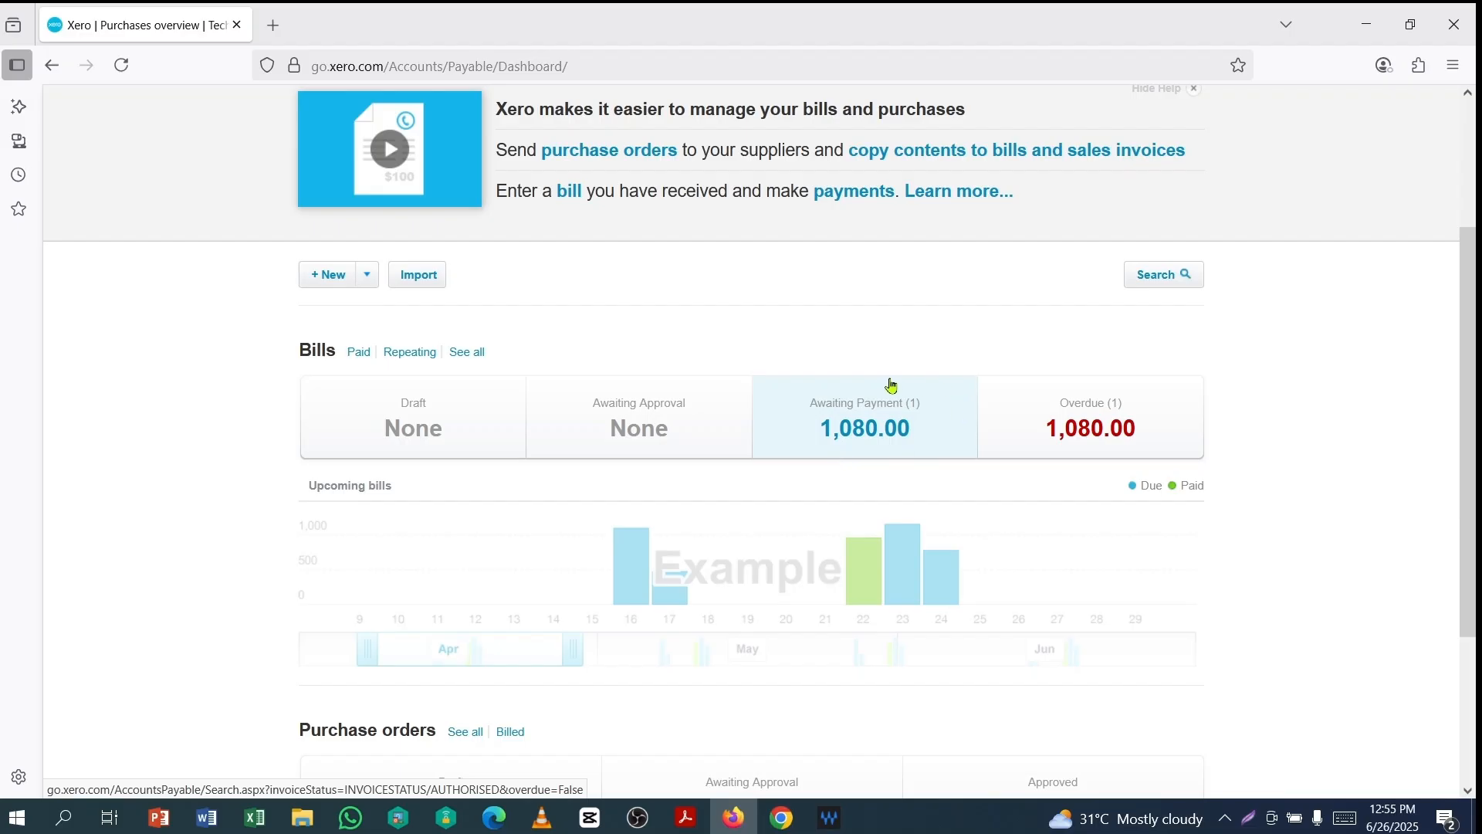
click(855, 433)
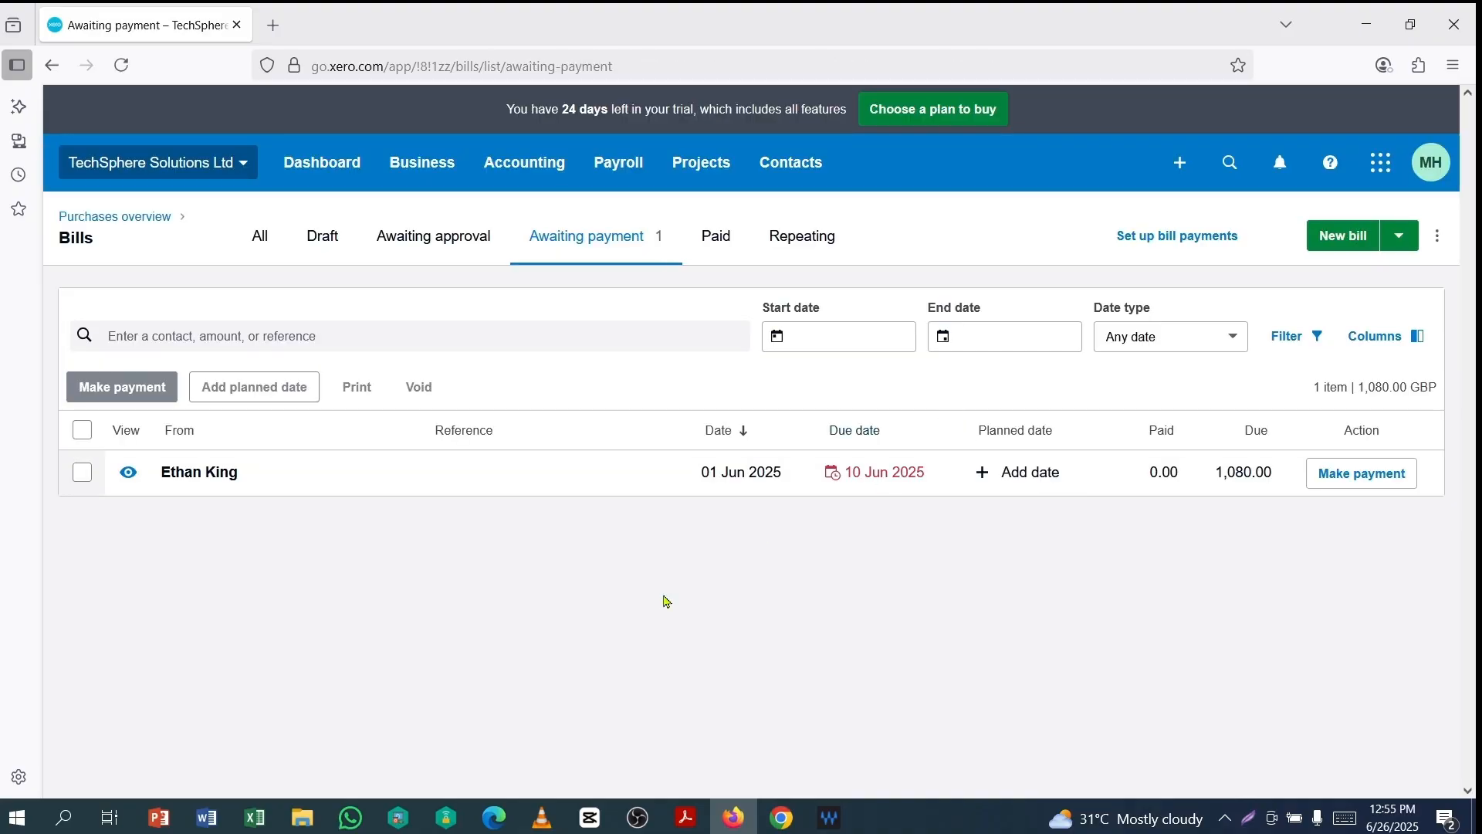
click(759, 480)
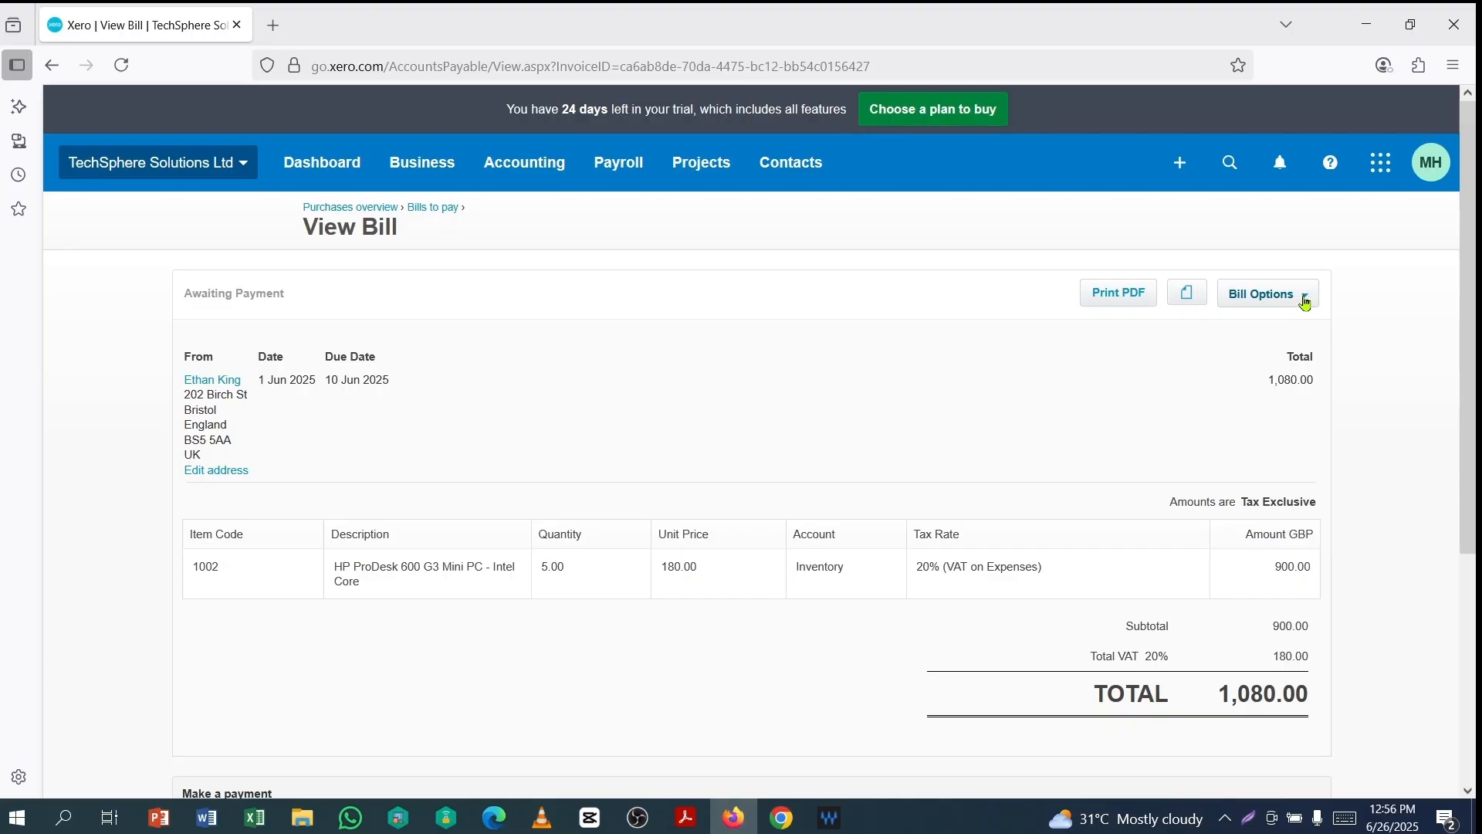
Add a credit note to the open bill and date it 9 Jun 2025
click(1304, 302)
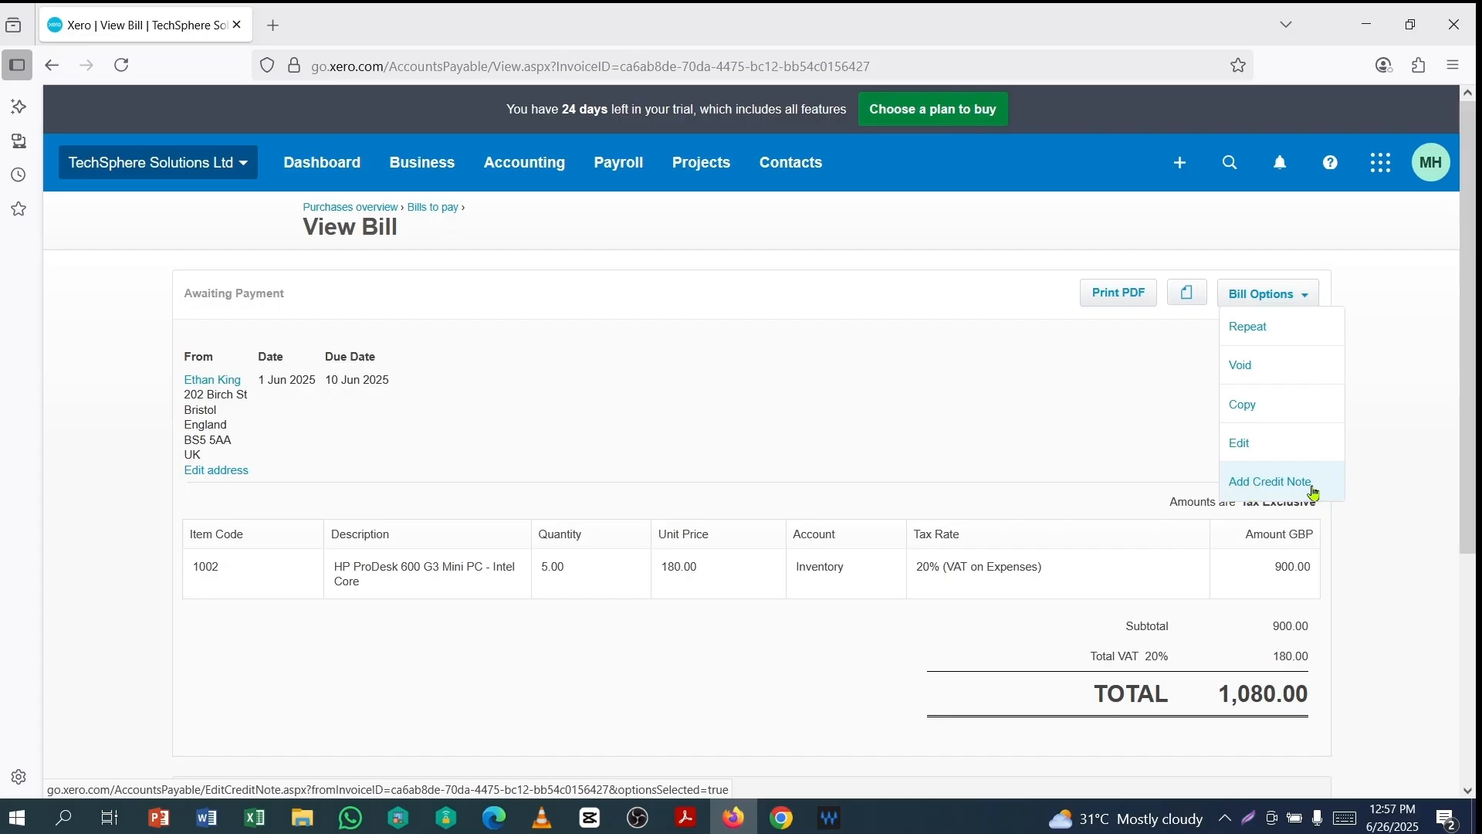
click(1256, 490)
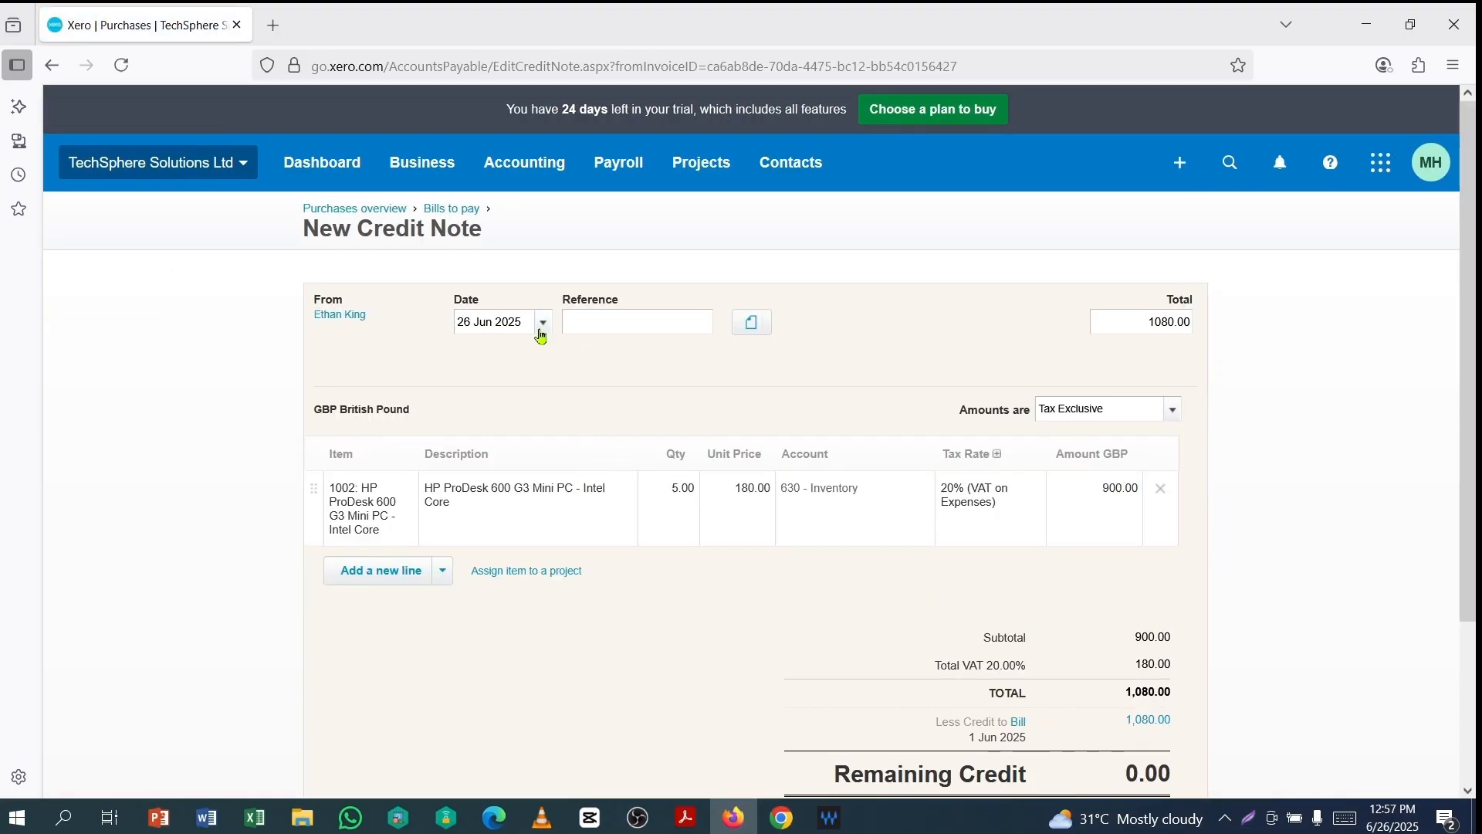
click(543, 324)
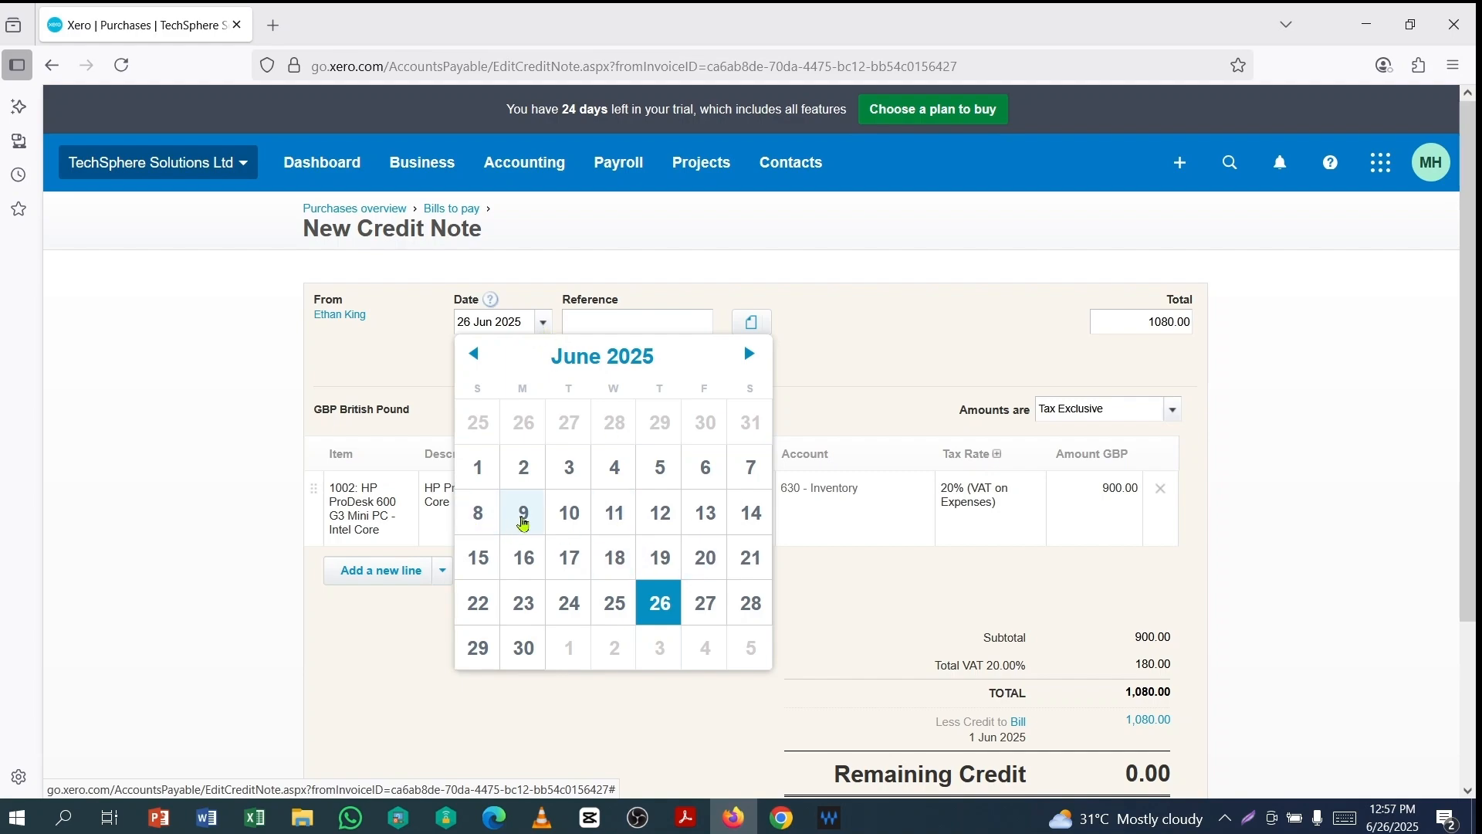
click(518, 527)
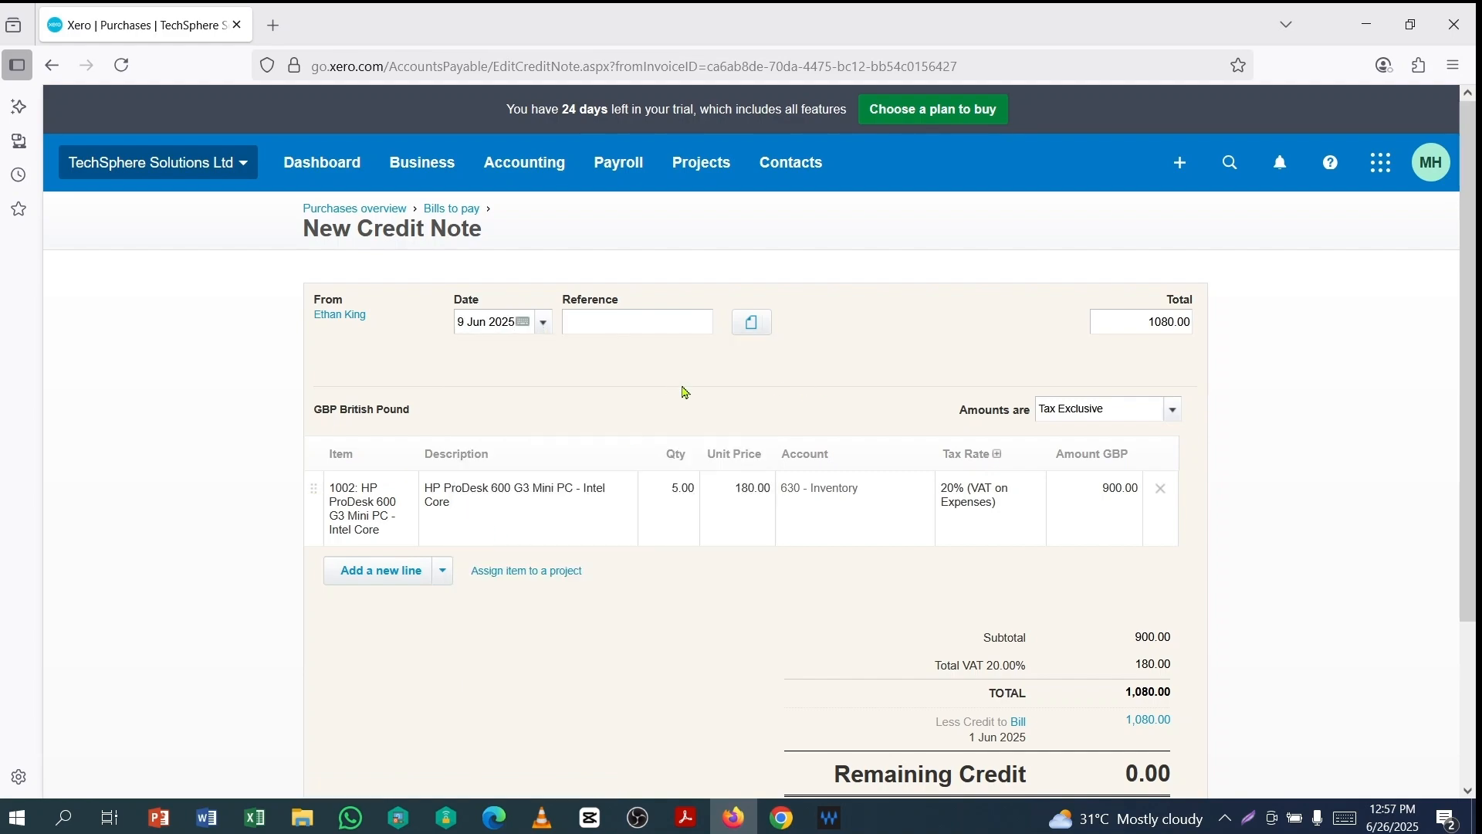
Set the quantity of the HP ProDesk line on the credit note to 2
scroll(684, 392, down, 2)
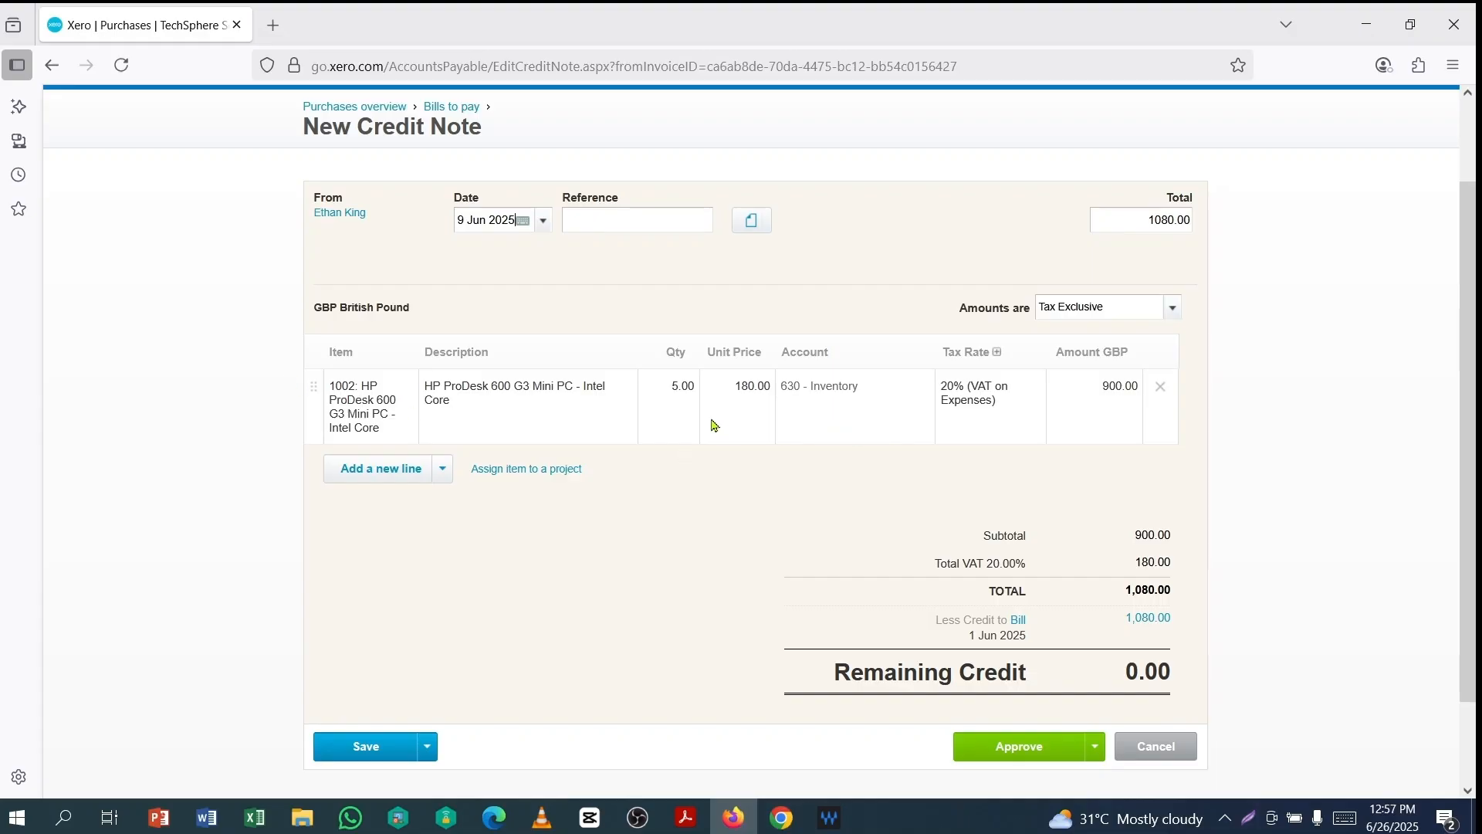
click(680, 390)
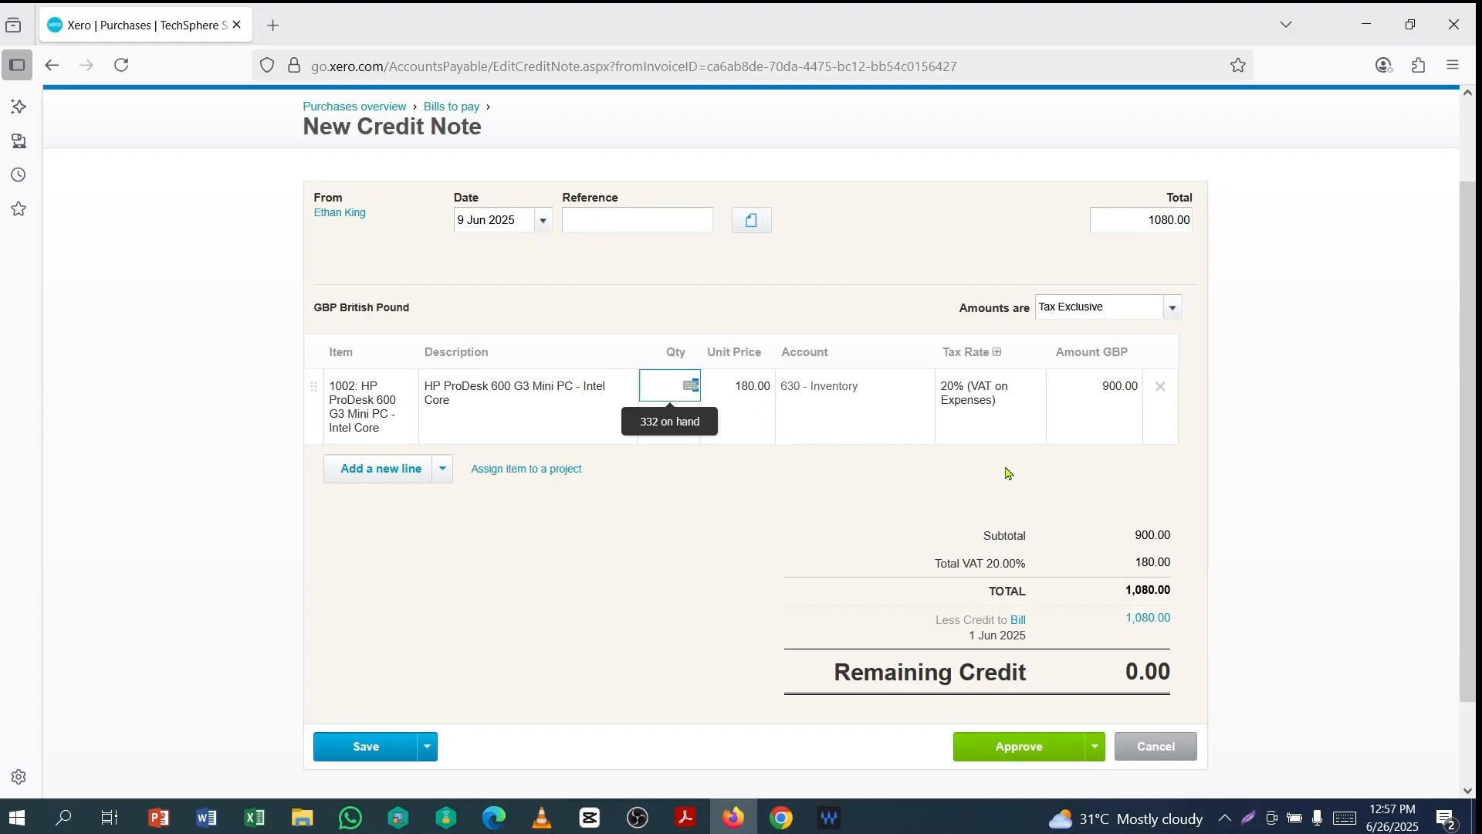
text(2)
click(580, 514)
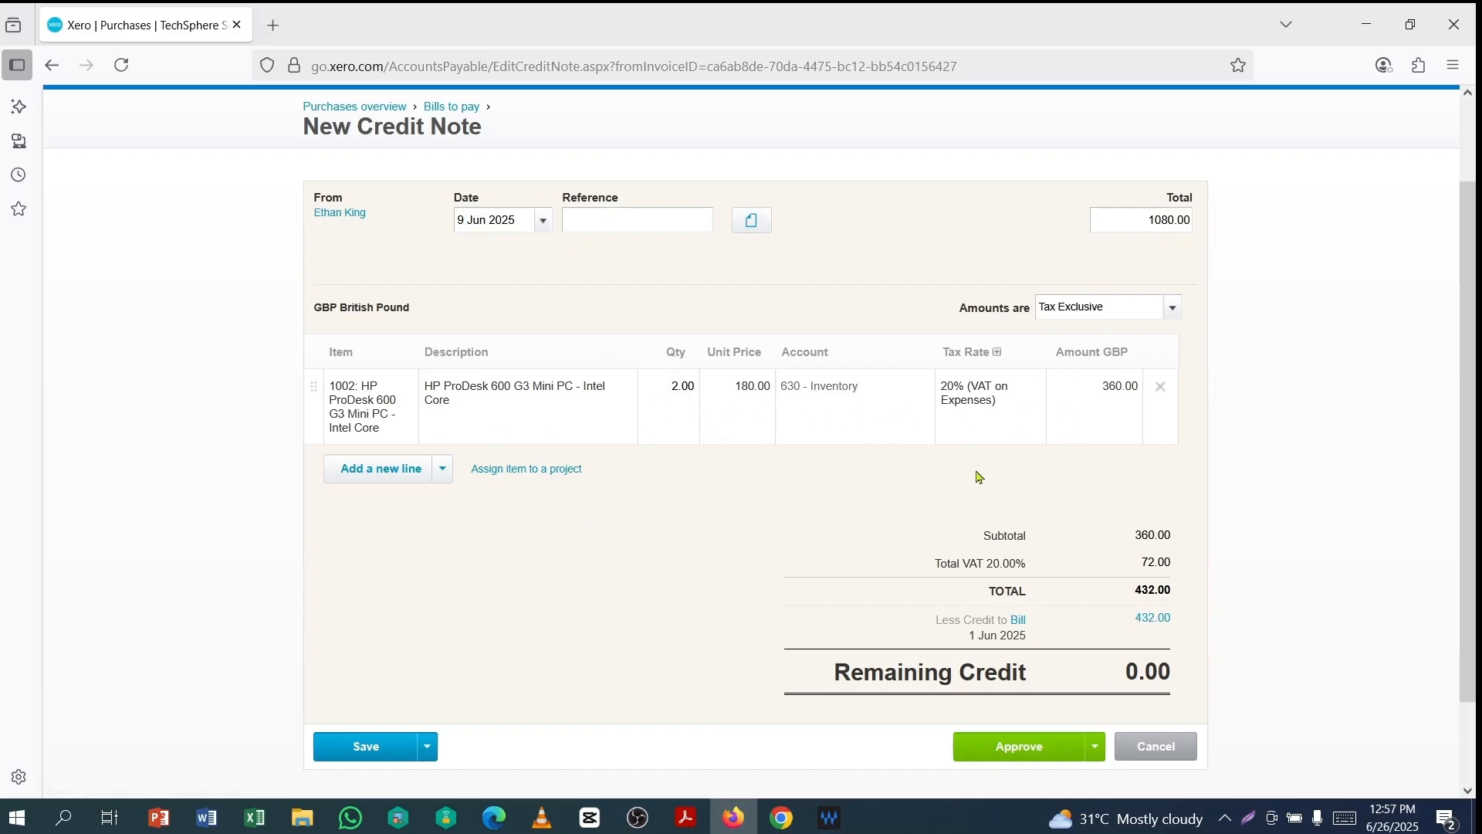
Check the credit note's calculated total and enter 432 as its overall Total
scroll(1197, 668, down, 2)
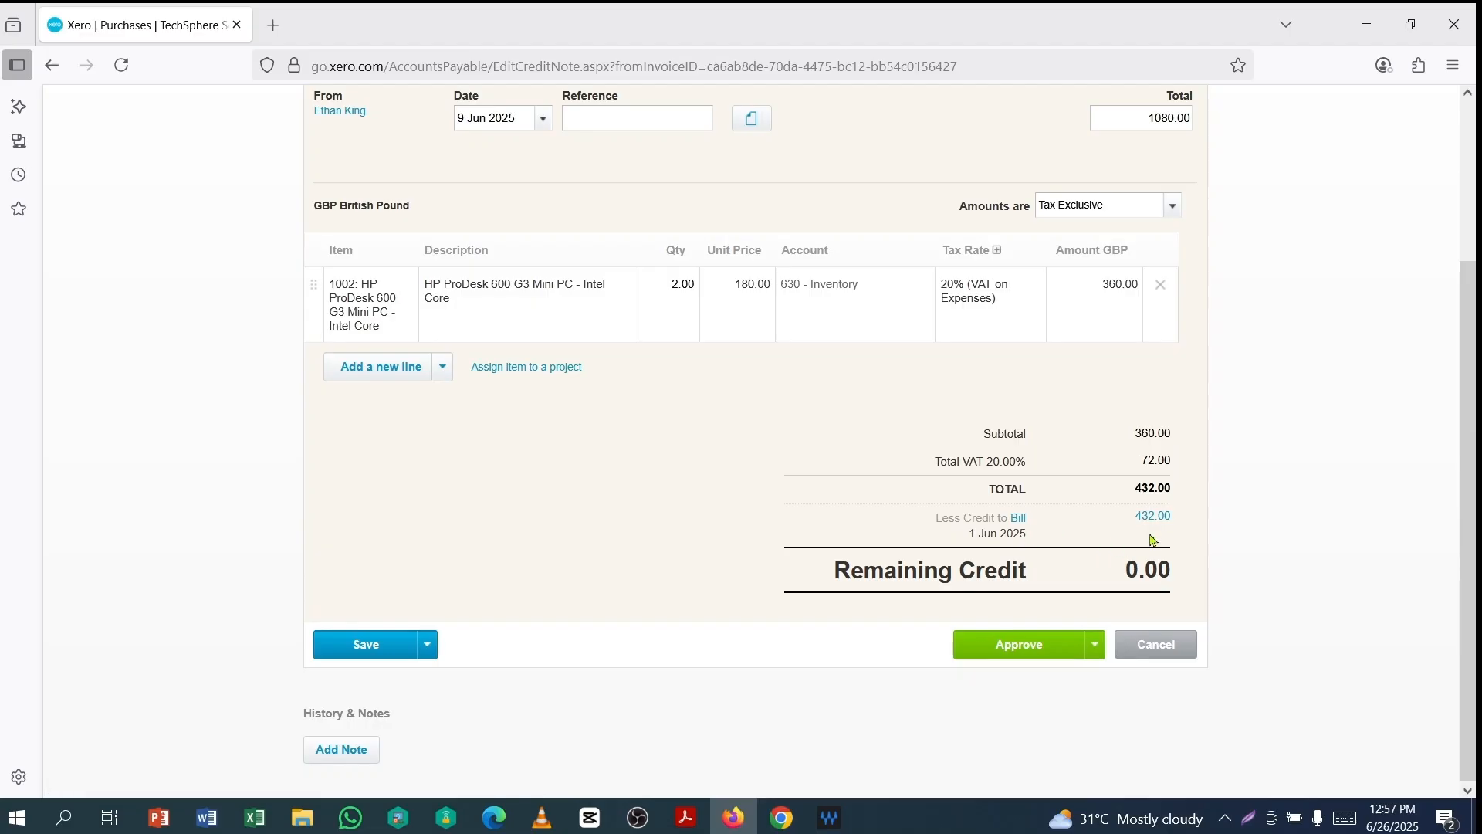
scroll(1139, 528, up, 2)
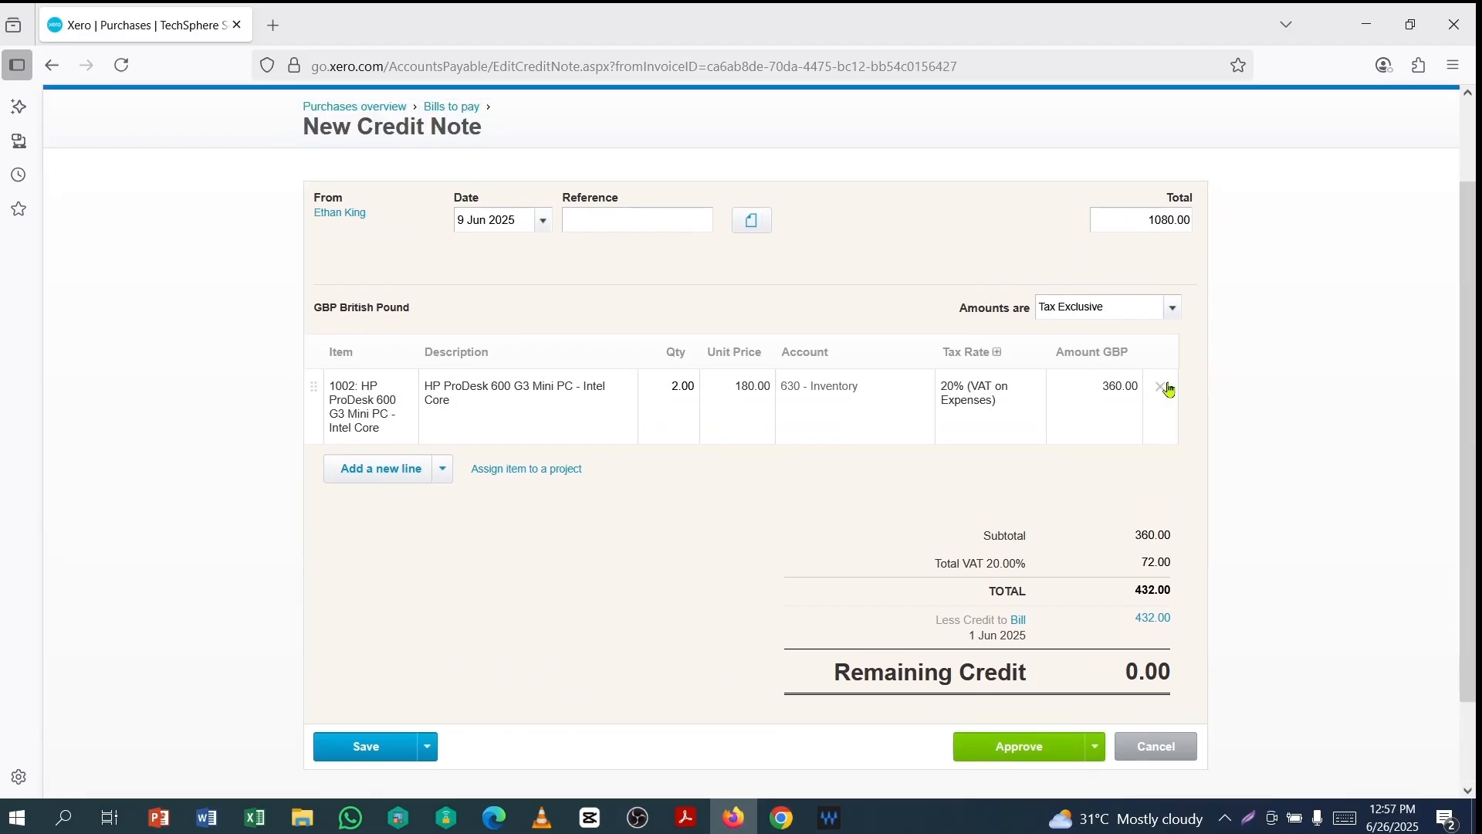
drag(1146, 220, 1188, 222)
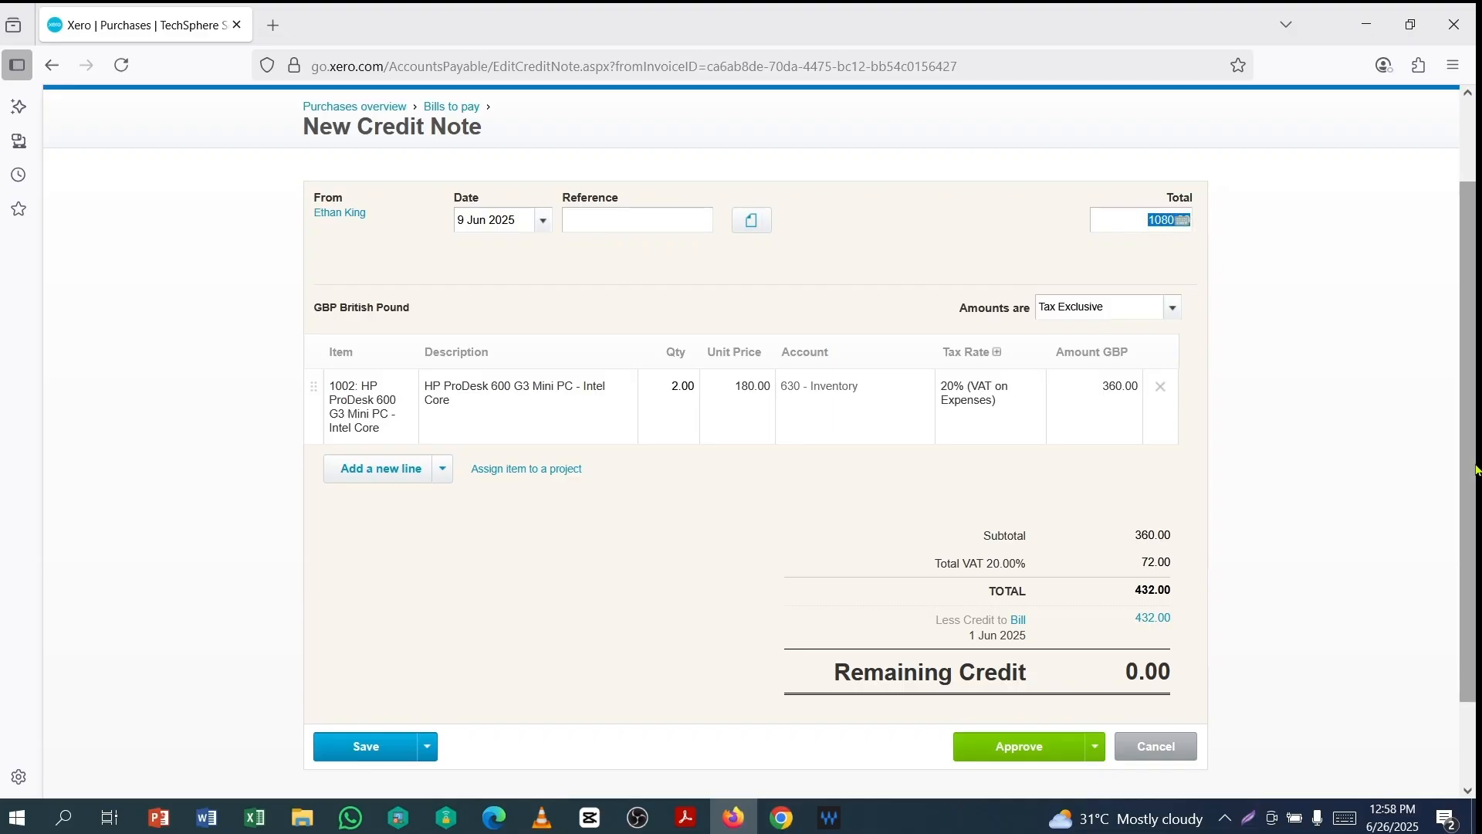
text(432)
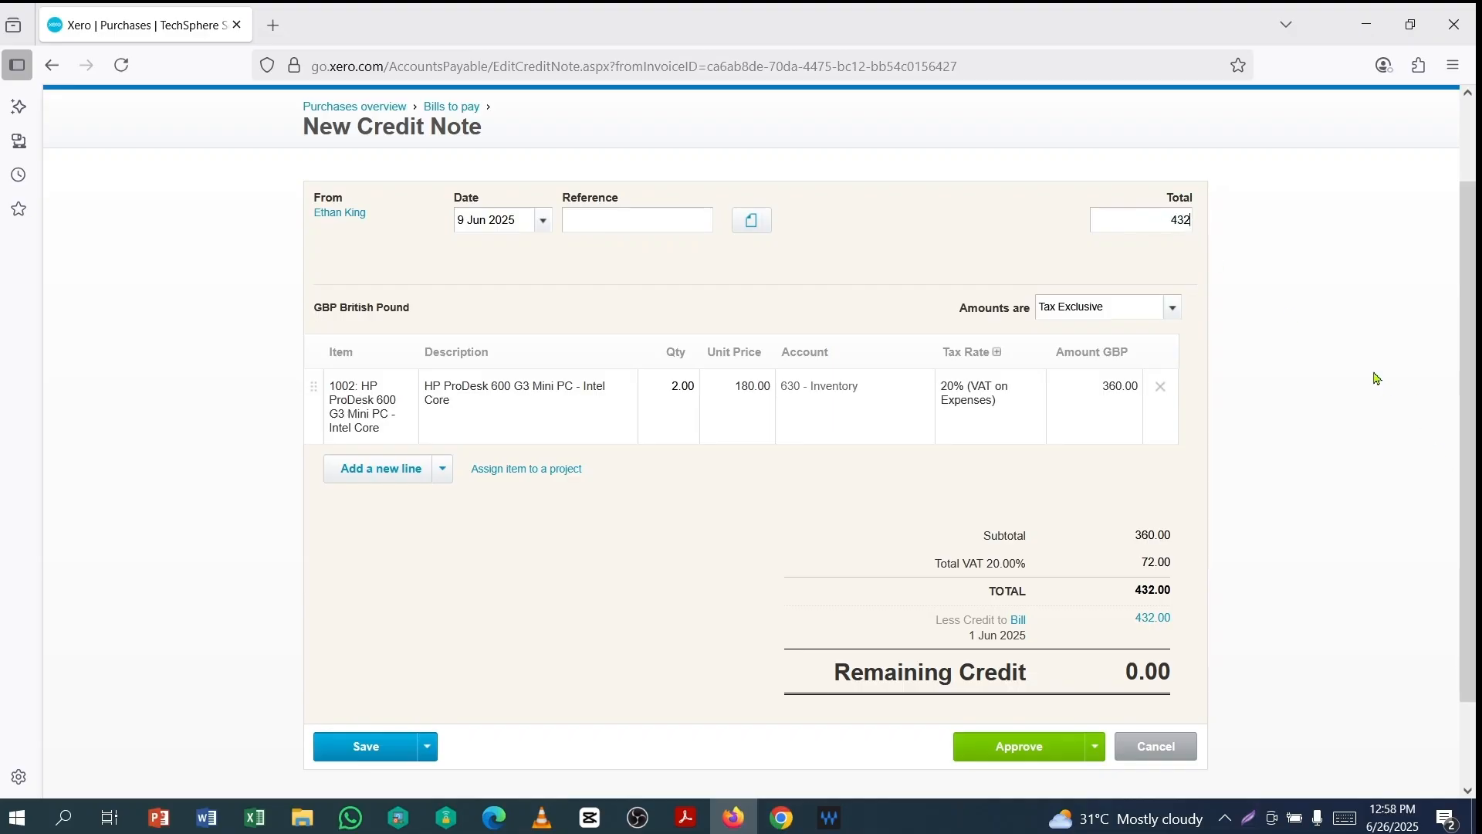
scroll(1251, 446, down, 2)
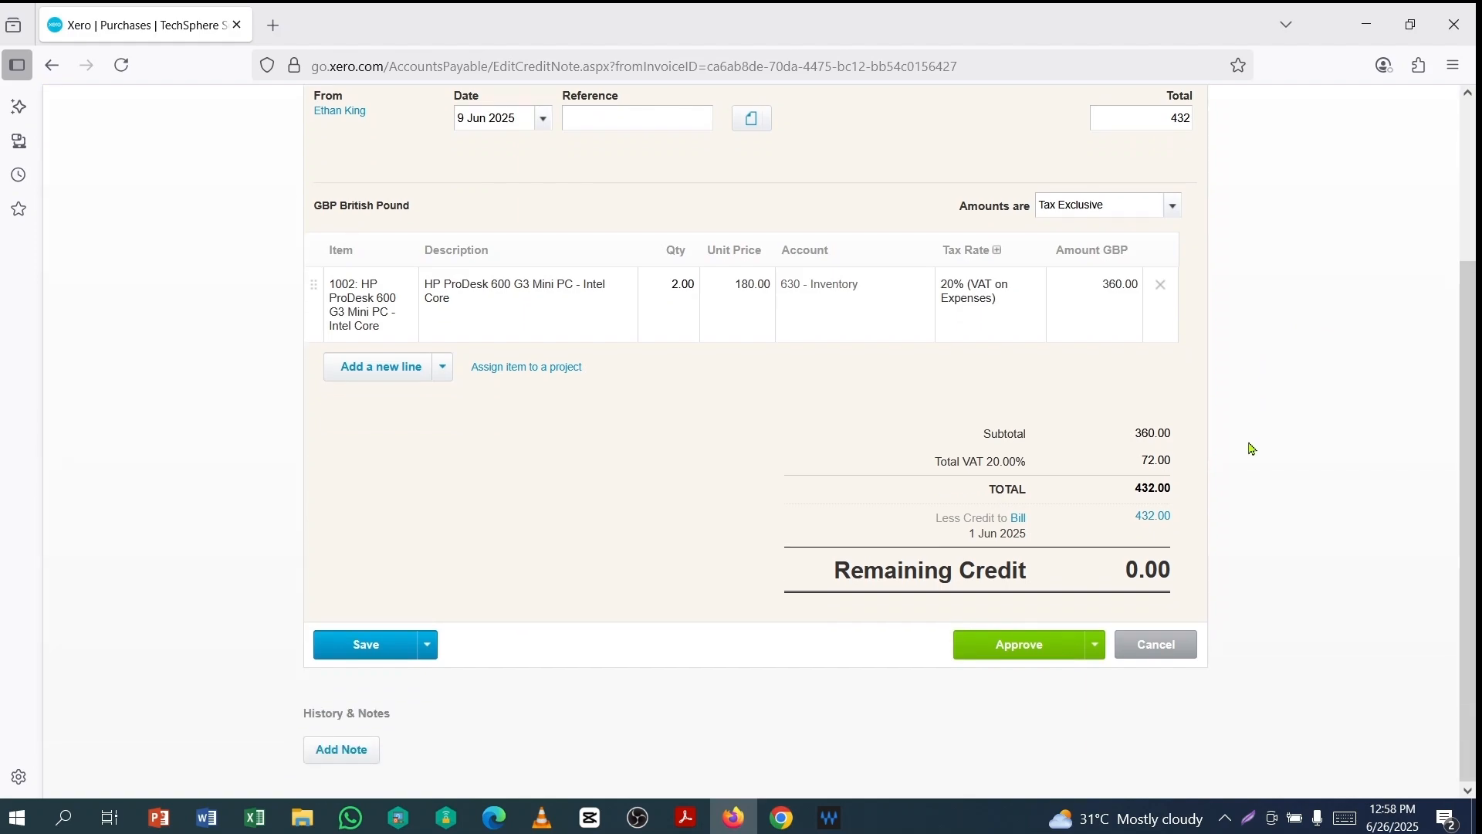
Approve the credit note for the two returned HP ProDesk mini PCs
scroll(685, 430, up, 3)
scroll(1003, 430, down, 2)
click(1018, 653)
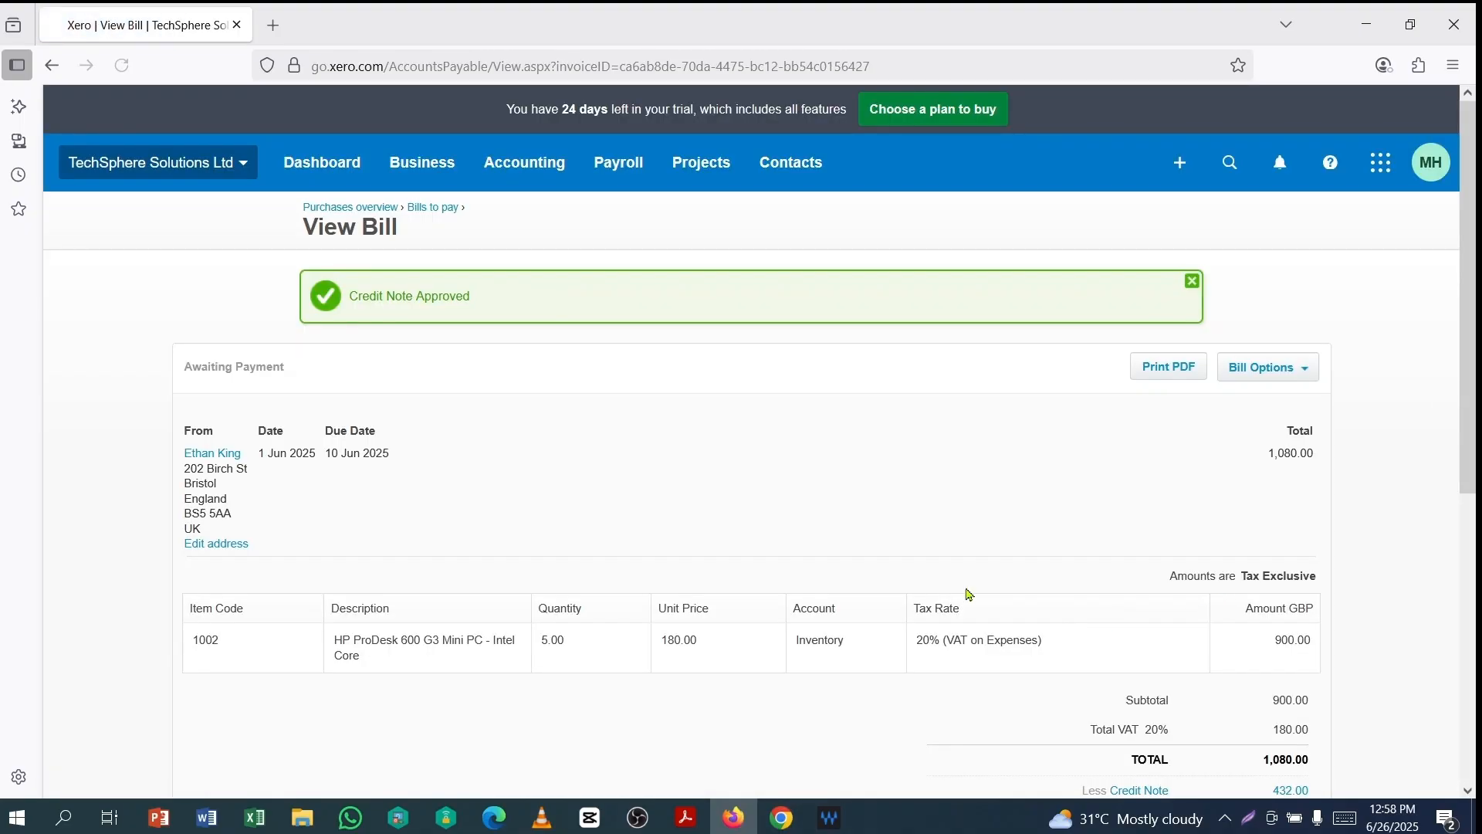
Record a payment of 648.00 on the bill, dated 10 Jun 2025 and paid from the Monzo Checking account
scroll(957, 564, down, 6)
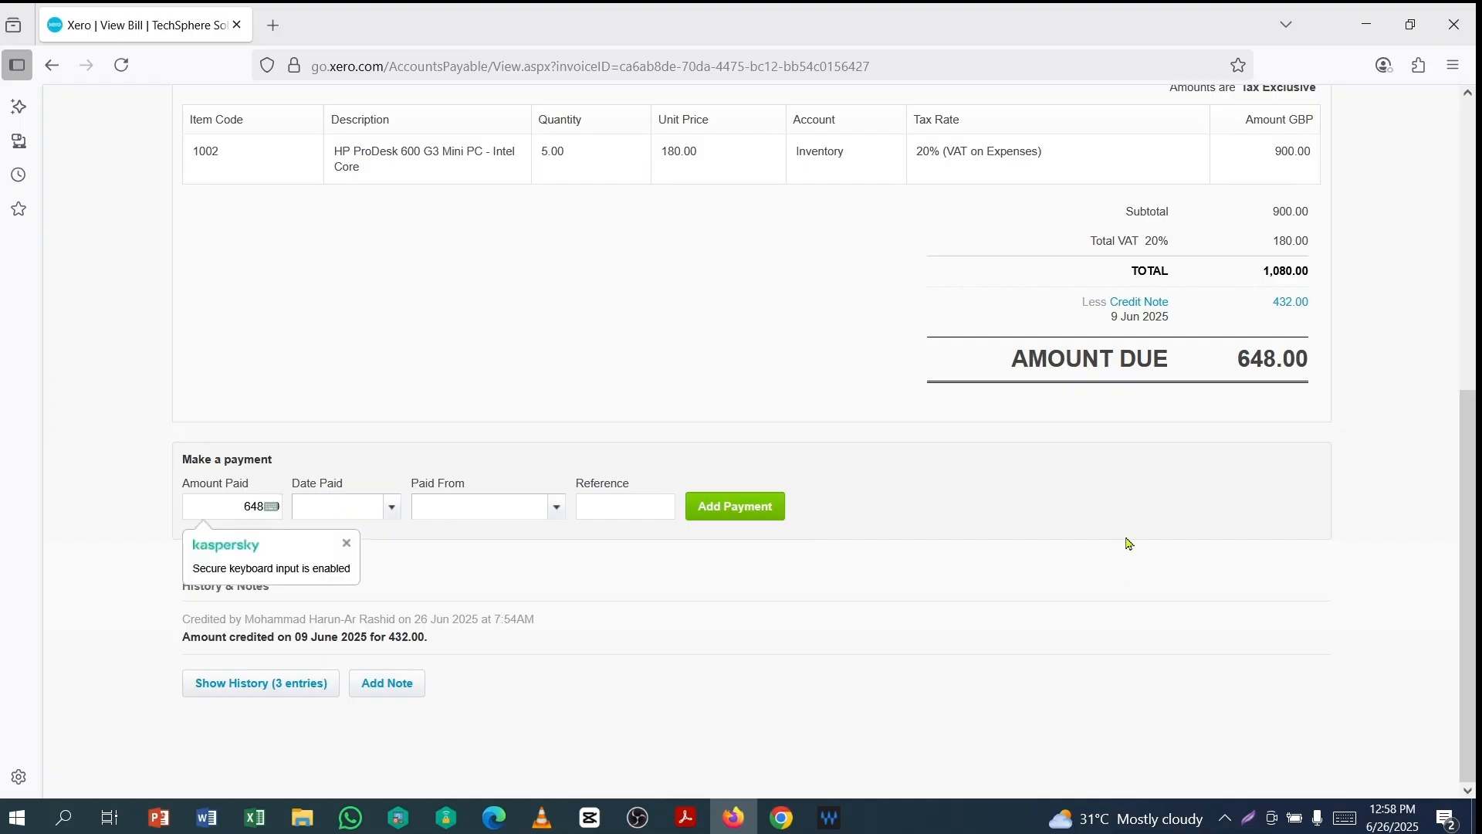
scroll(1149, 482, up, 4)
scroll(1150, 473, up, 2)
scroll(1197, 497, down, 3)
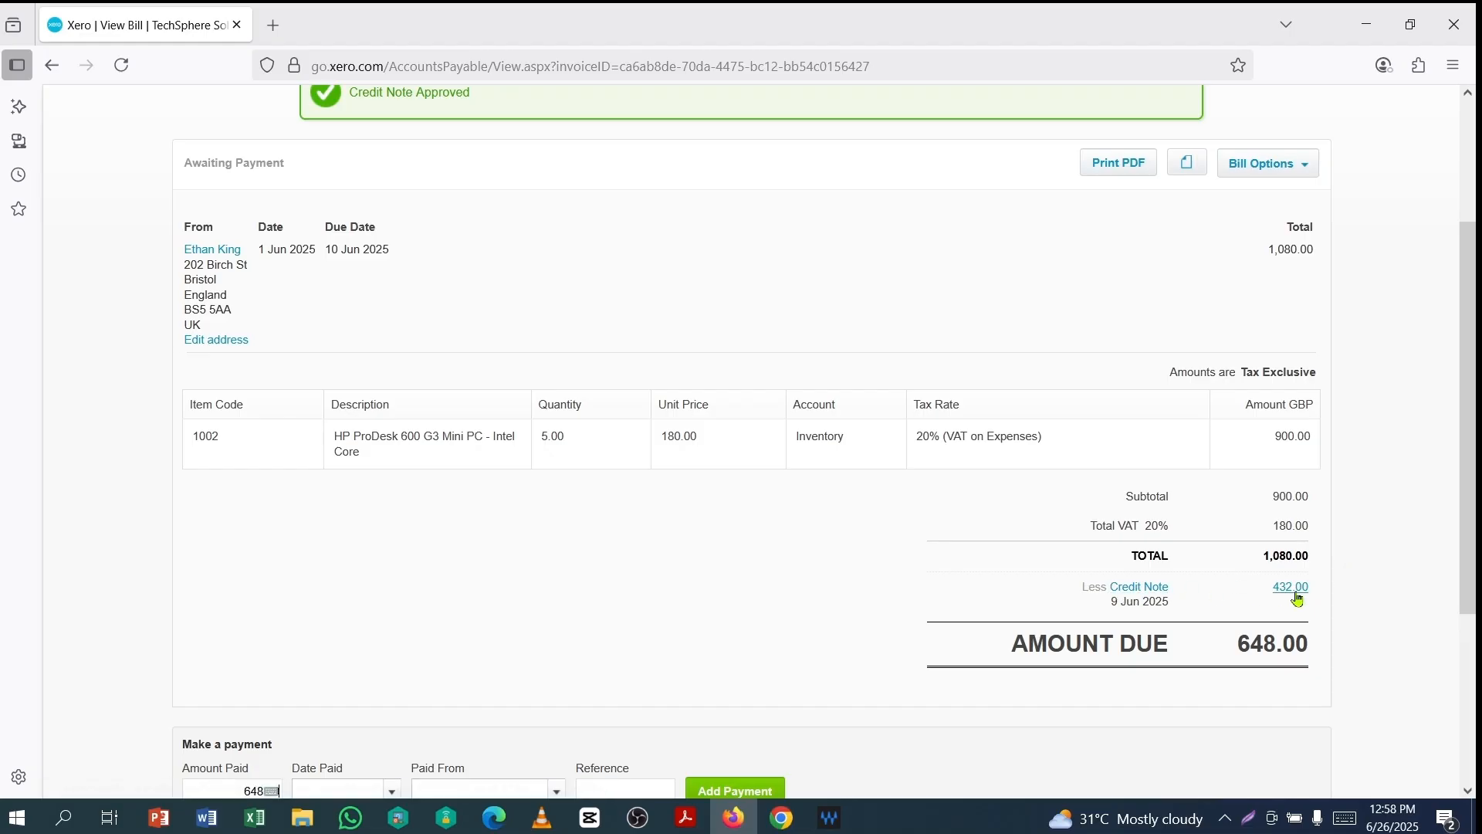
scroll(1307, 598, down, 2)
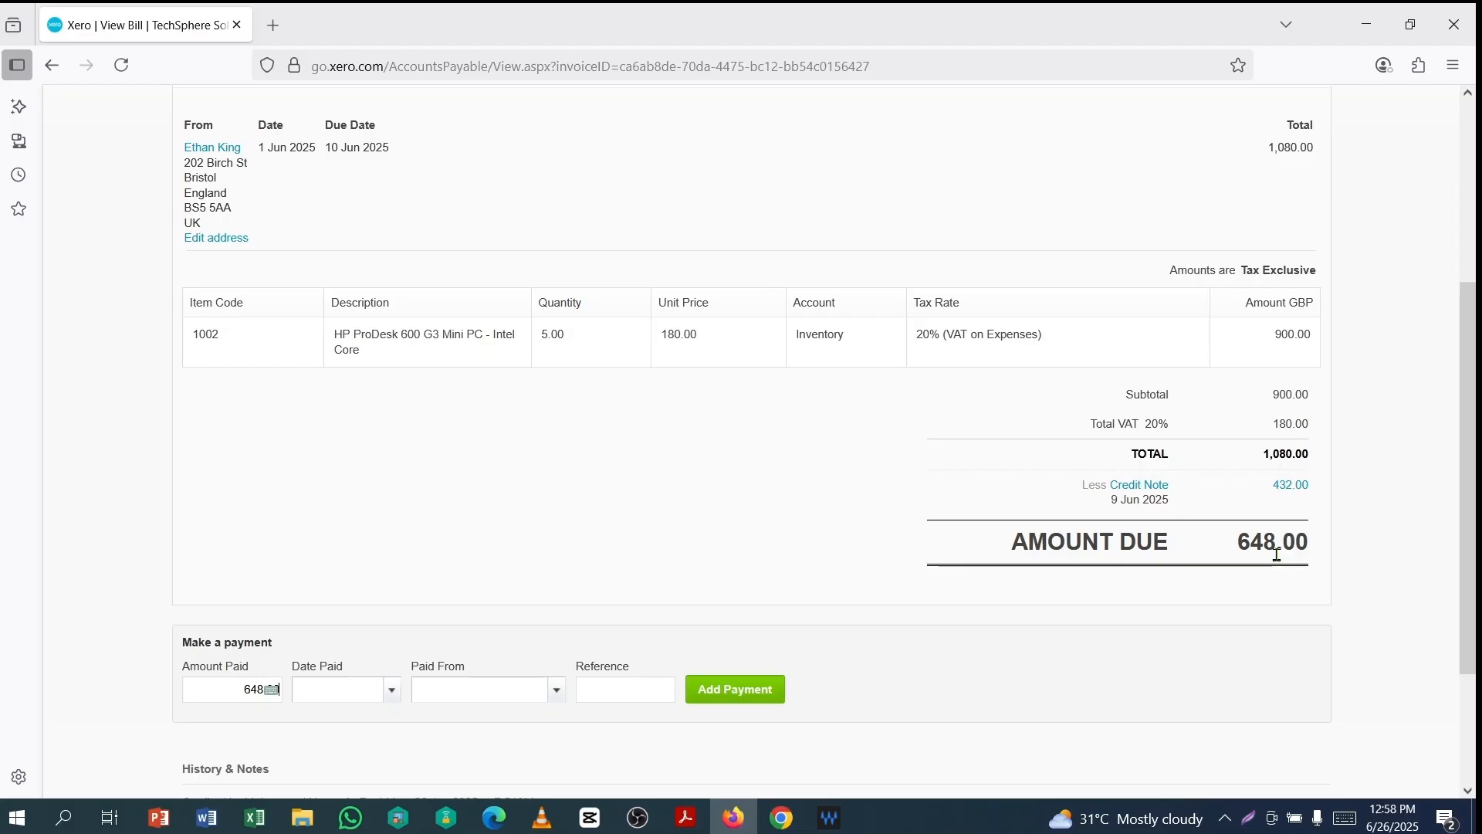
scroll(1341, 560, down, 4)
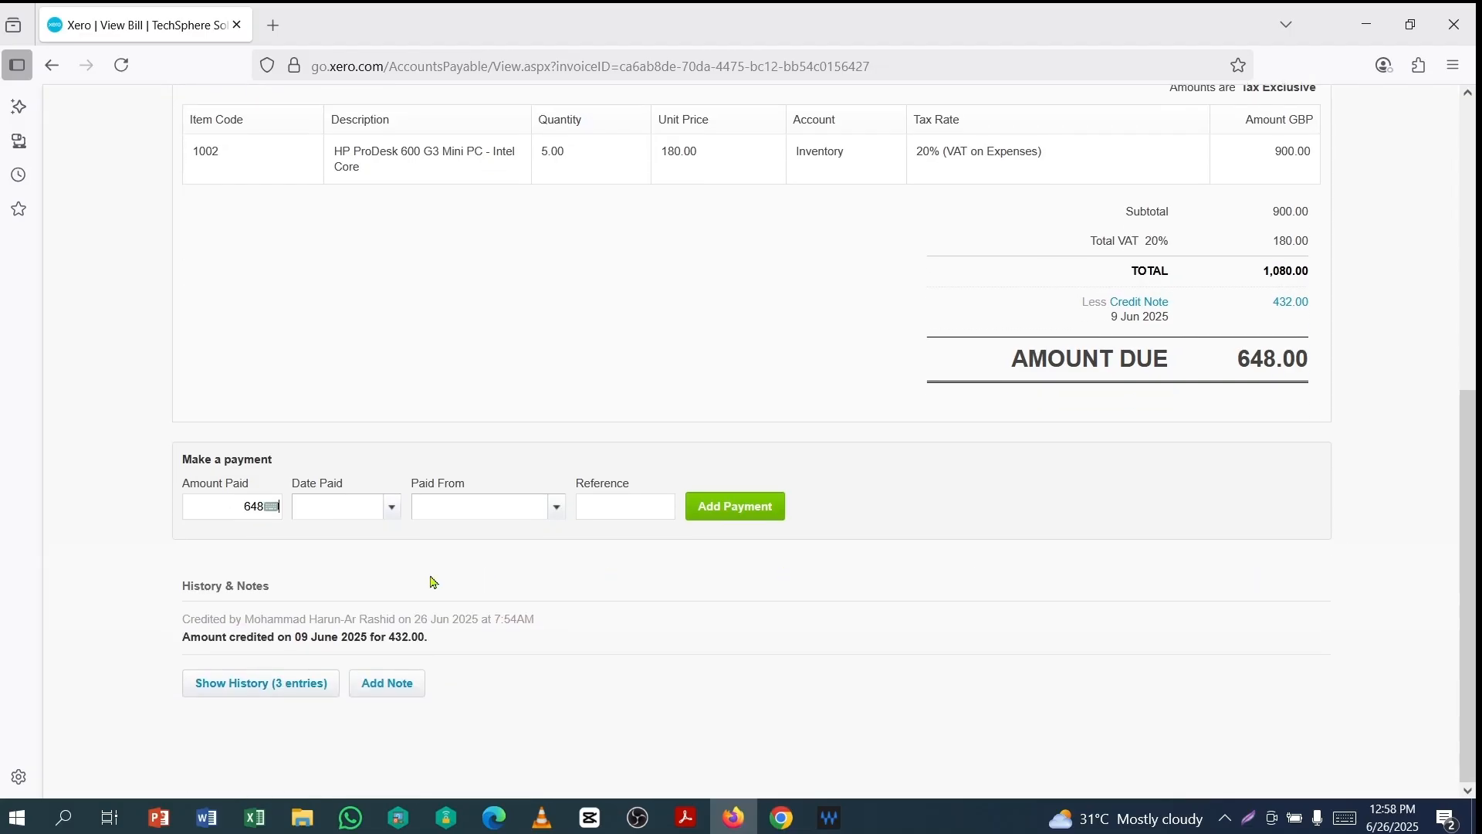
click(392, 510)
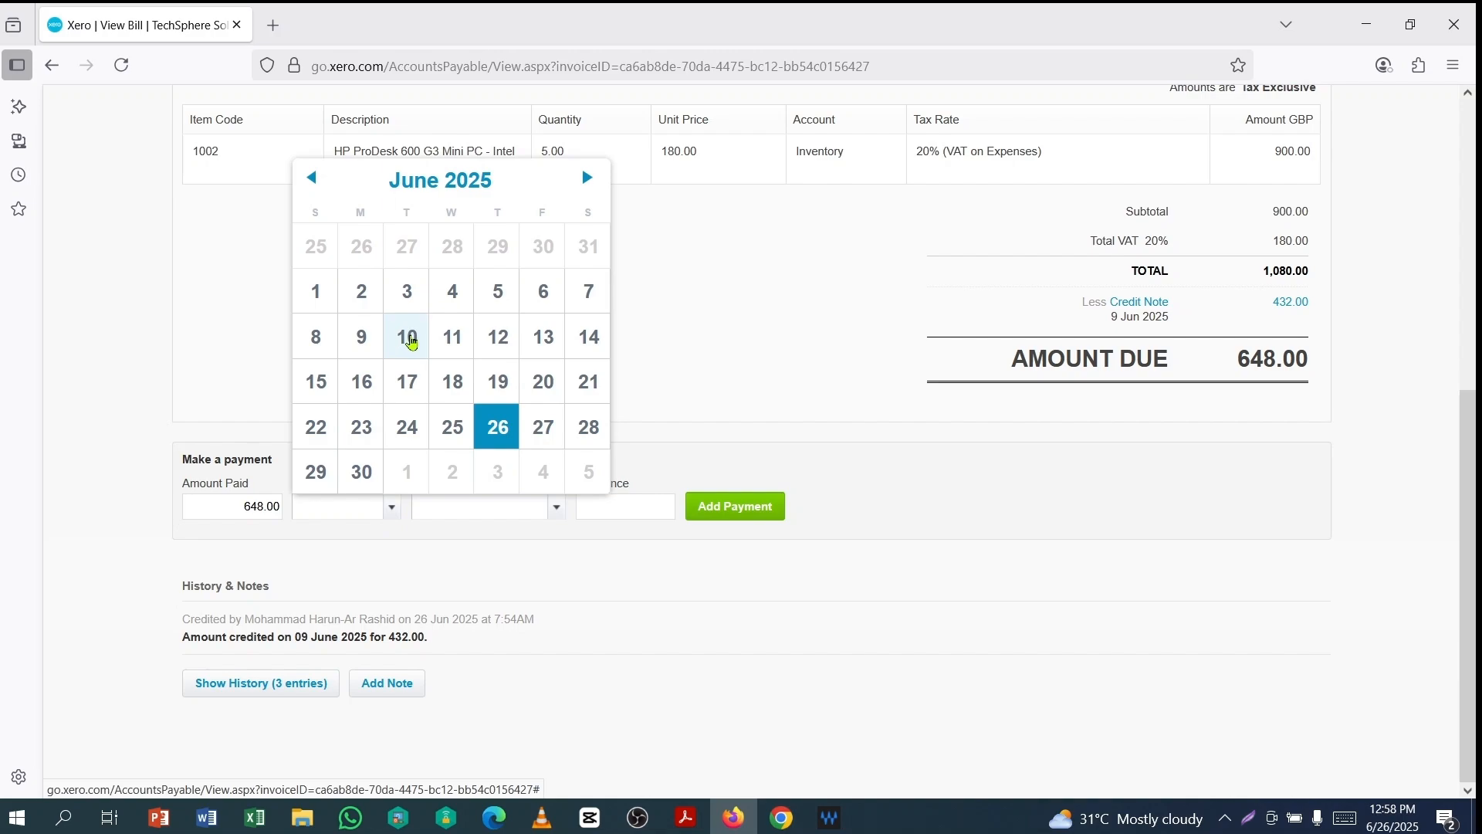
click(409, 339)
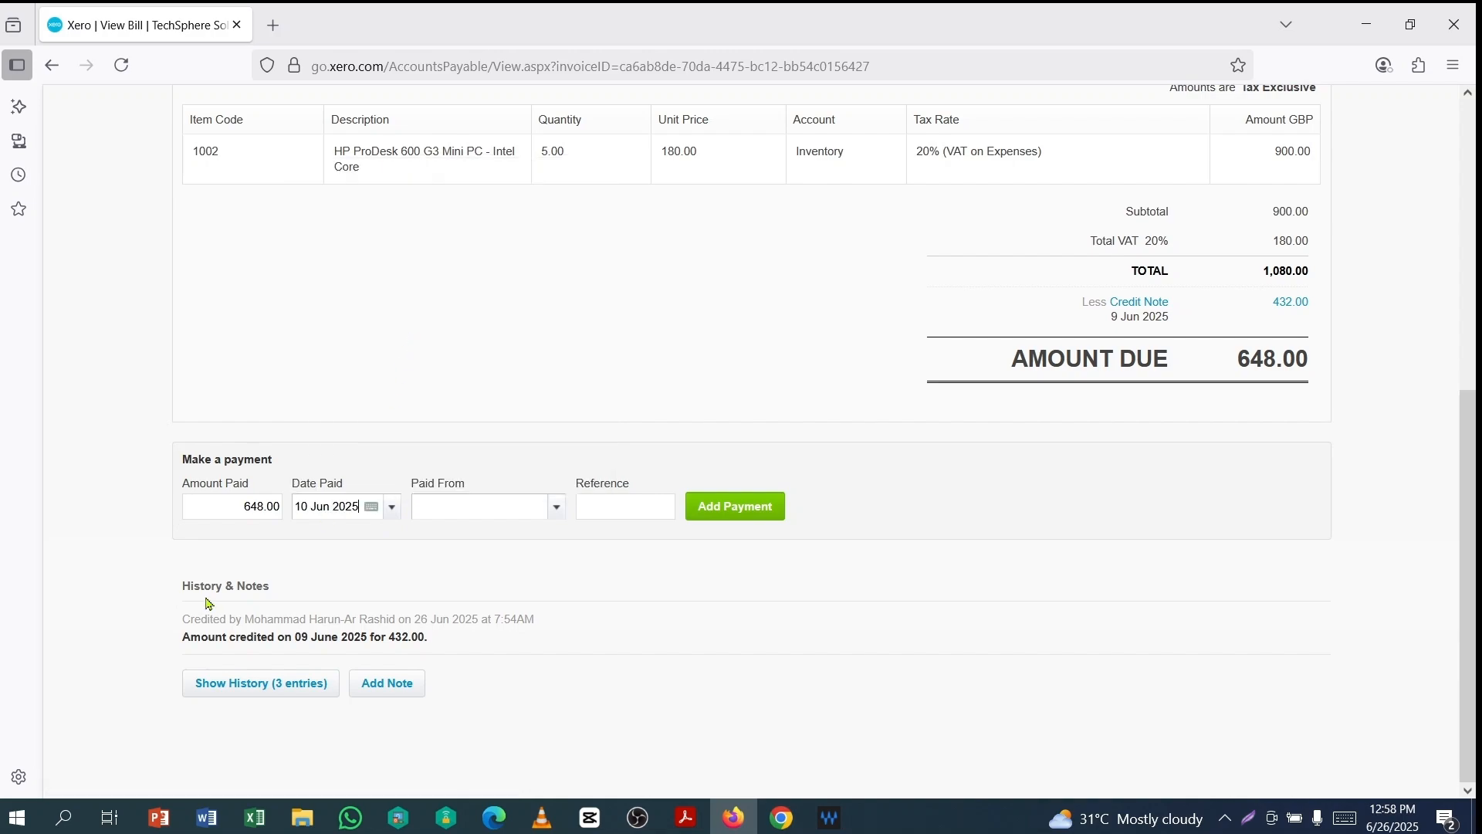
click(556, 509)
click(479, 589)
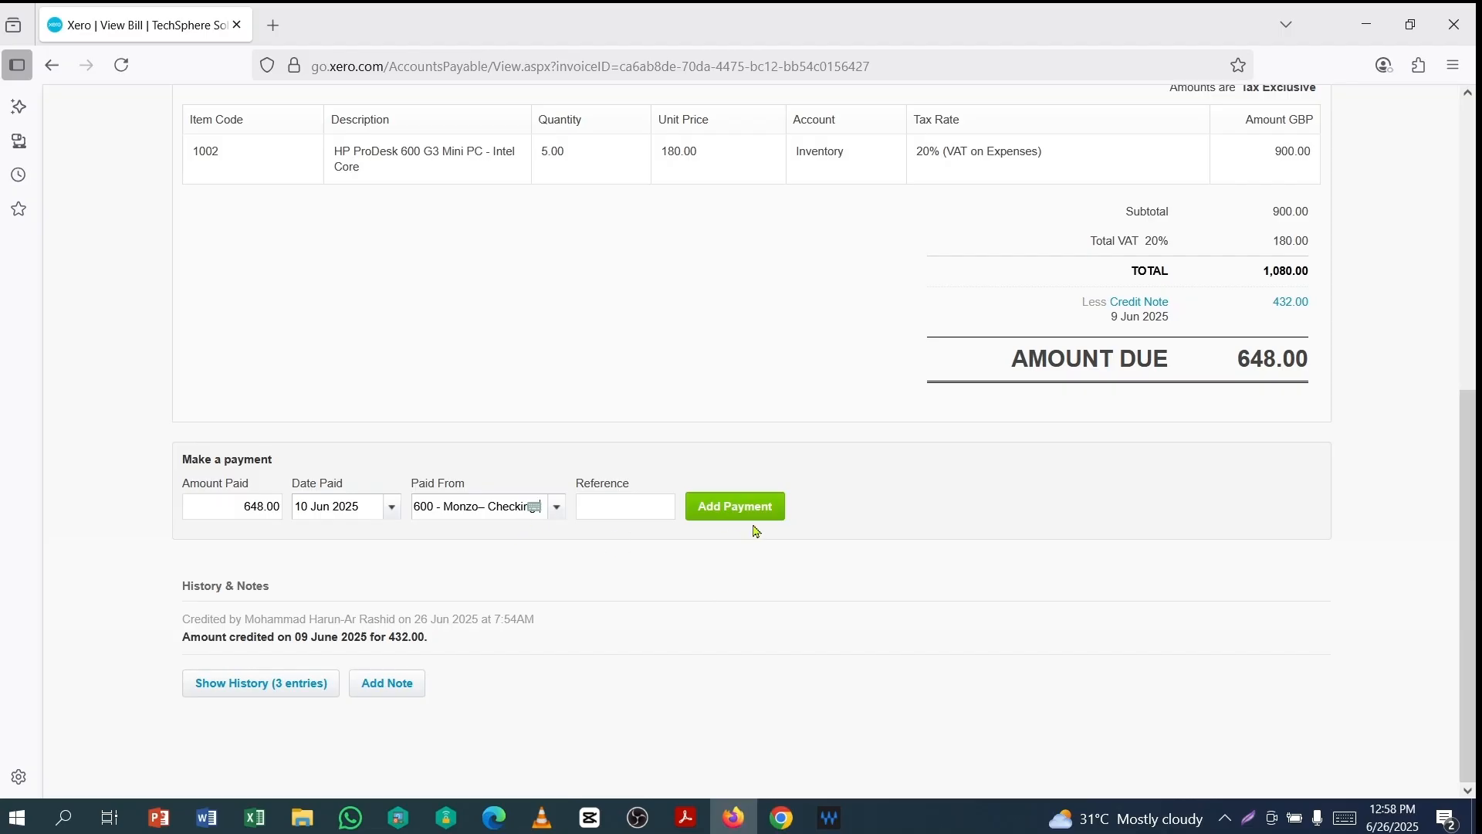
scroll(916, 460, up, 1)
scroll(916, 460, down, 1)
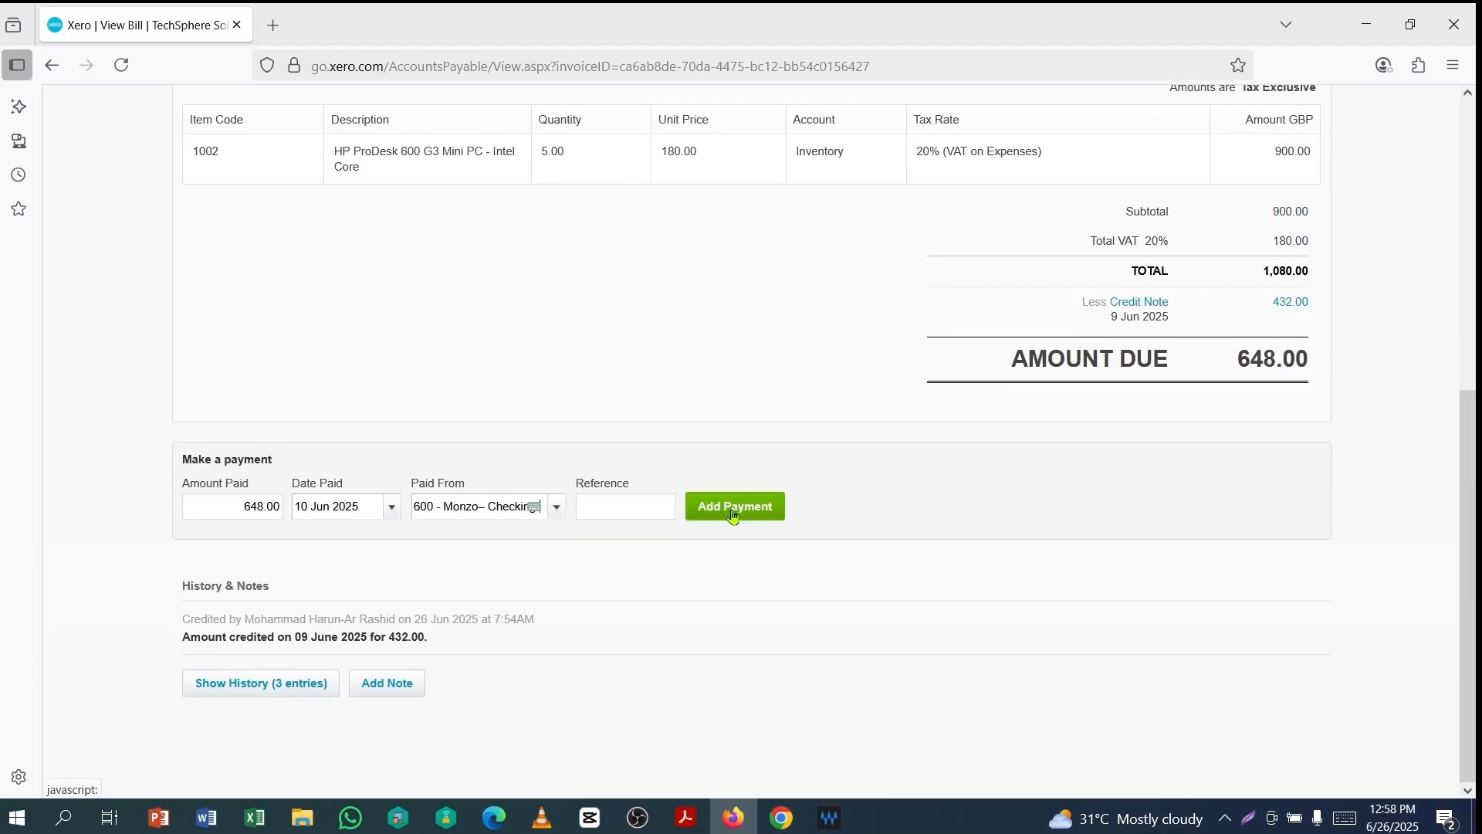
click(733, 509)
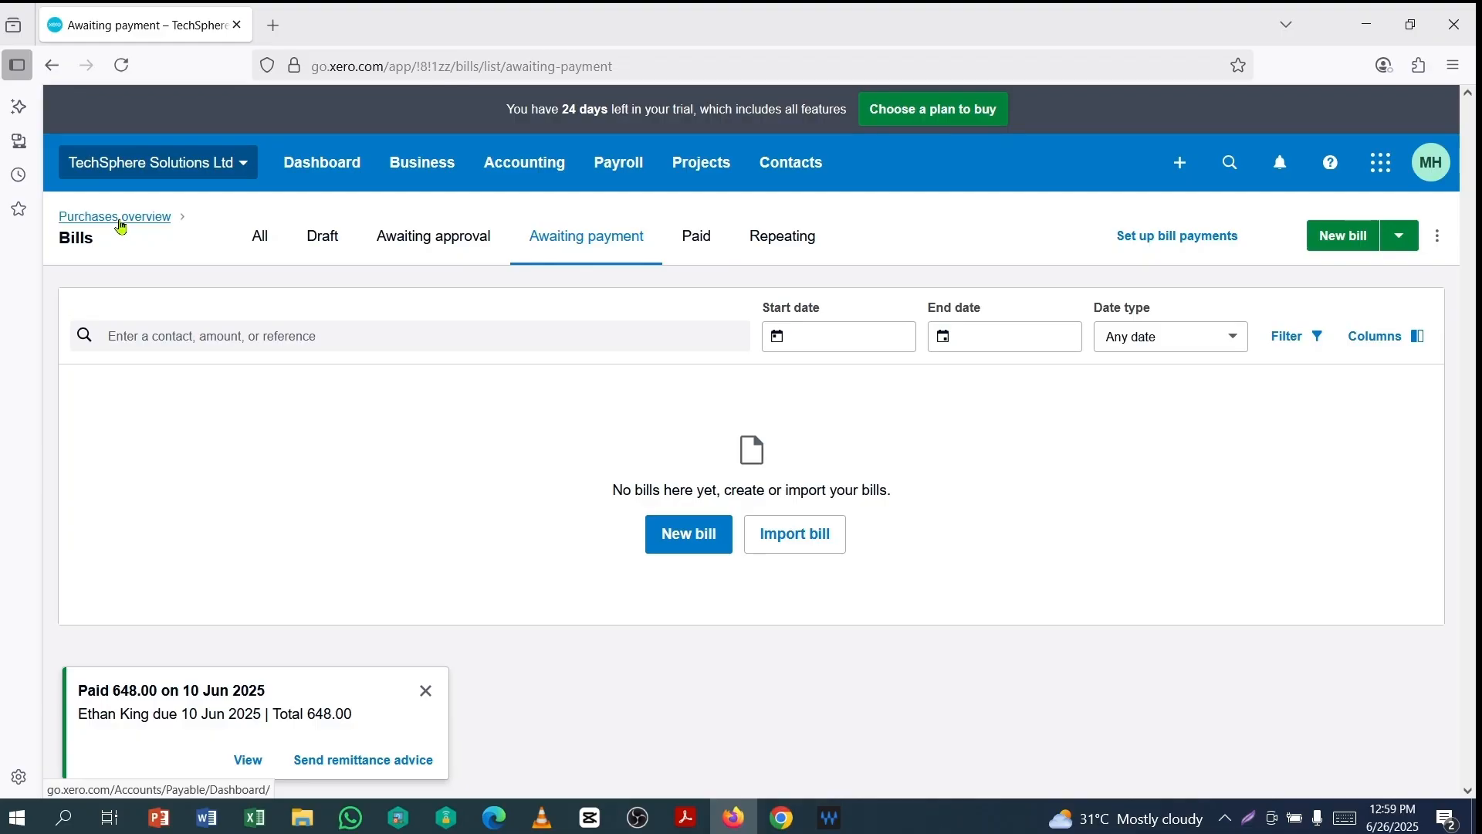
List all bills from the Purchases overview and open the paid 5 May 2025 bill that is due 15 May 2025
click(121, 219)
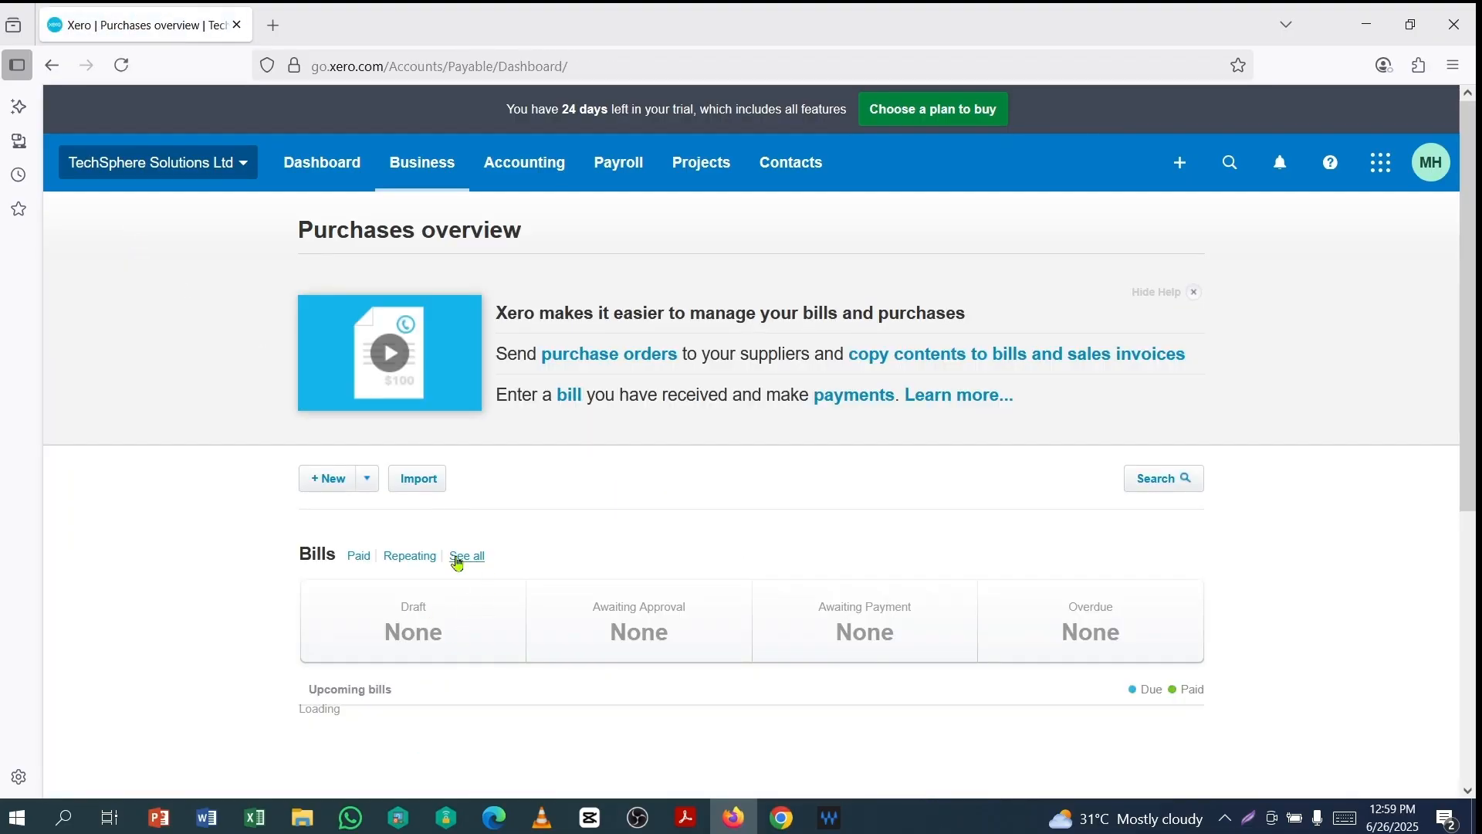
click(538, 635)
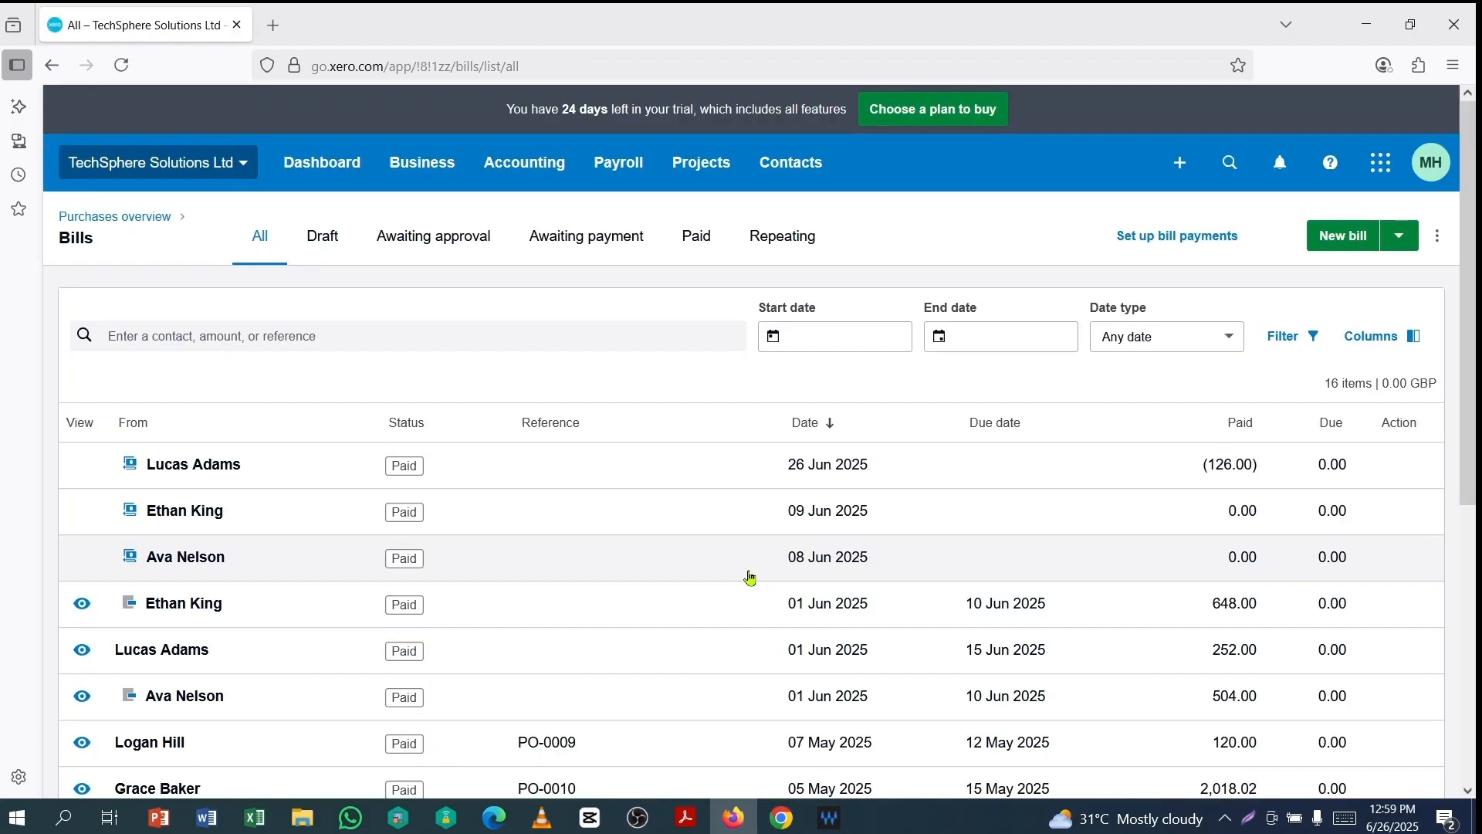
scroll(1196, 417, down, 3)
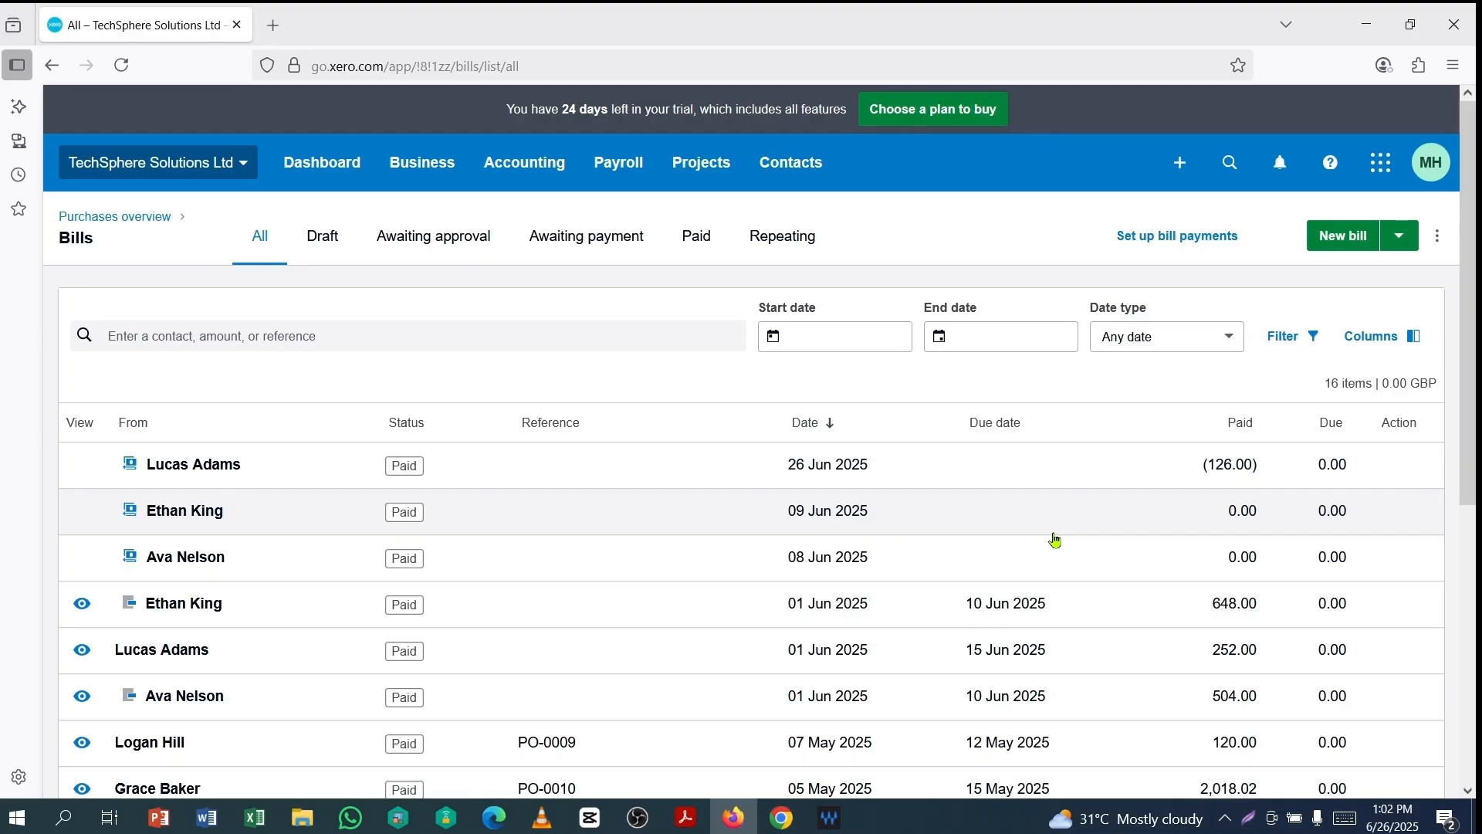
scroll(1055, 541, down, 1)
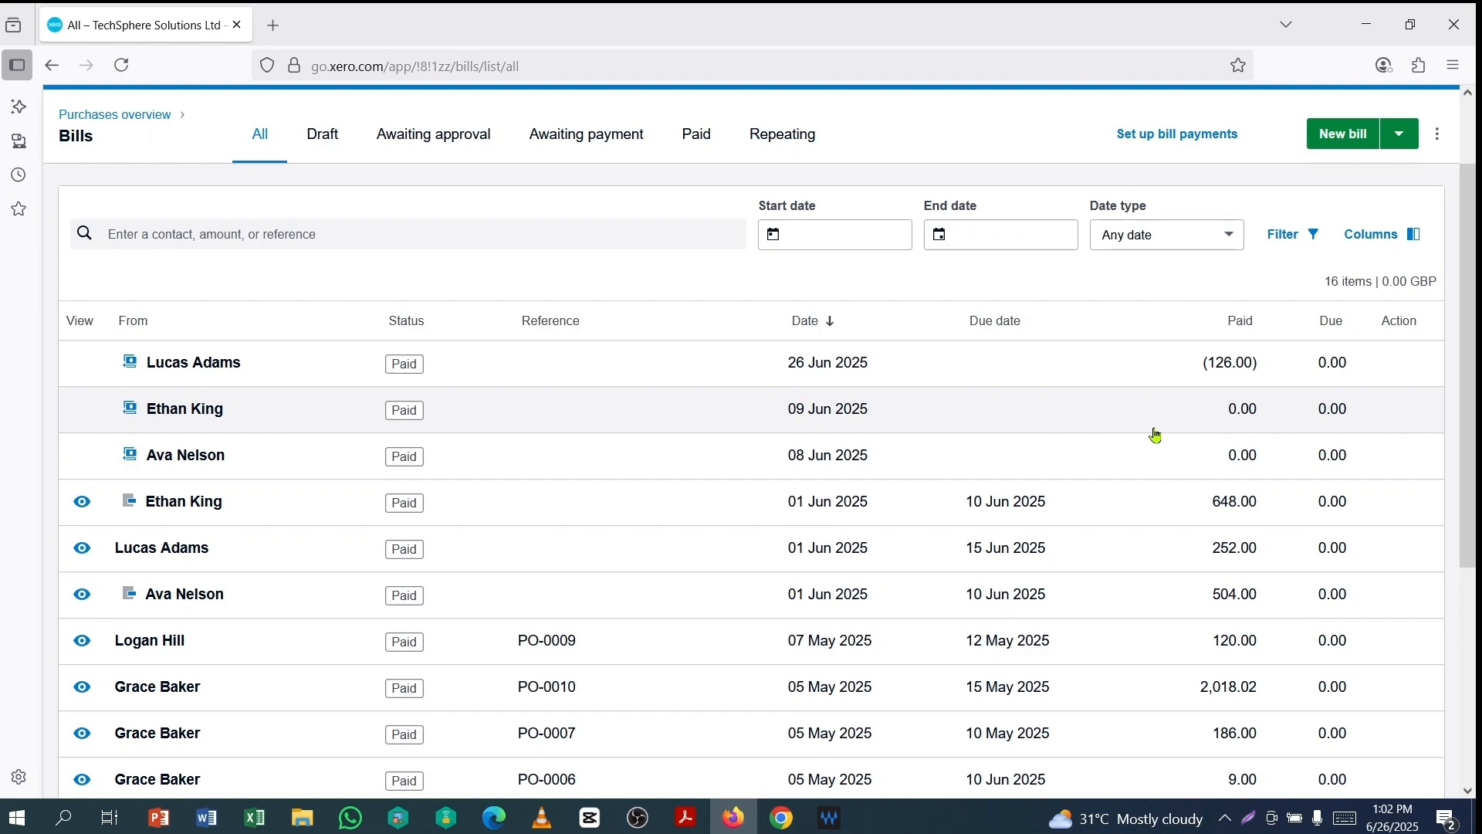
scroll(1155, 434, down, 2)
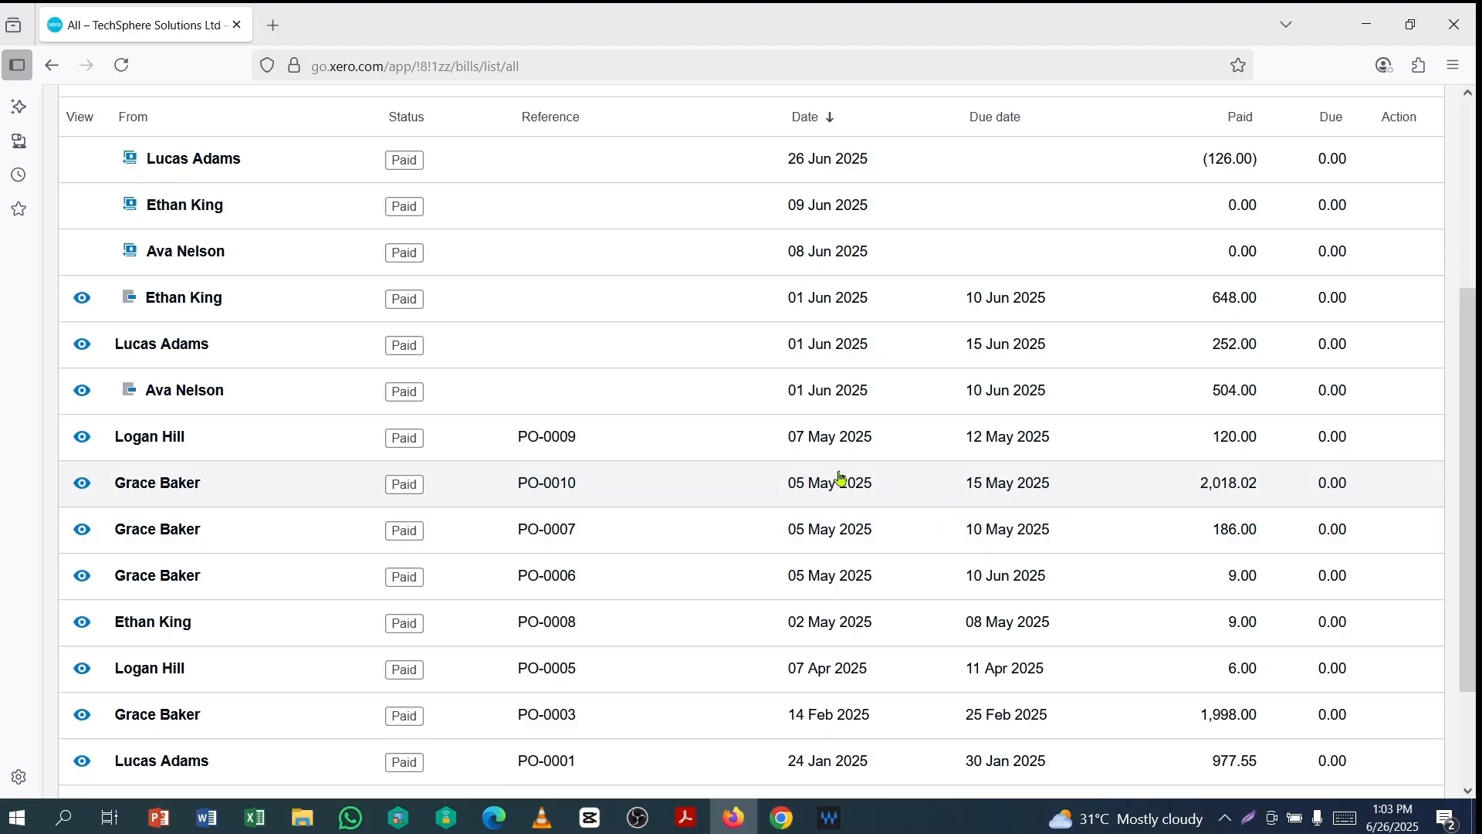
click(824, 493)
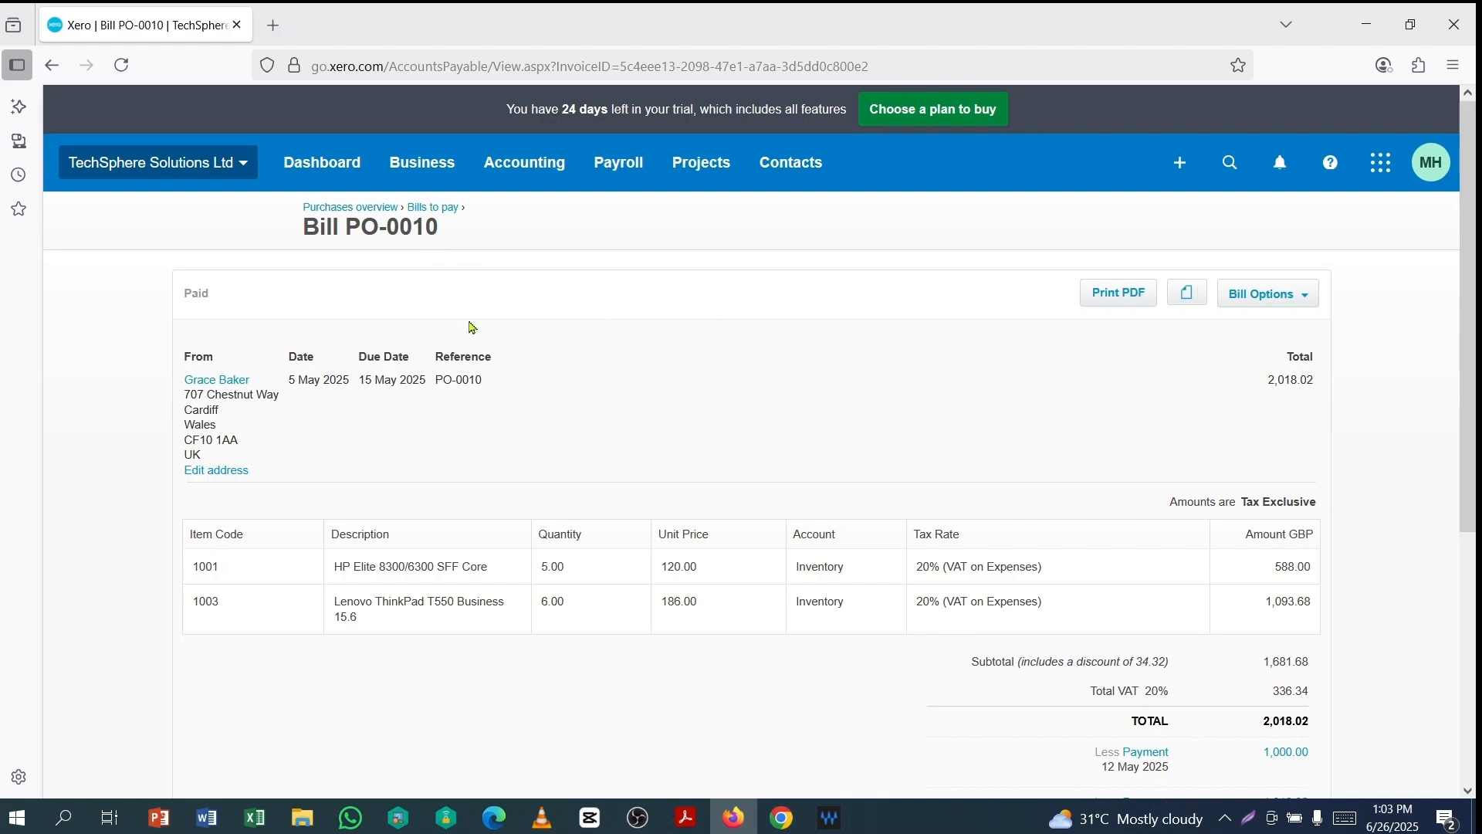
Review the paid bill's lines and payments, and check which actions its Bill Options offer
scroll(432, 323, down, 2)
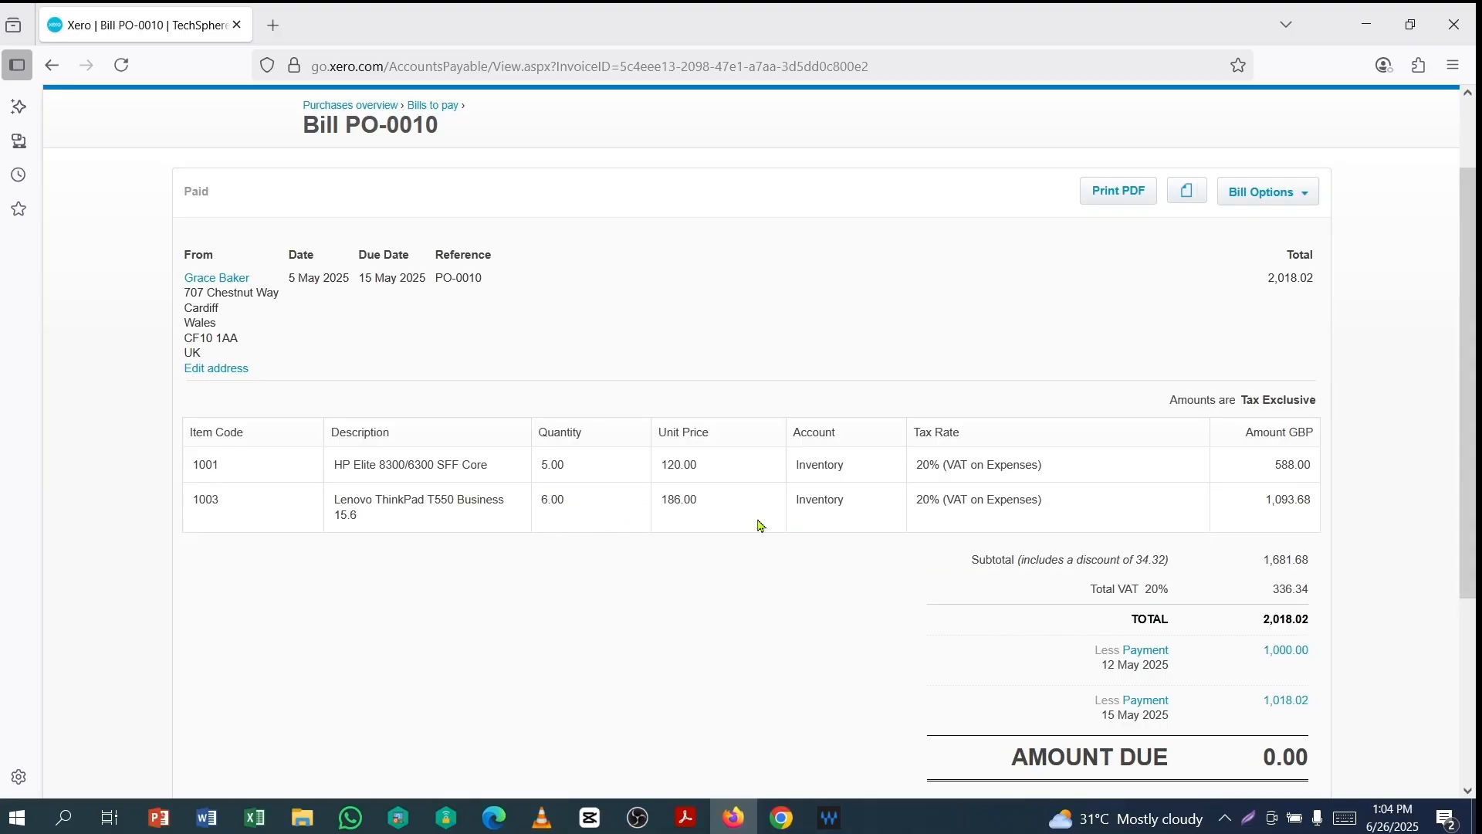
scroll(1039, 545, up, 2)
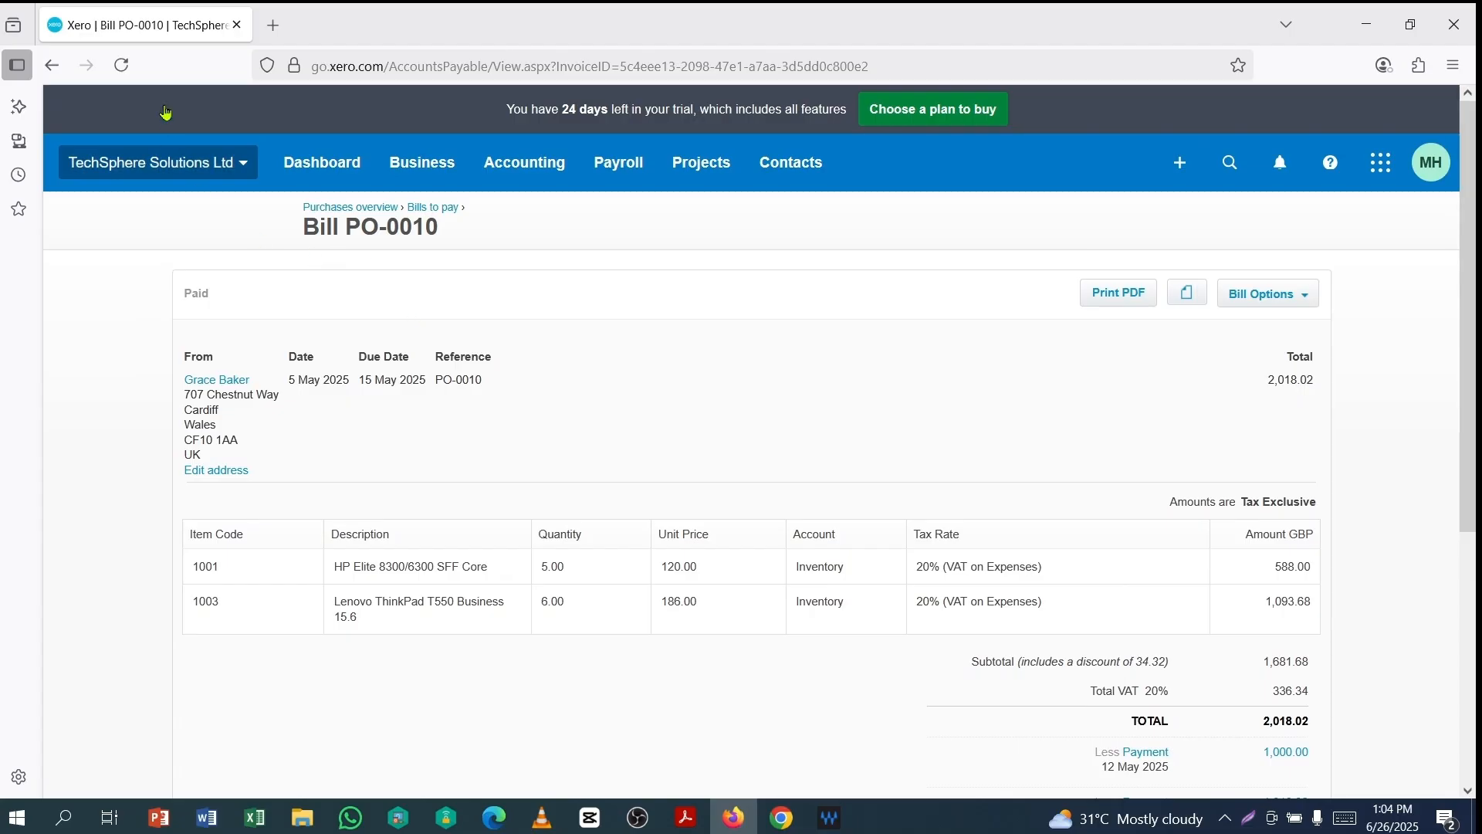
click(1310, 303)
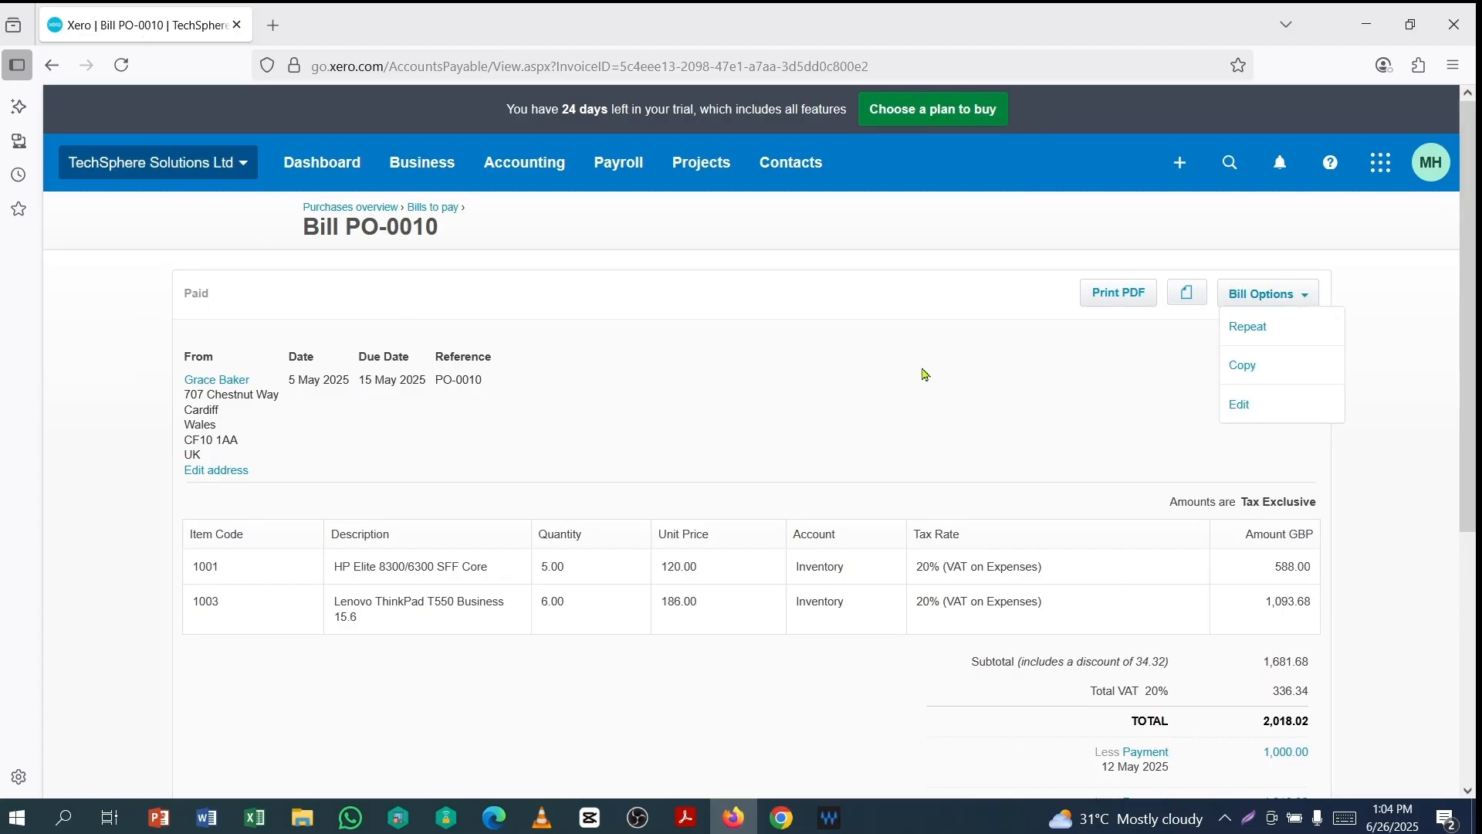
click(797, 328)
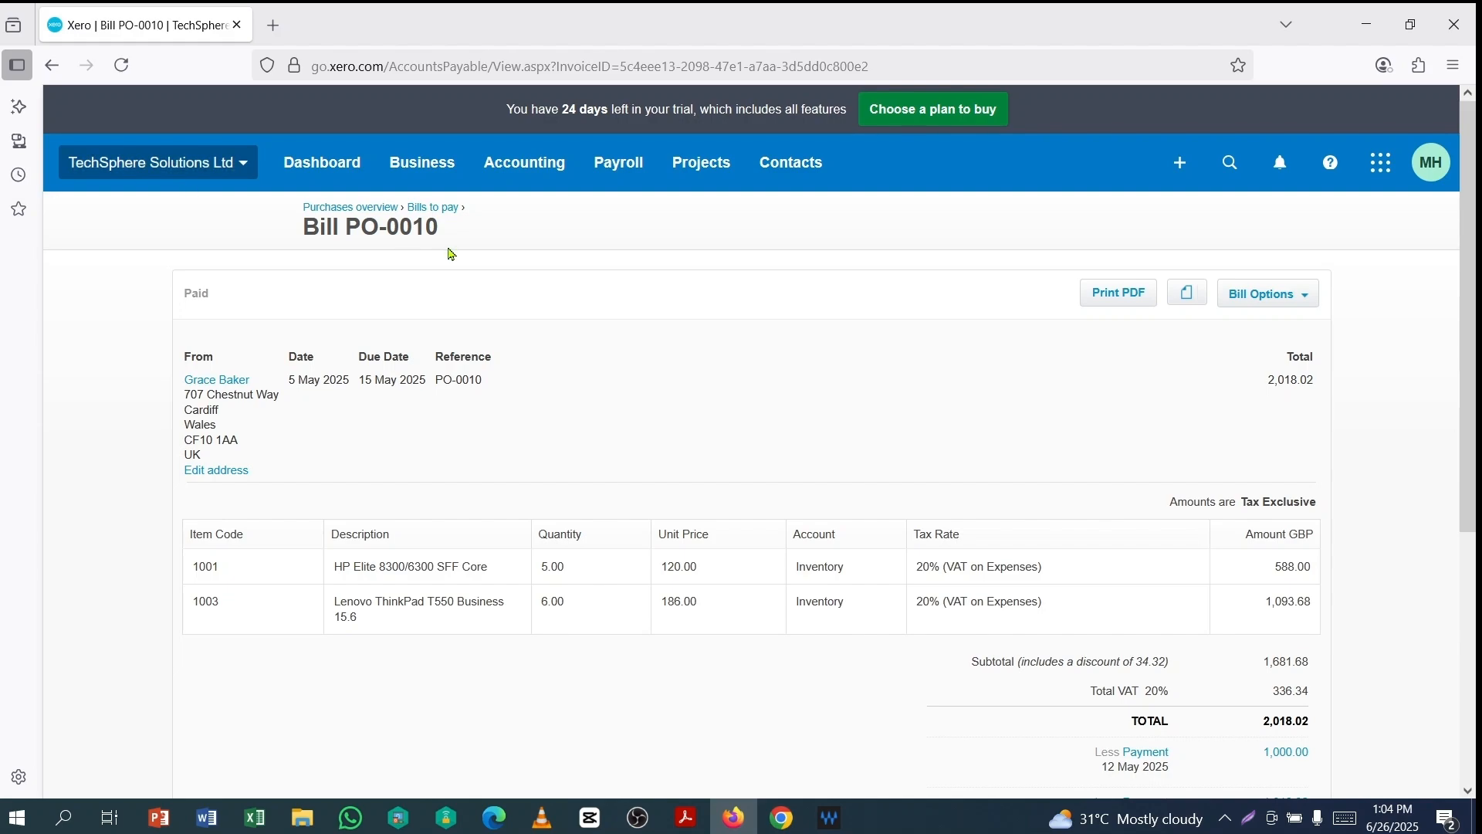
click(1304, 300)
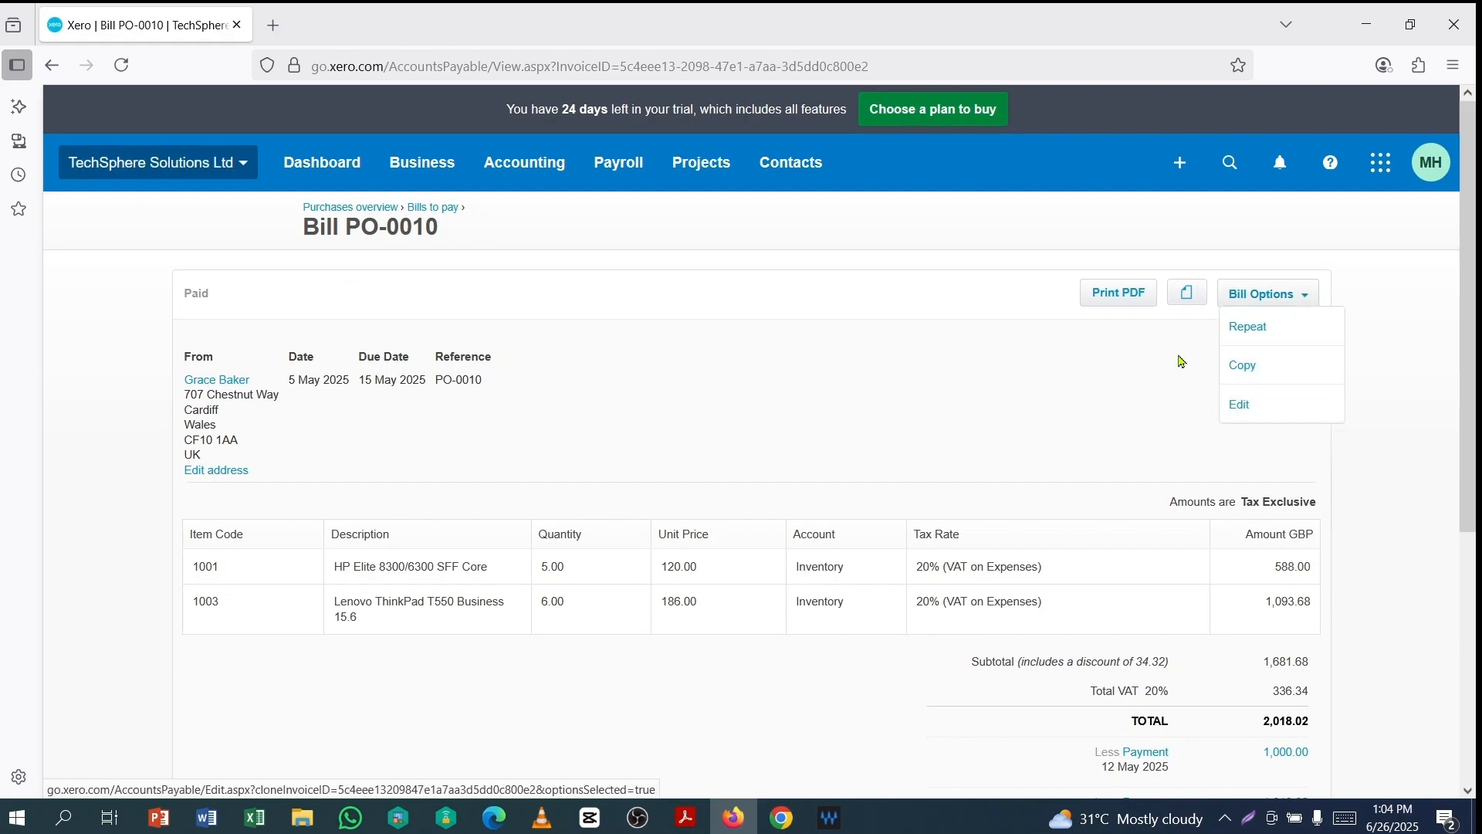
click(695, 410)
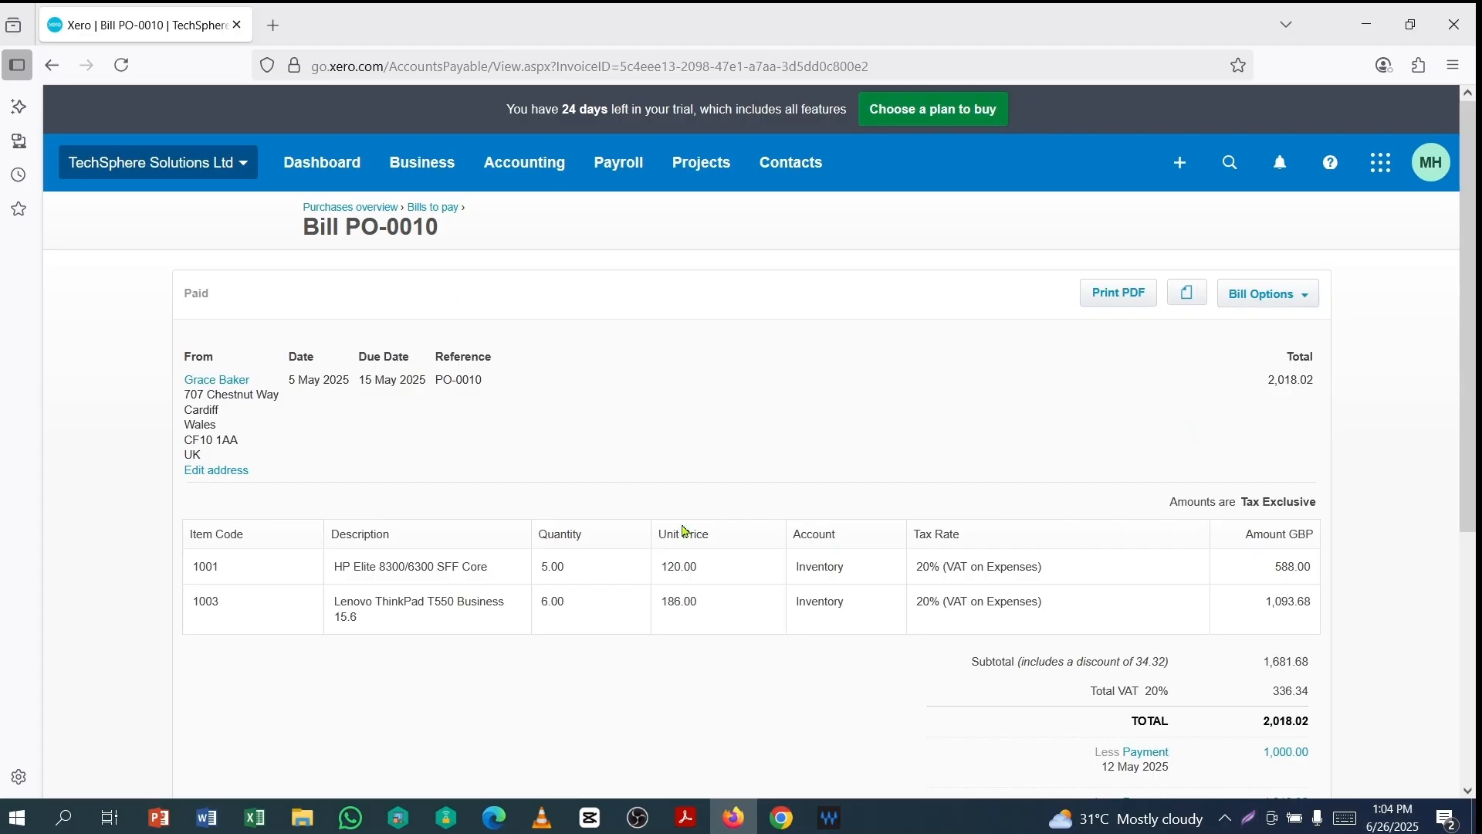
Duplicate the bill's browser tab and start a new supplier credit note from the Purchases overview in the copy
right_click(177, 27)
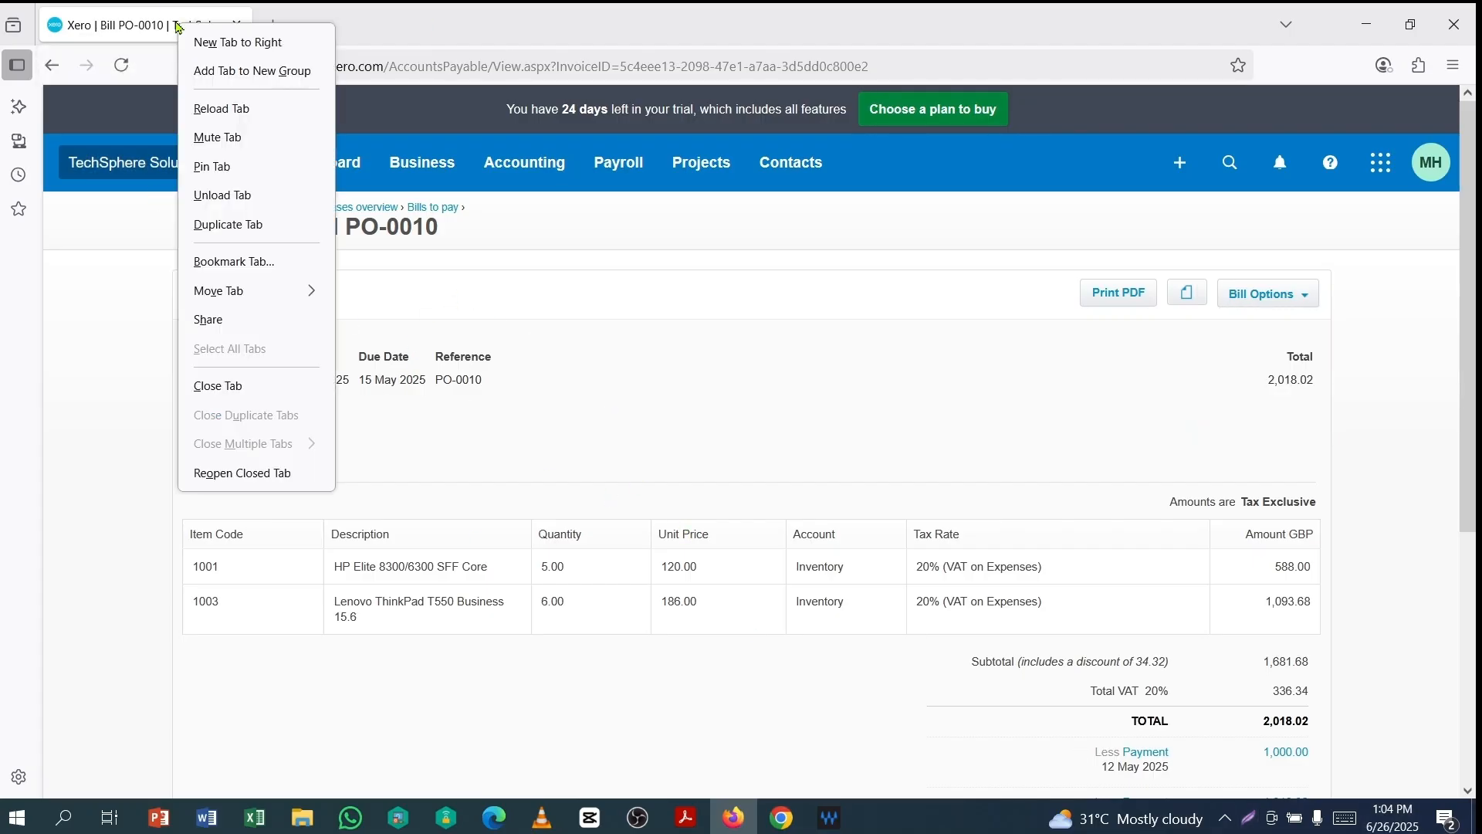
click(236, 232)
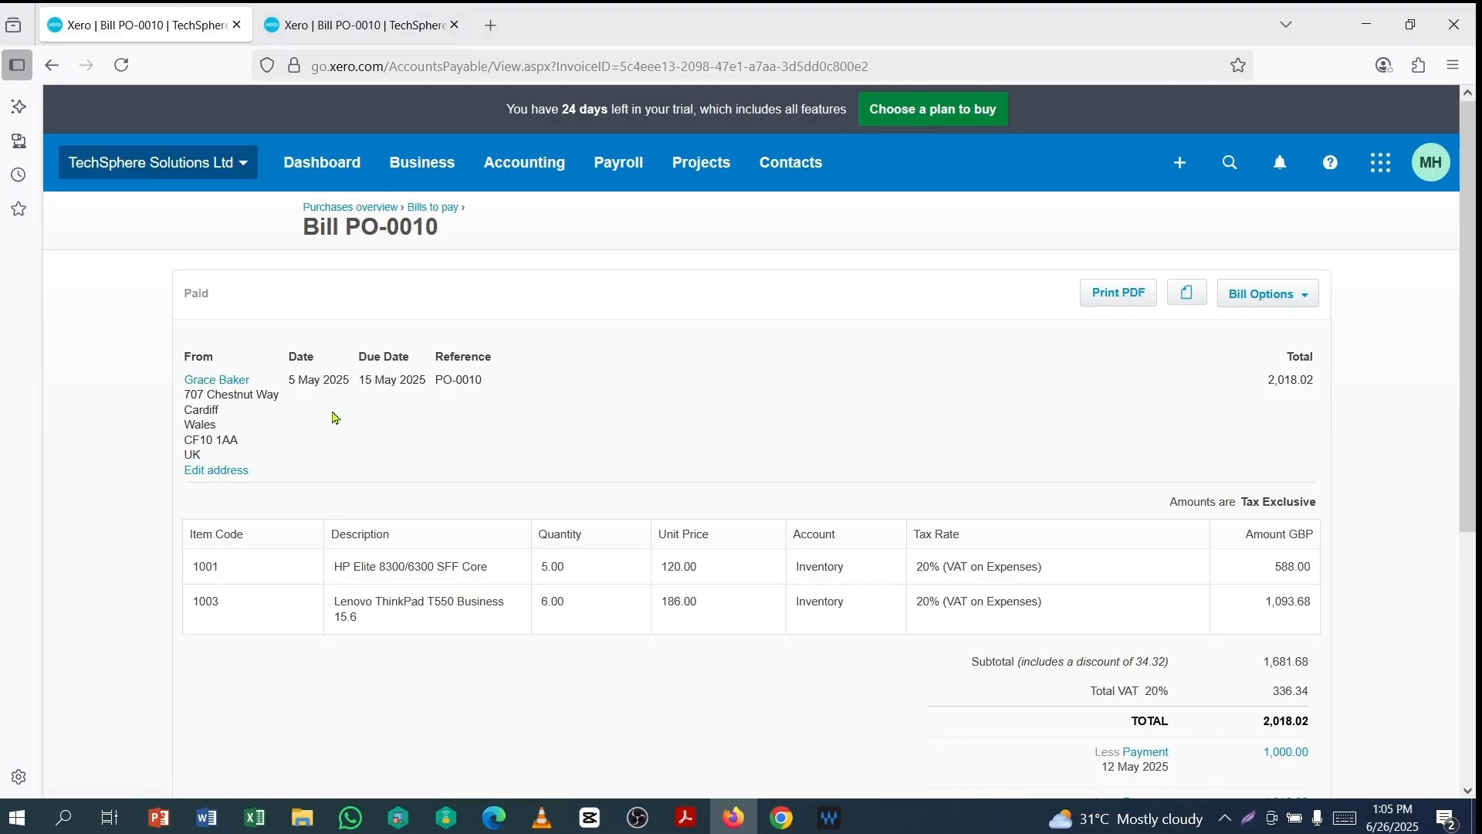
click(347, 24)
click(367, 209)
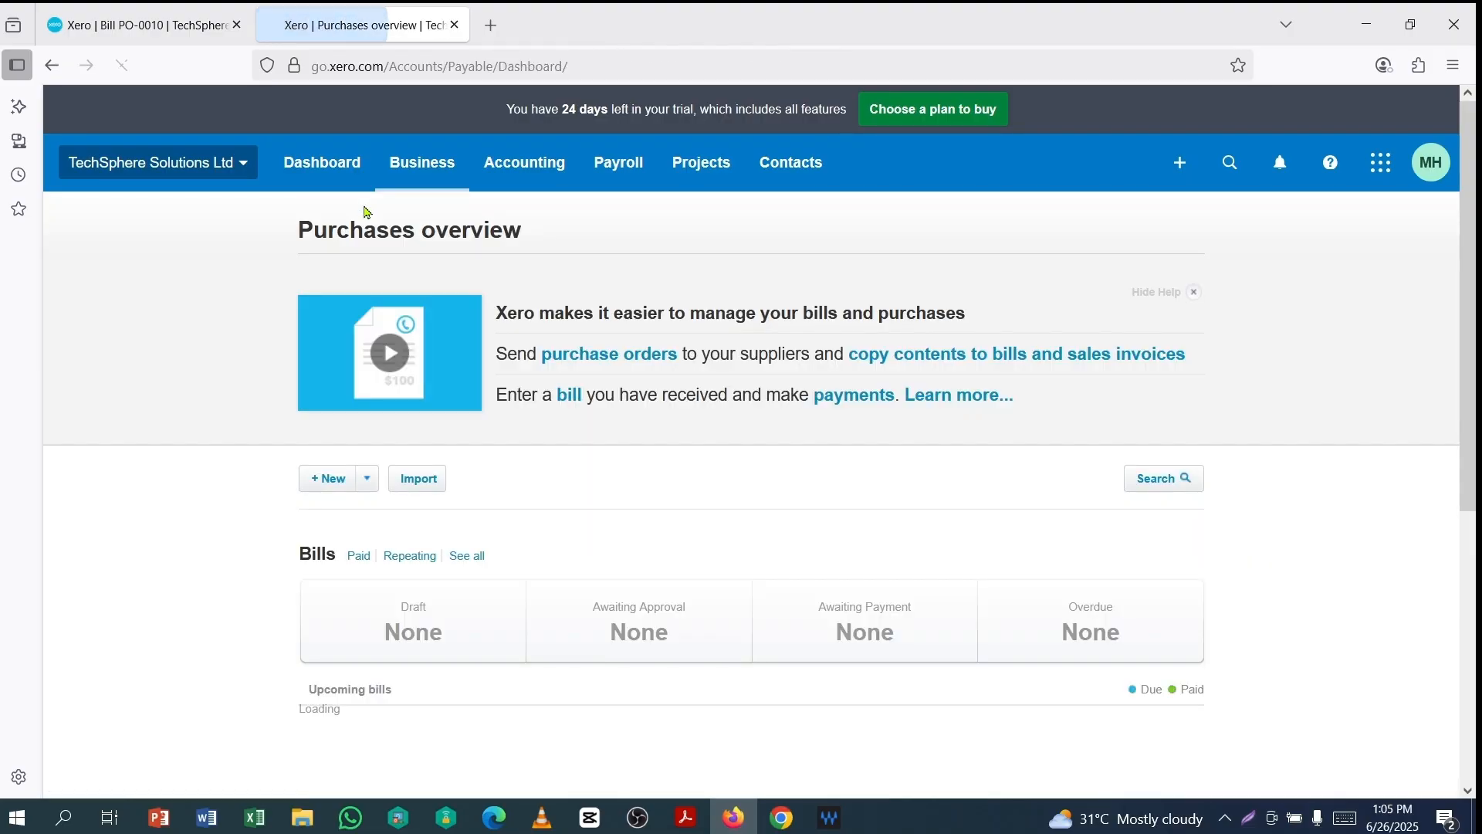
click(368, 480)
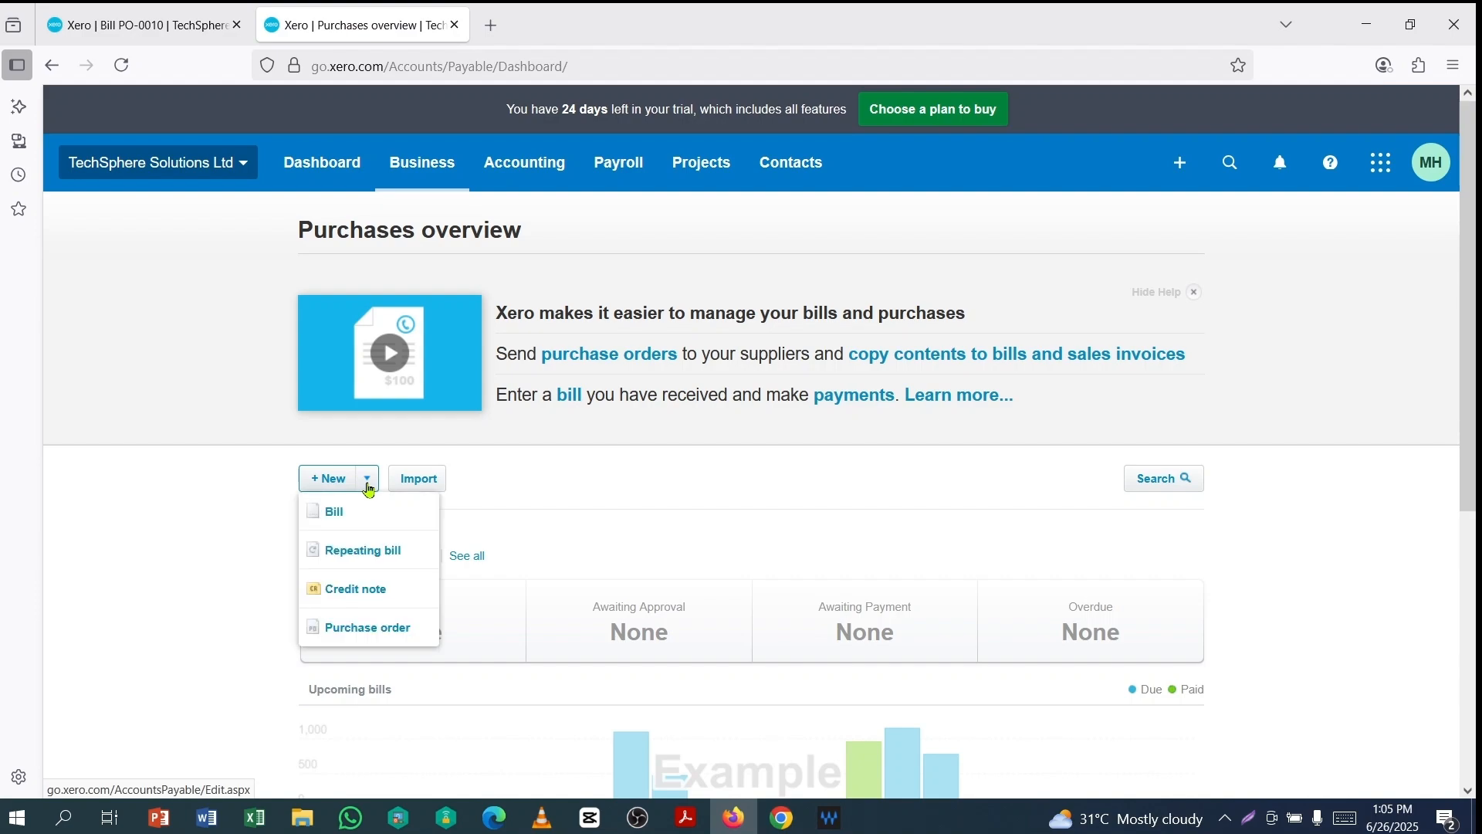
click(354, 595)
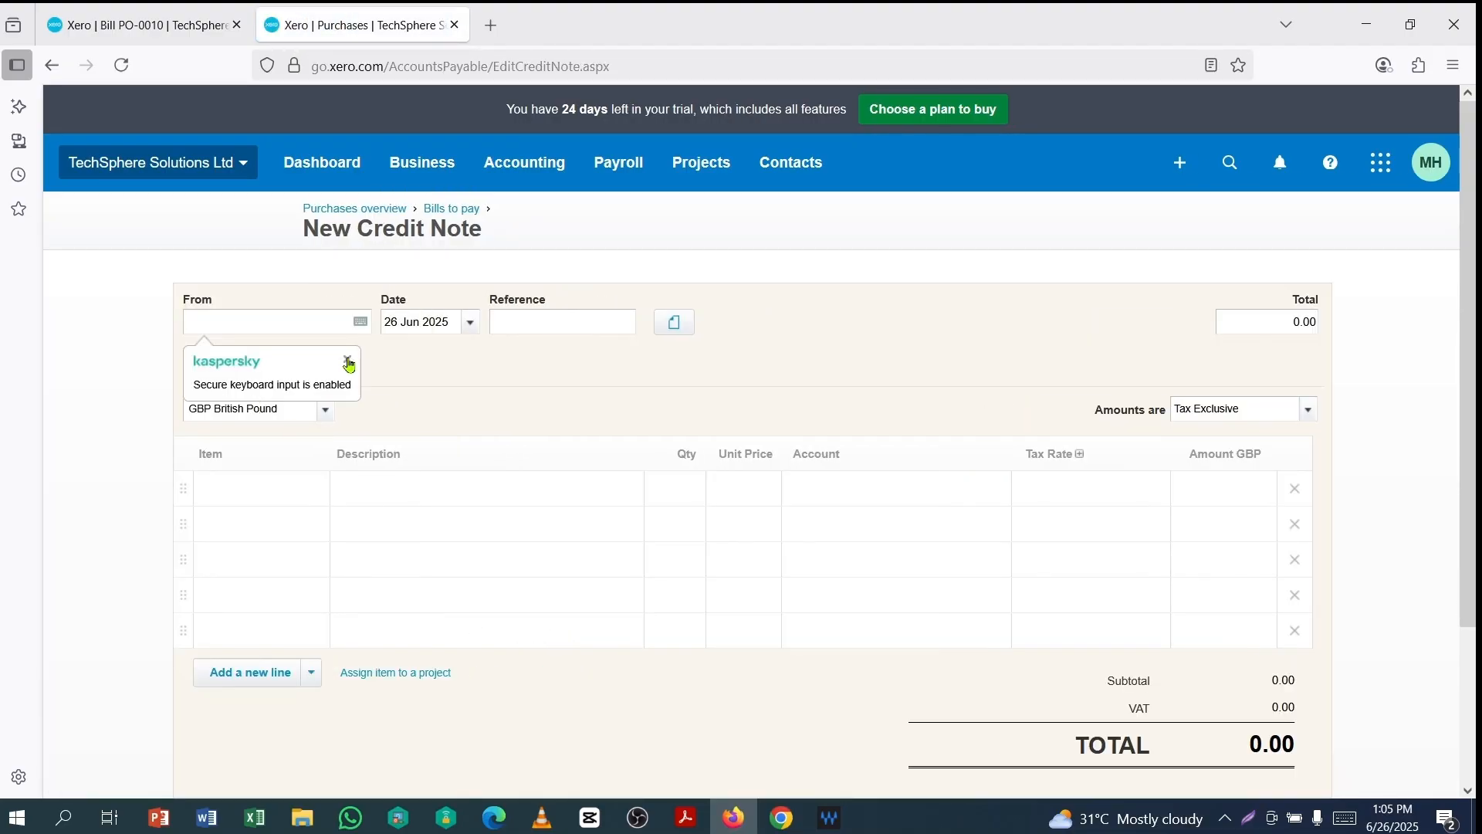
Check the supplier on the paid bill and set the same contact as the credit note's From field
click(347, 359)
click(210, 319)
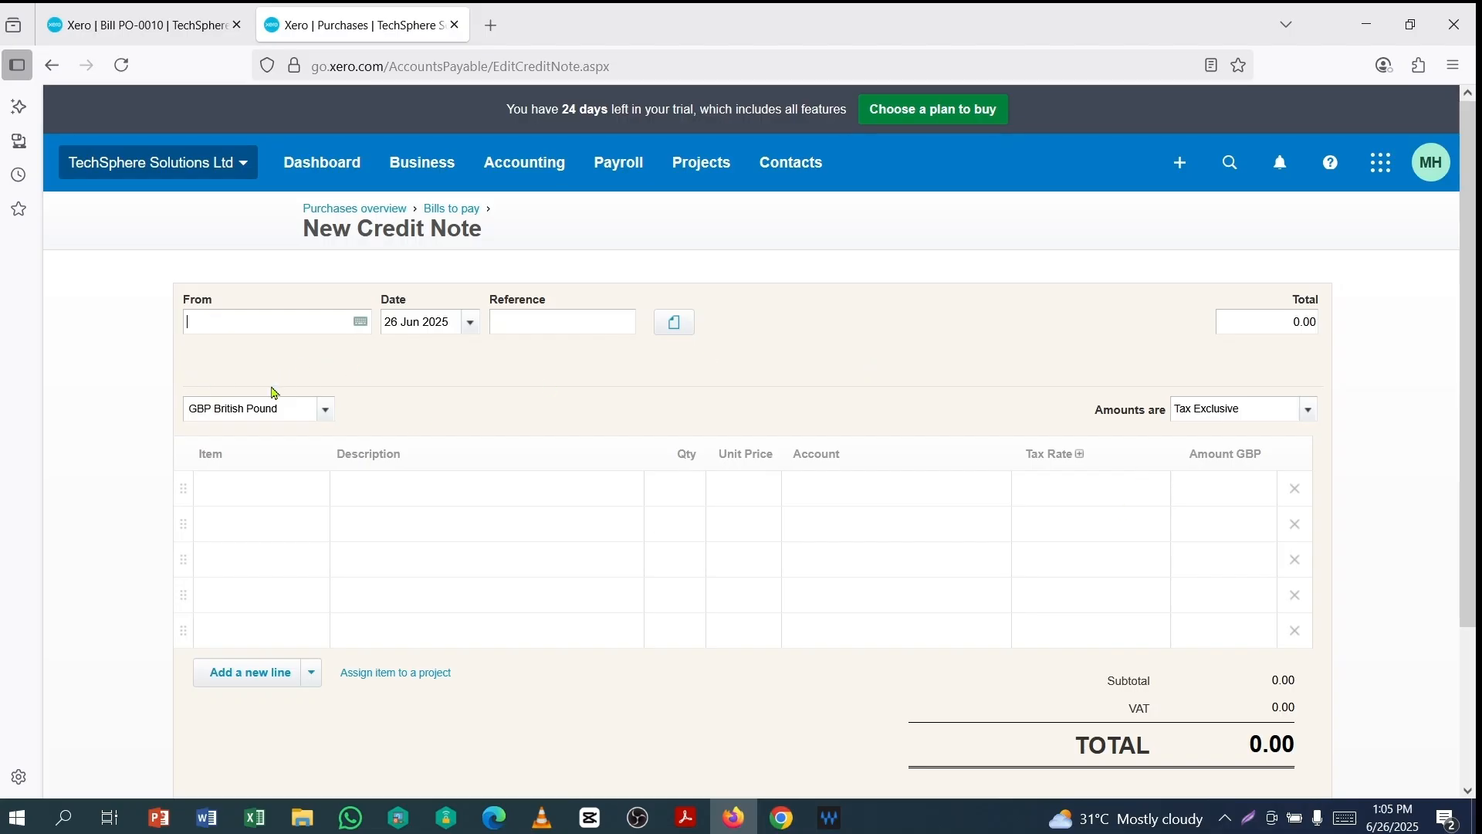
click(147, 32)
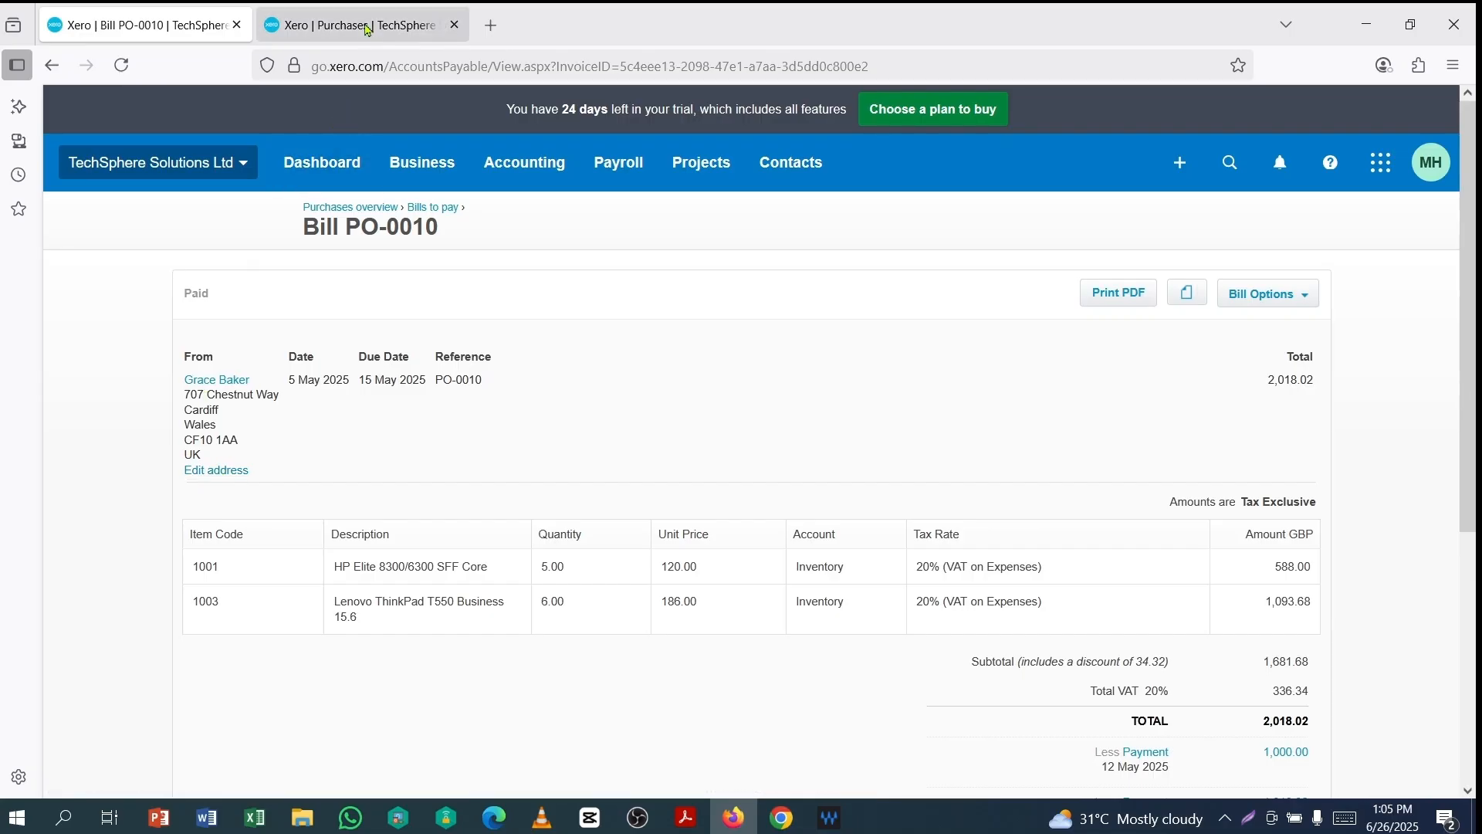
click(320, 25)
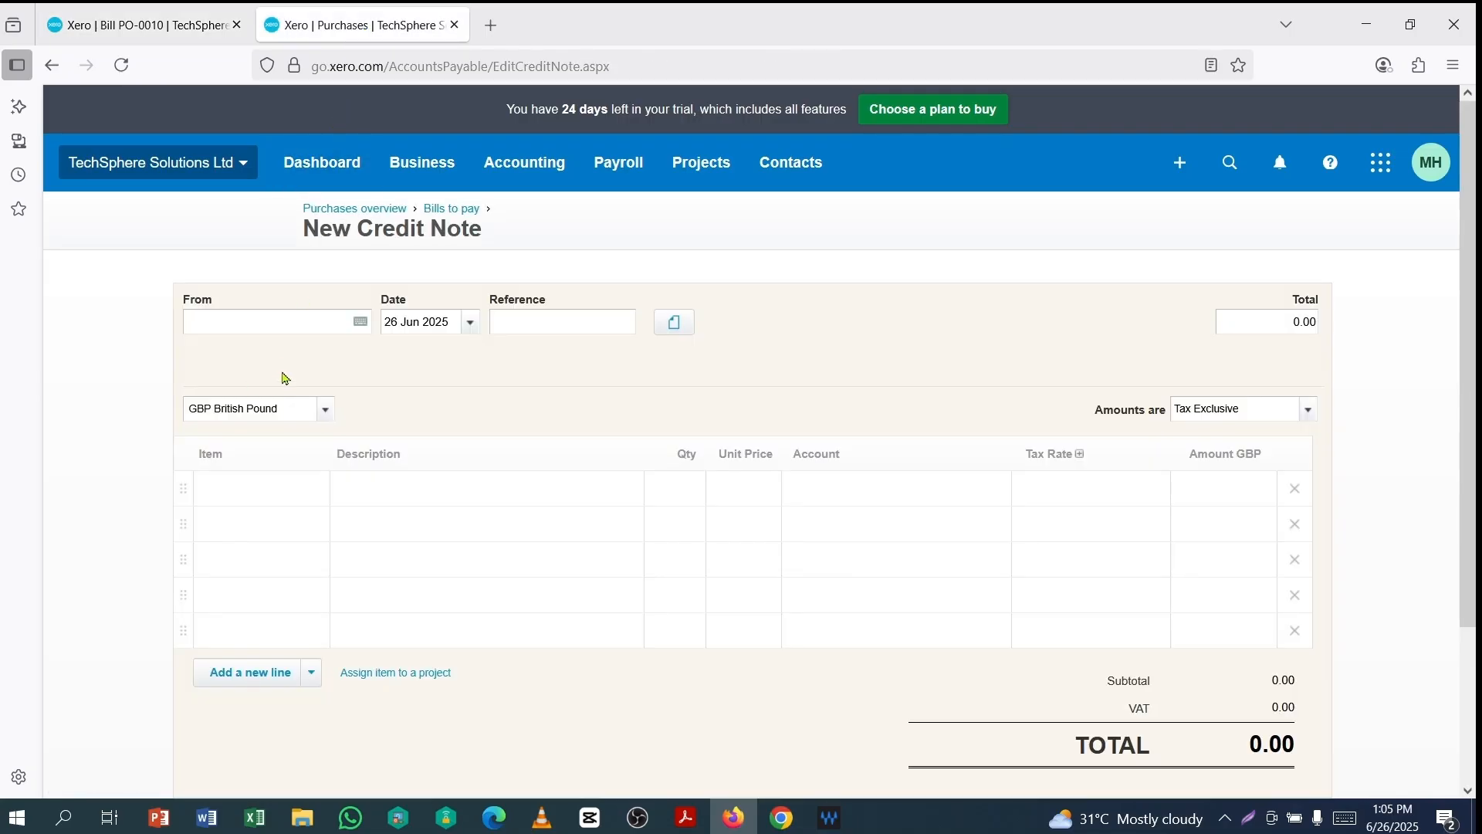
text(grac)
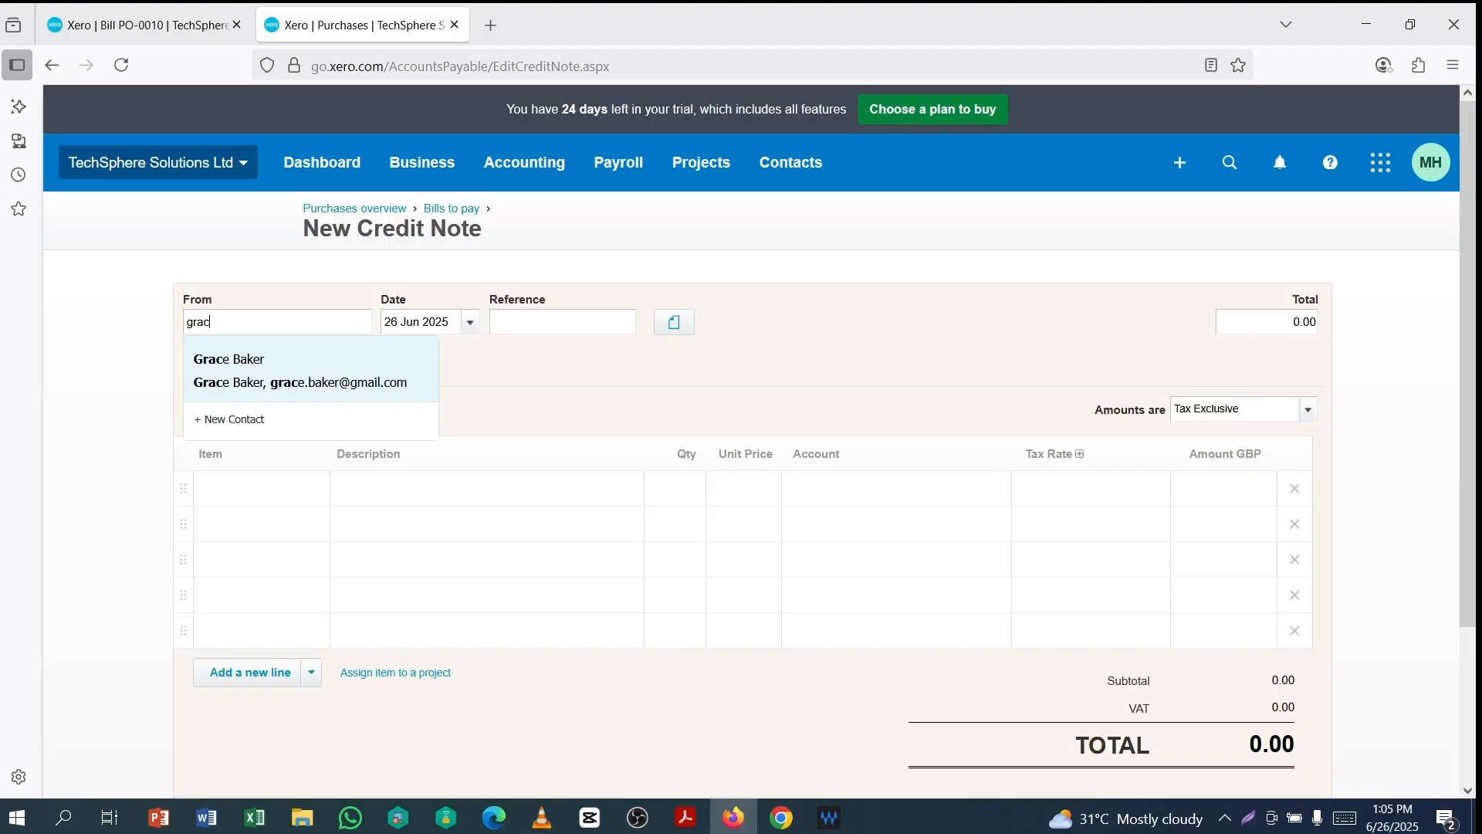
click(240, 385)
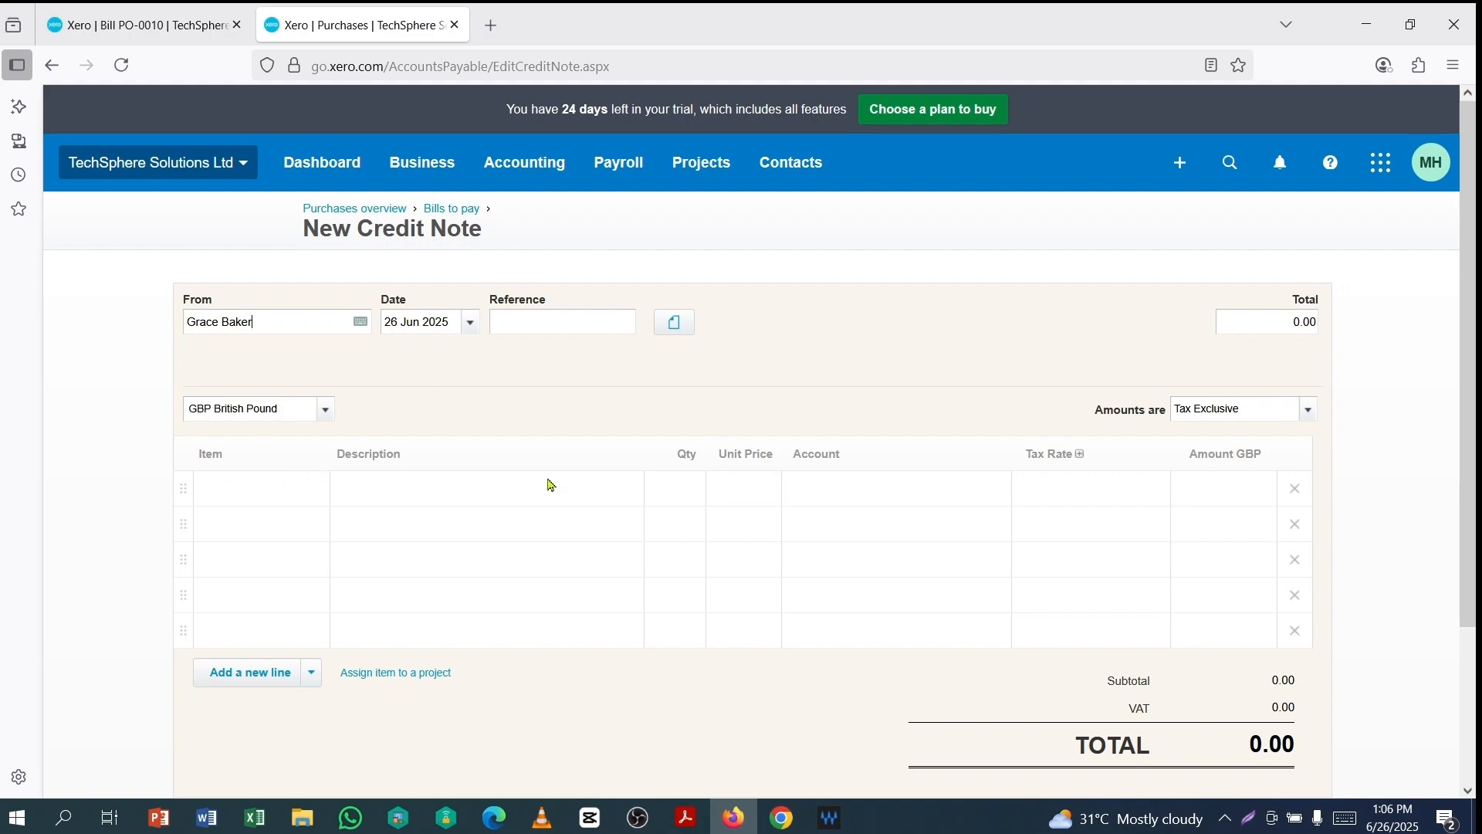
Check the paid bill's item codes and add item 1003, Lenovo ThinkPad T550 Business 15.6, to the credit note with quantity 2
click(195, 26)
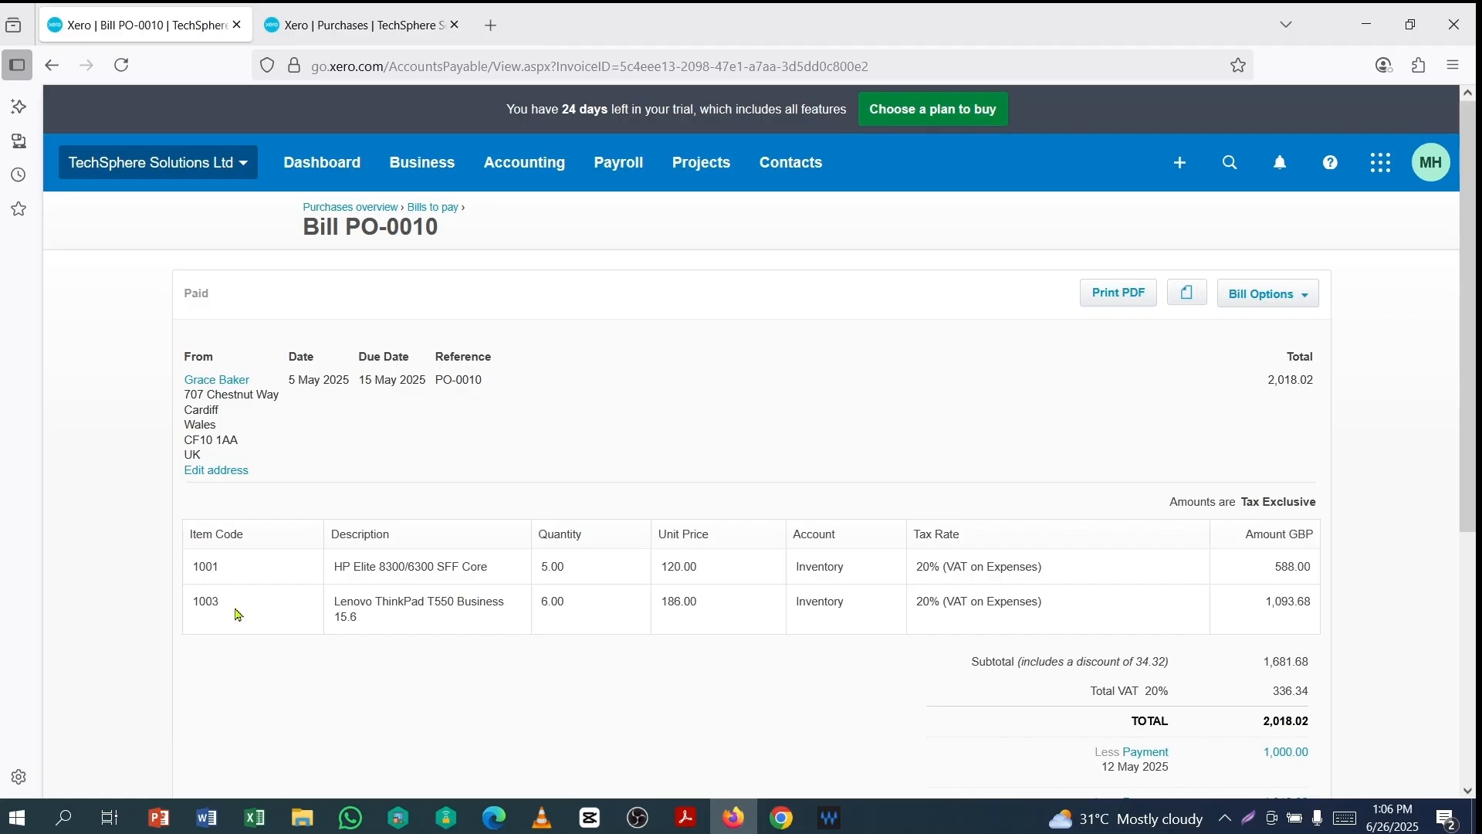
click(351, 25)
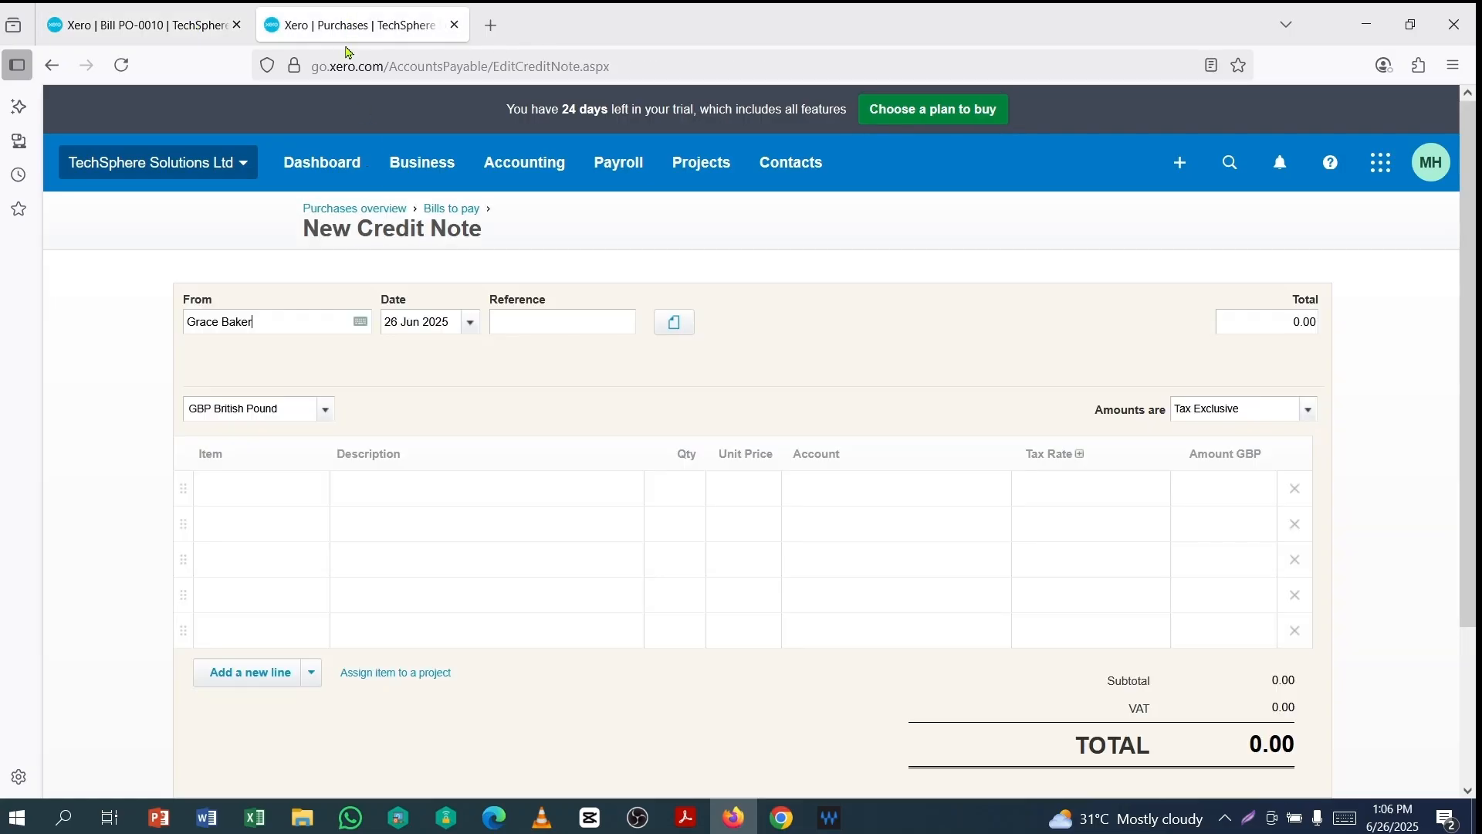
click(259, 480)
text(1003)
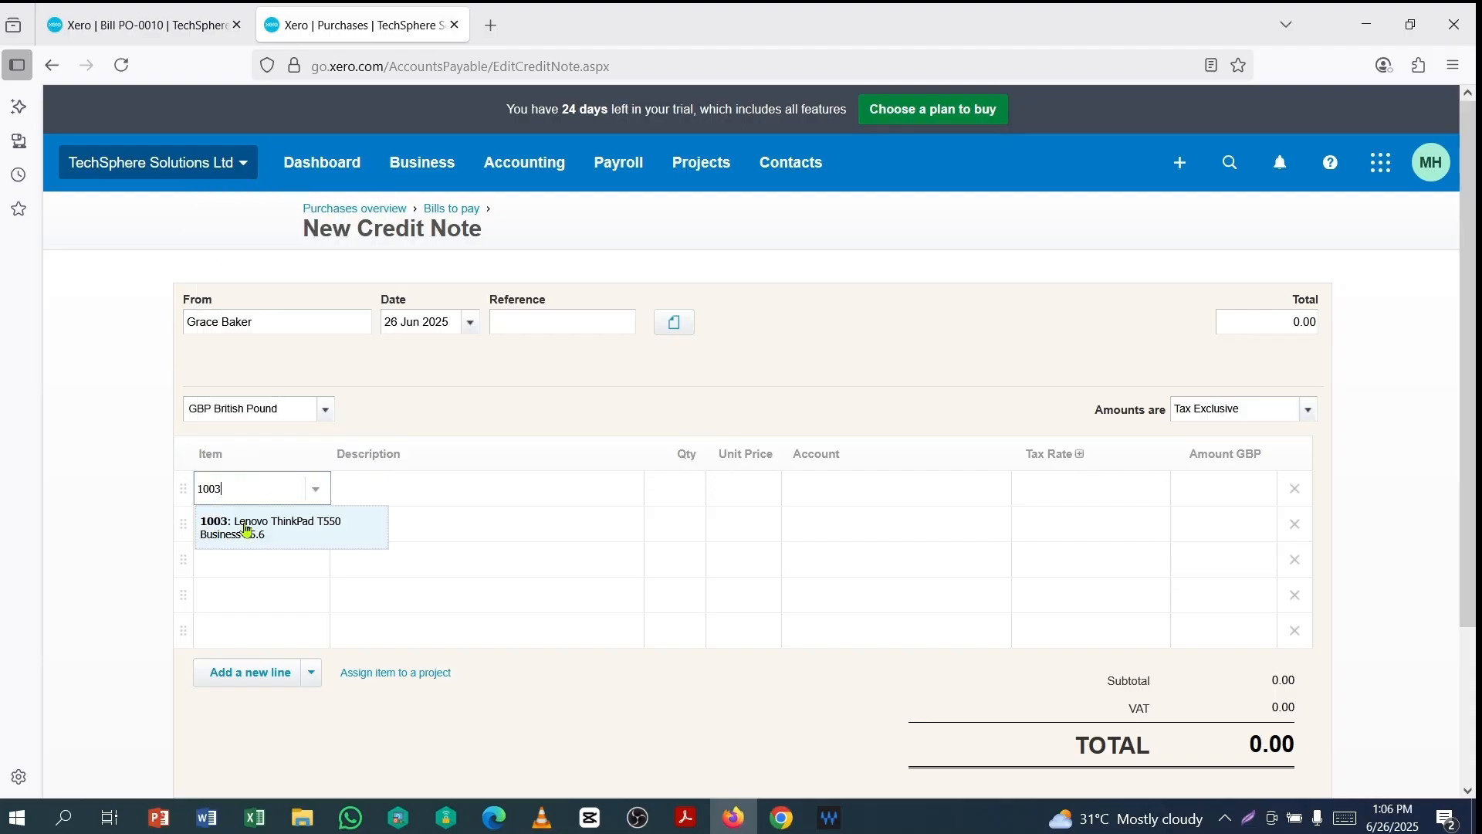
click(247, 530)
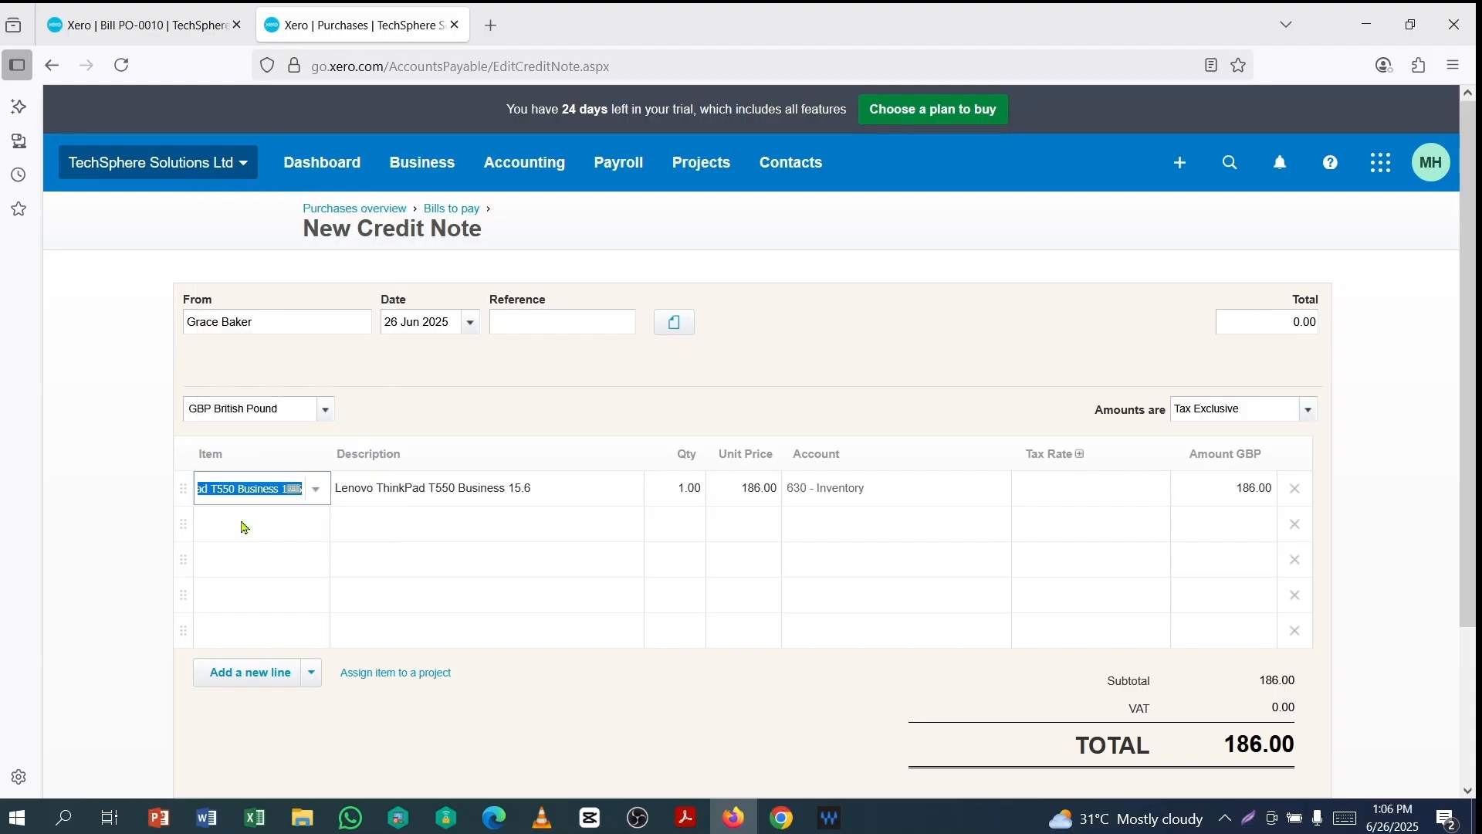
click(681, 496)
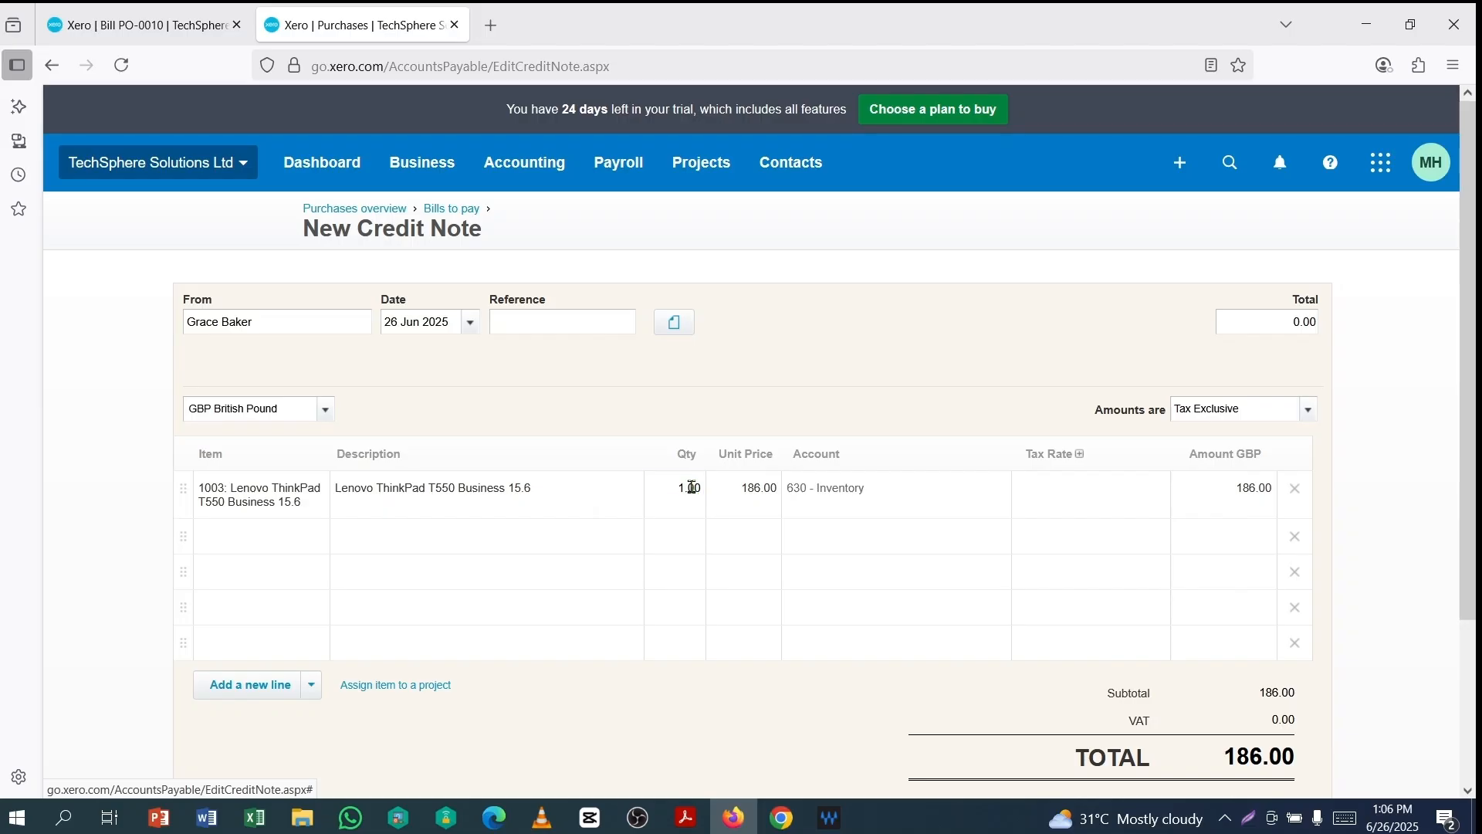
click(691, 487)
text(2)
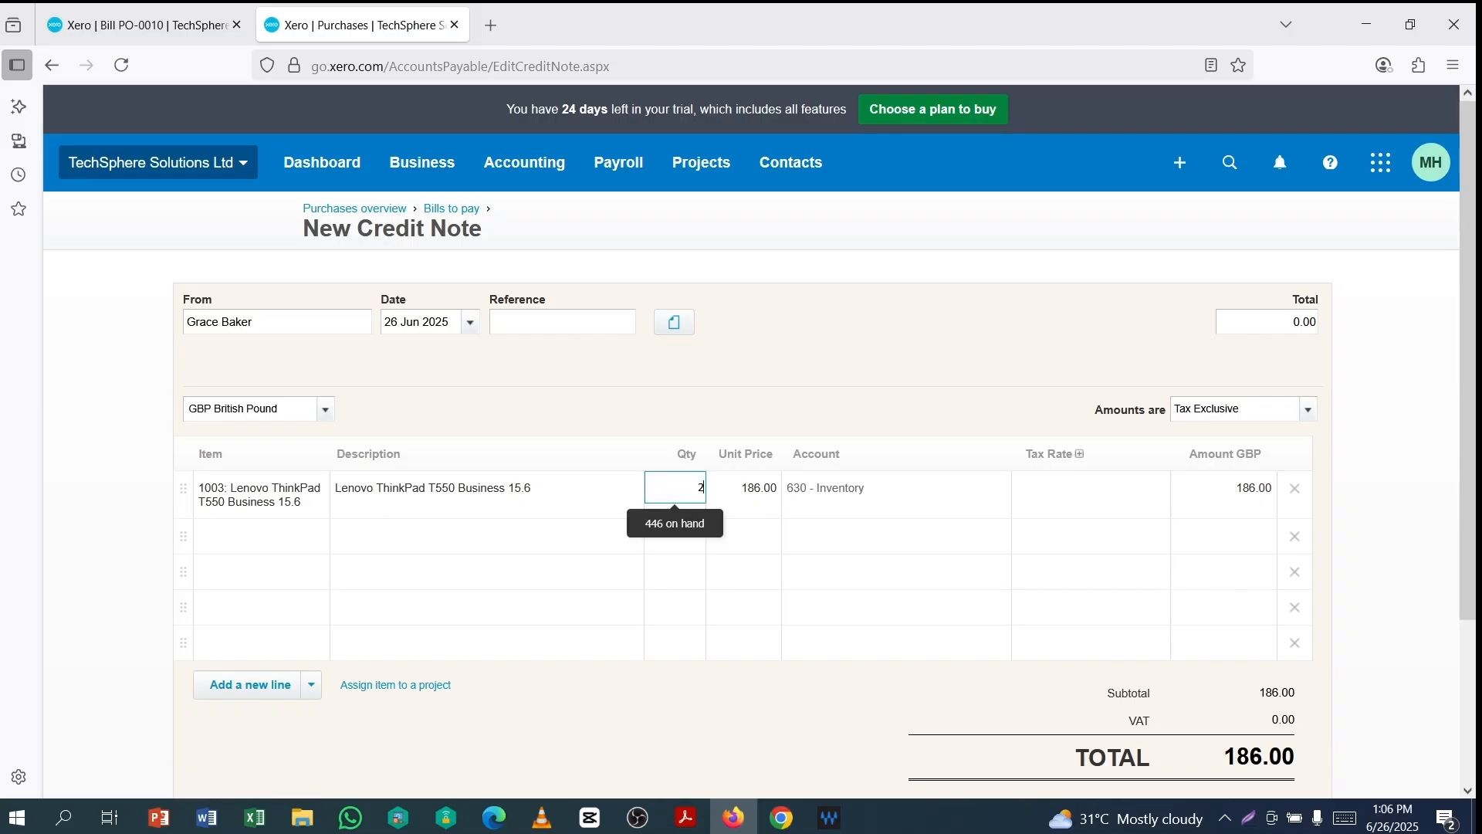
click(886, 548)
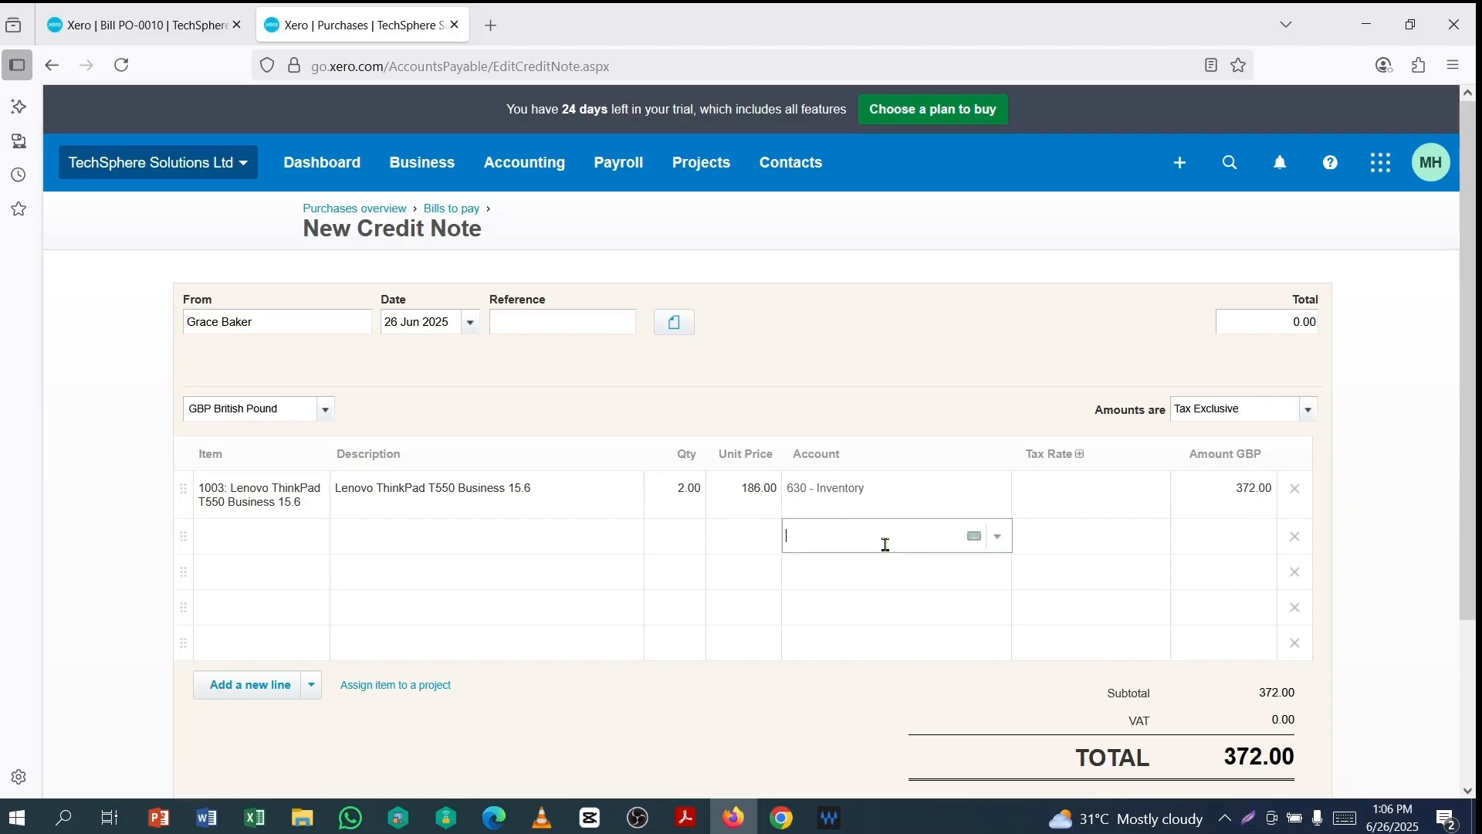
Set the credit note line's tax rate to 20% (VAT on Expenses), comparing it with the paid bill
click(1073, 498)
click(204, 29)
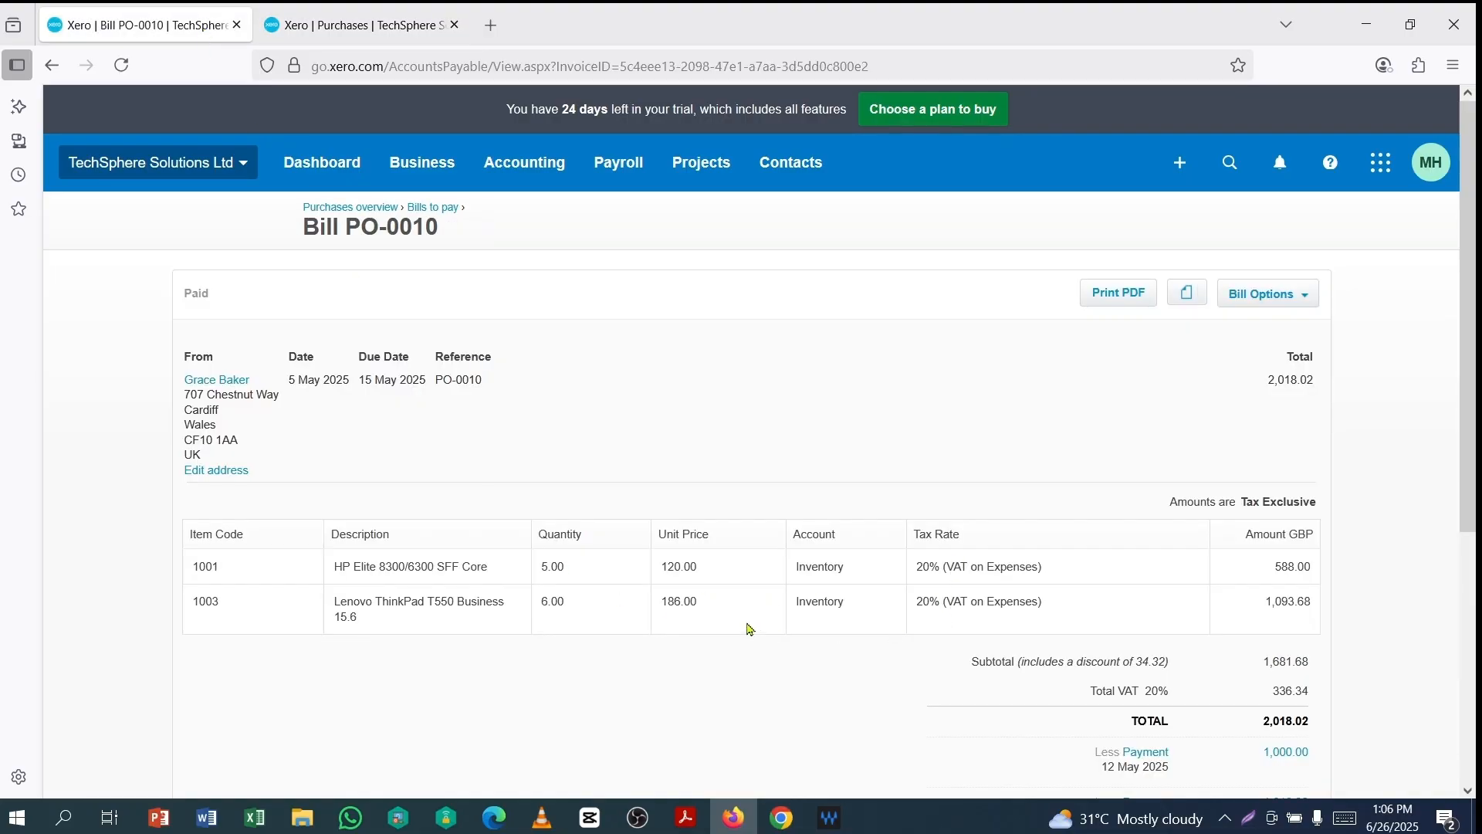
click(354, 28)
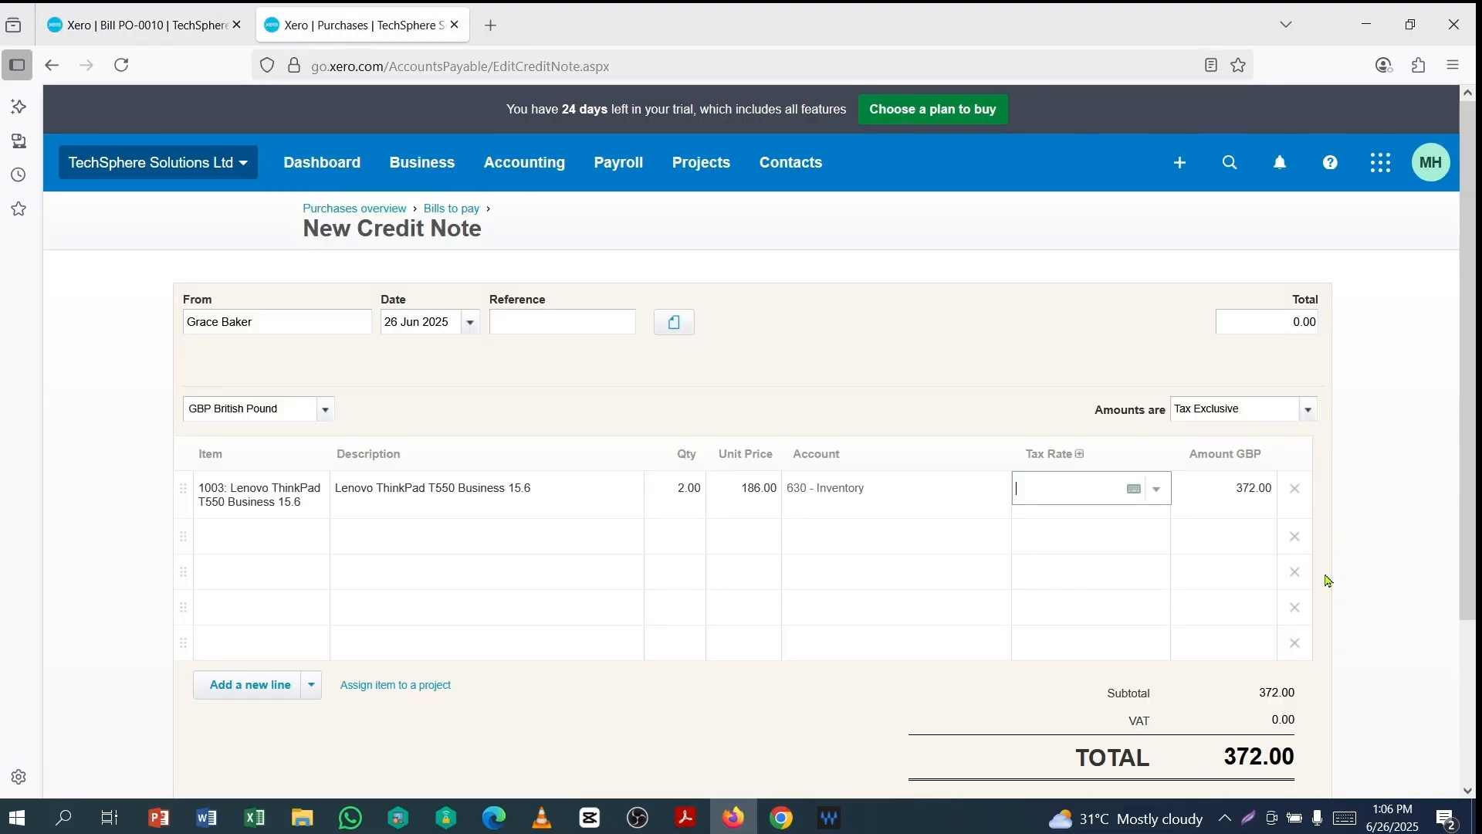
click(1162, 496)
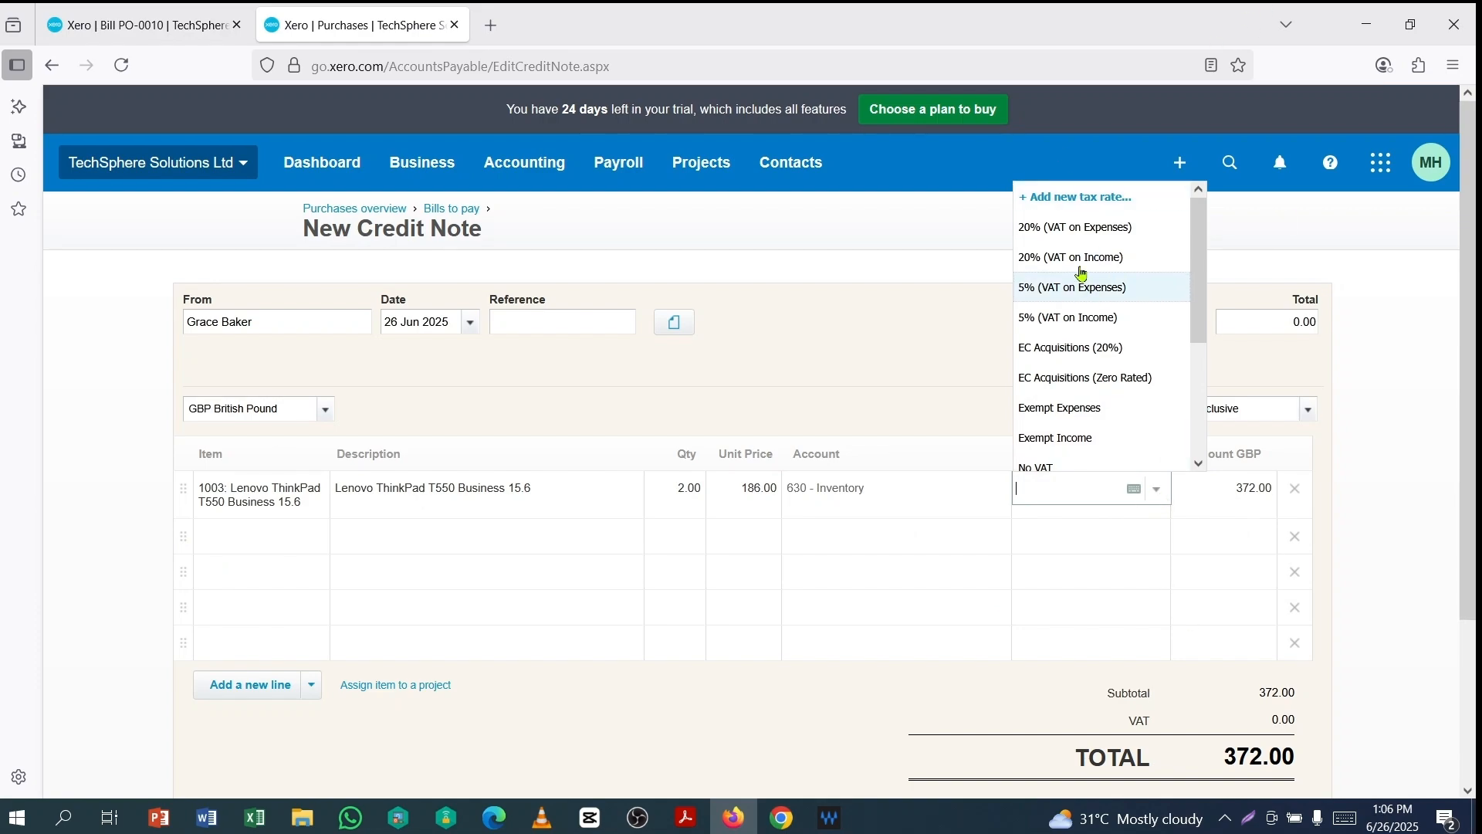
click(1075, 227)
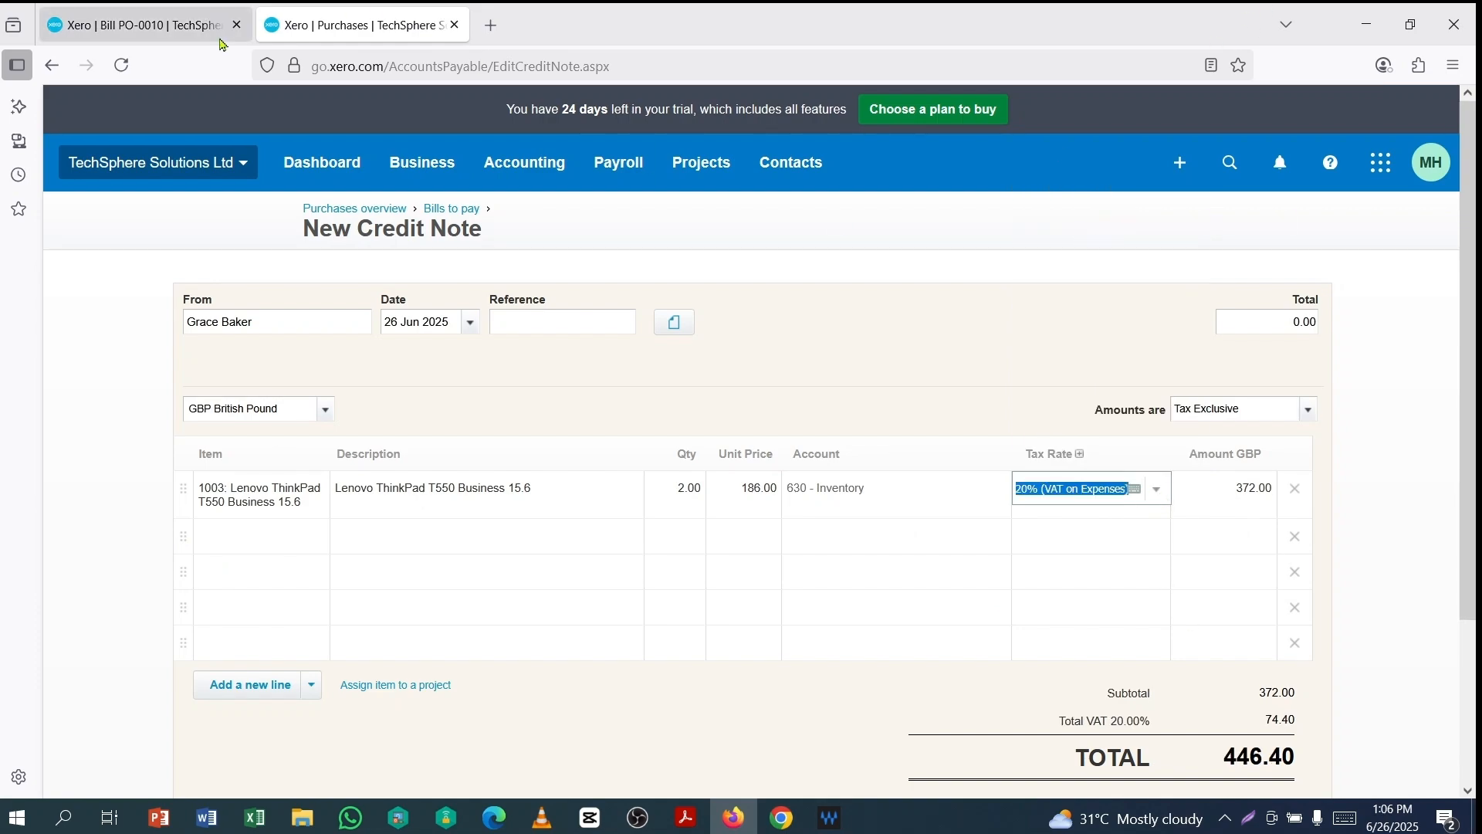
click(192, 24)
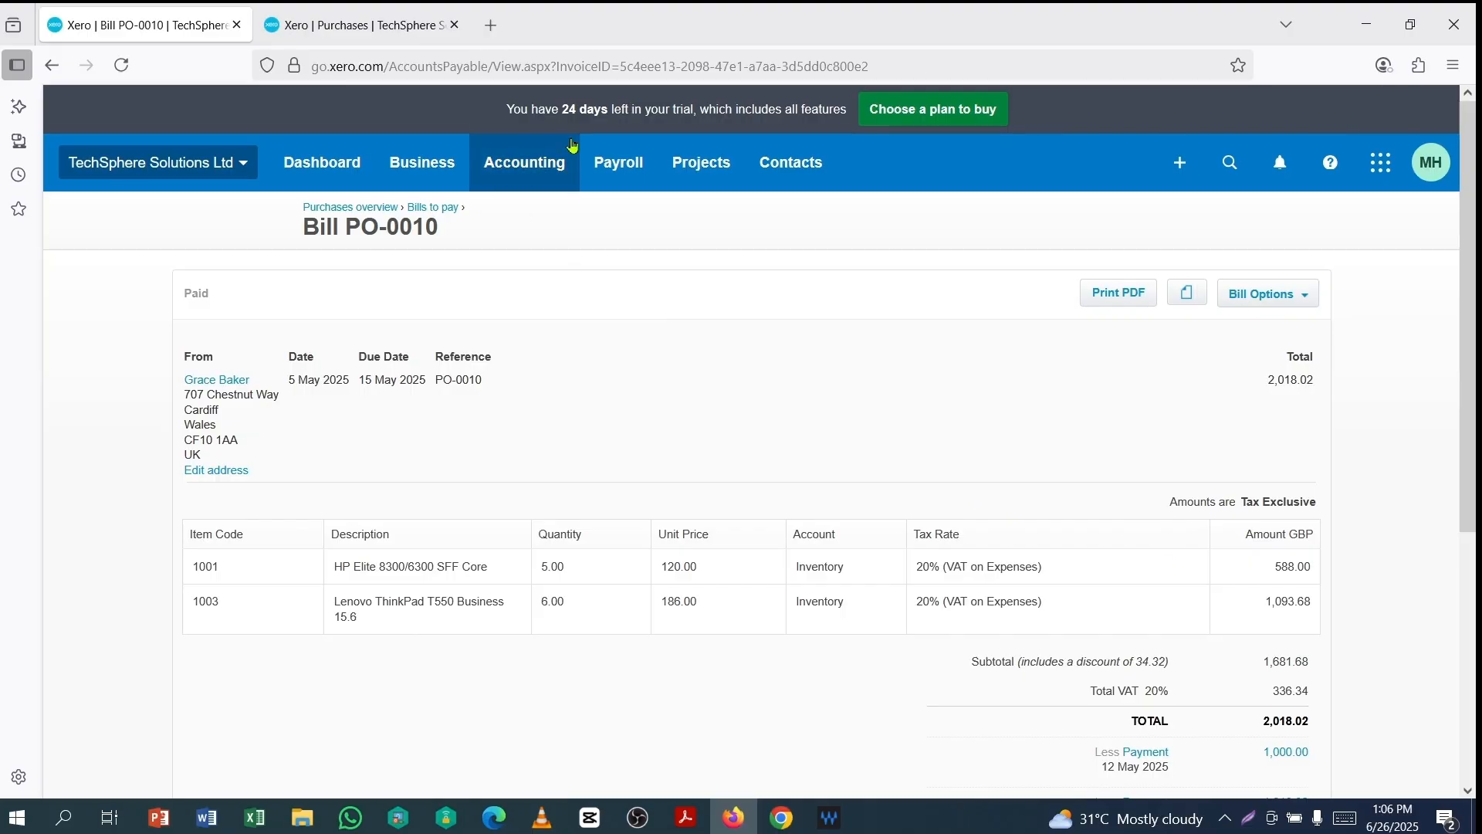
click(357, 25)
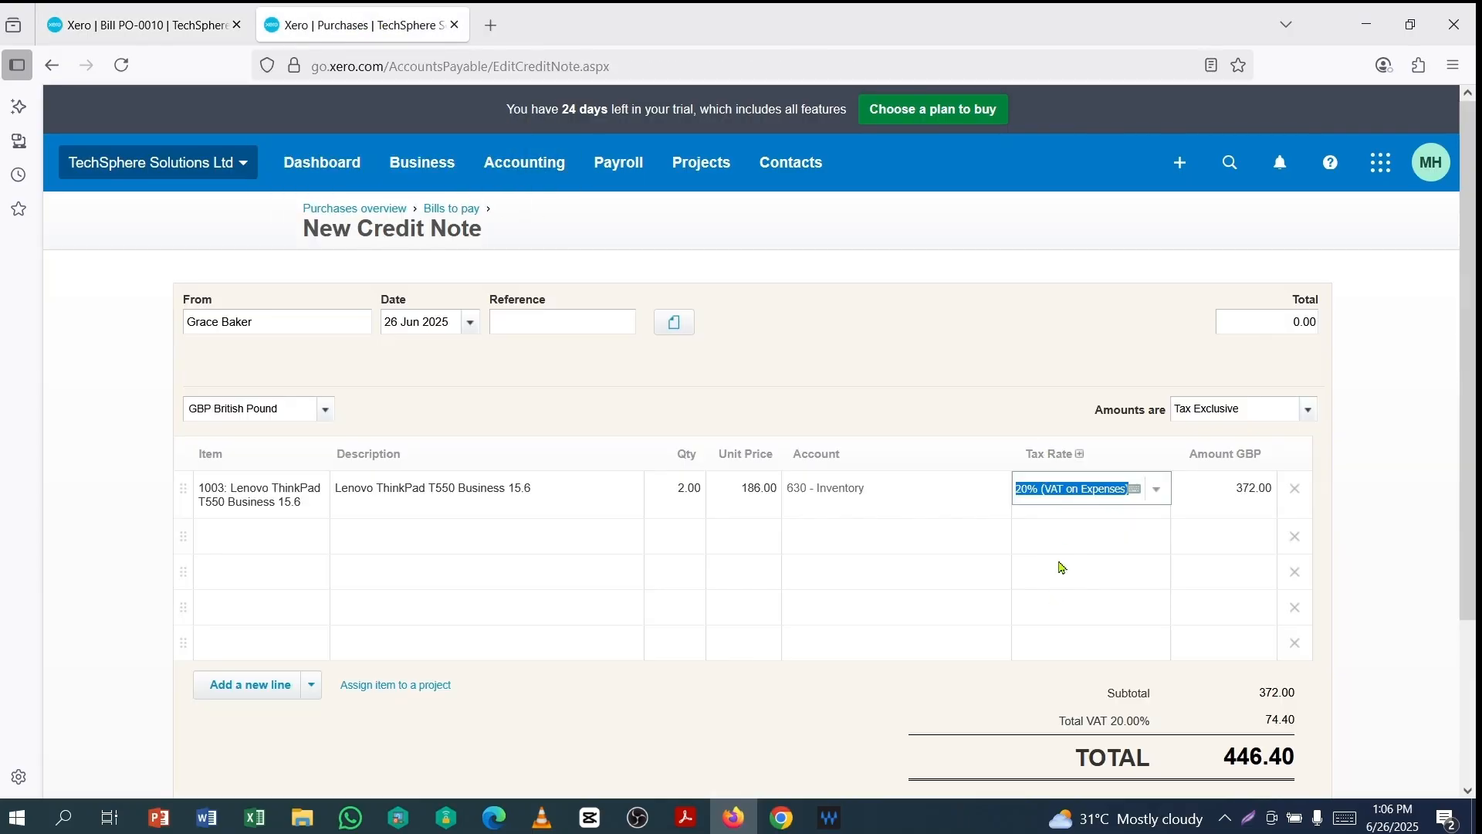
Remove the four empty lines below the Lenovo ThinkPad line from the credit note
click(1444, 539)
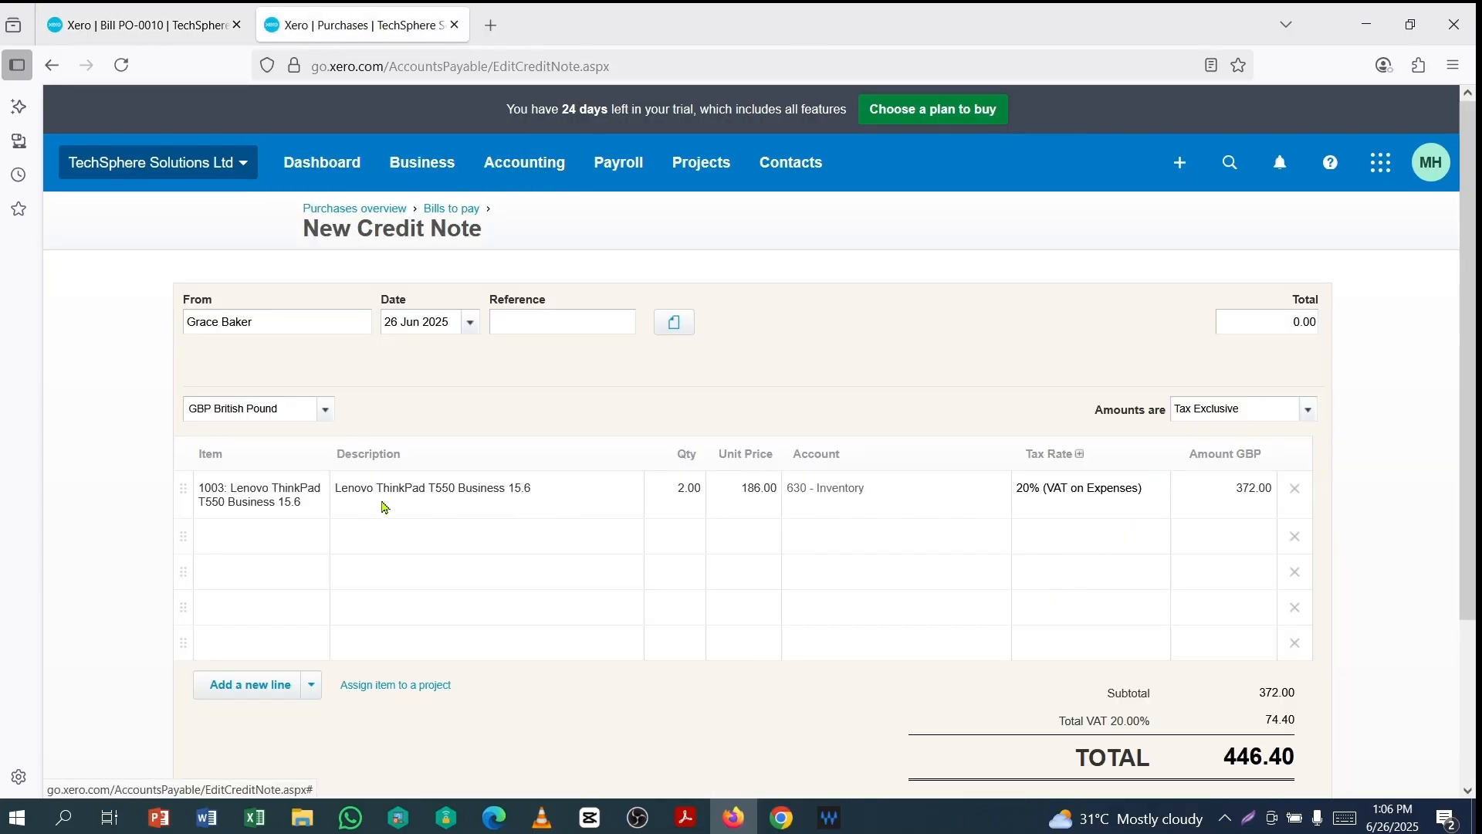
click(1296, 540)
click(1296, 540)
click(1296, 541)
click(1296, 540)
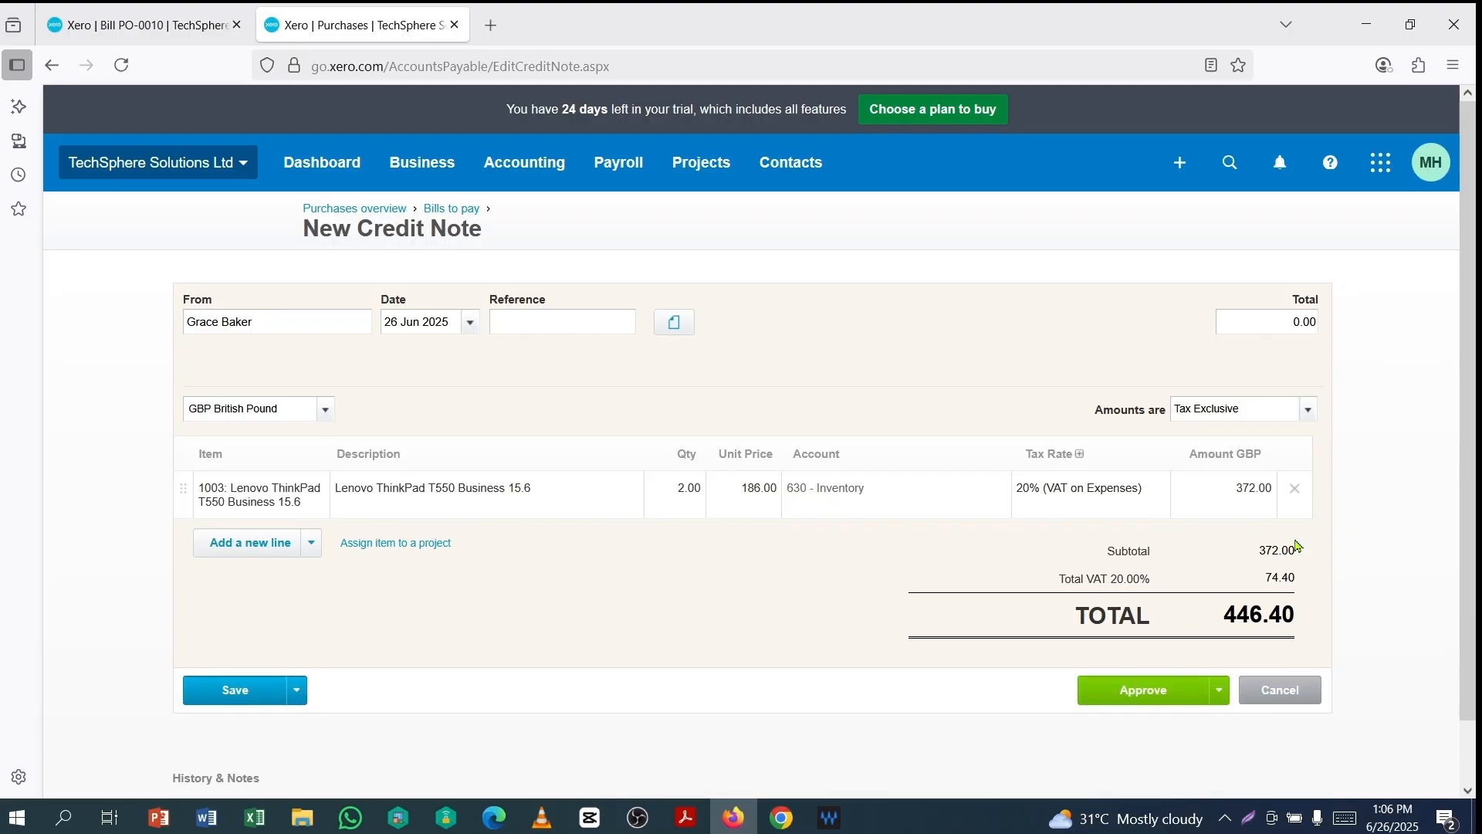
Review the paid bill once more, clear the credit note's Total field and approve the credit note
click(168, 28)
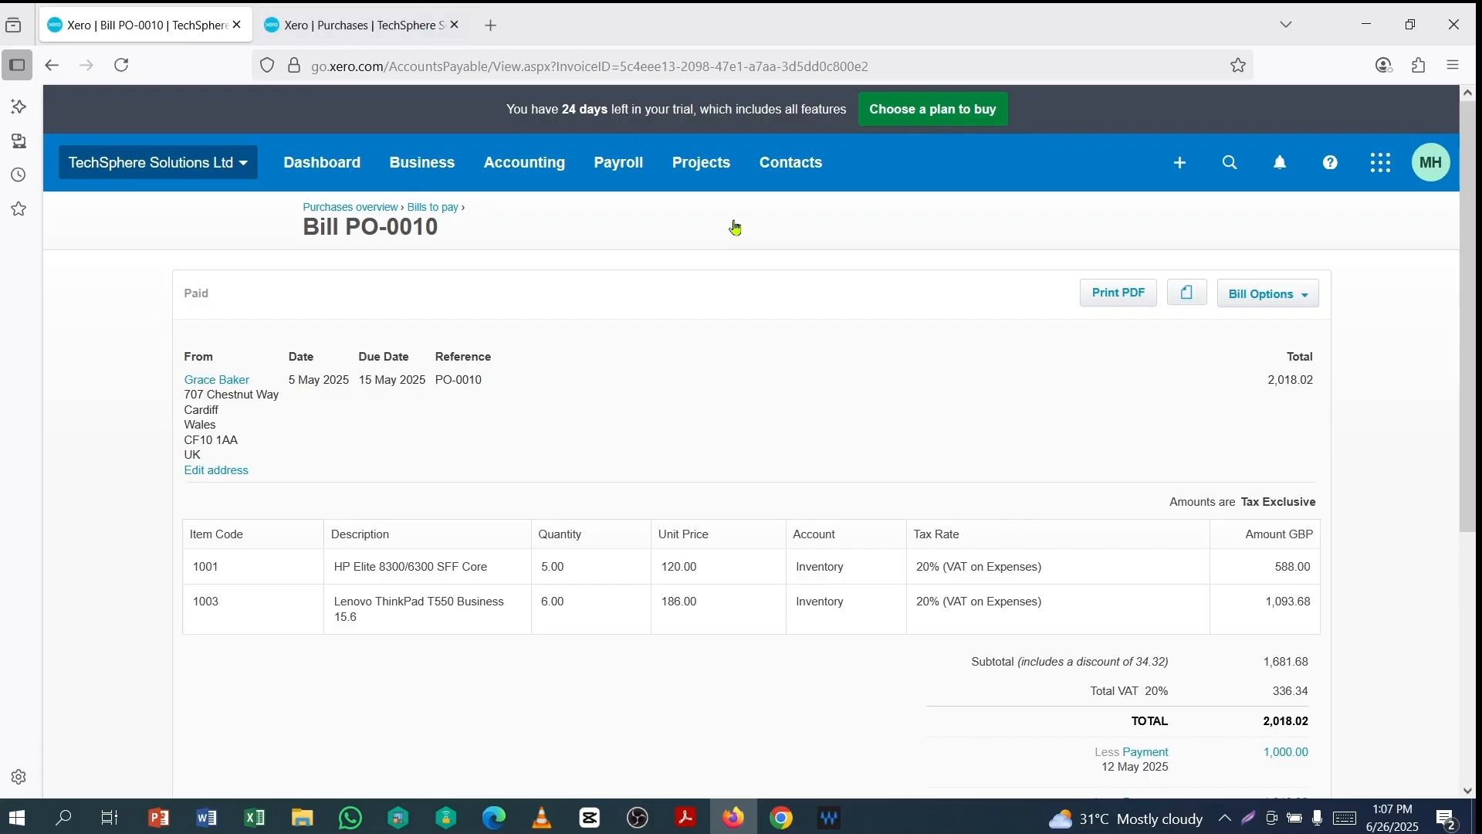
key(ctrl+Tab)
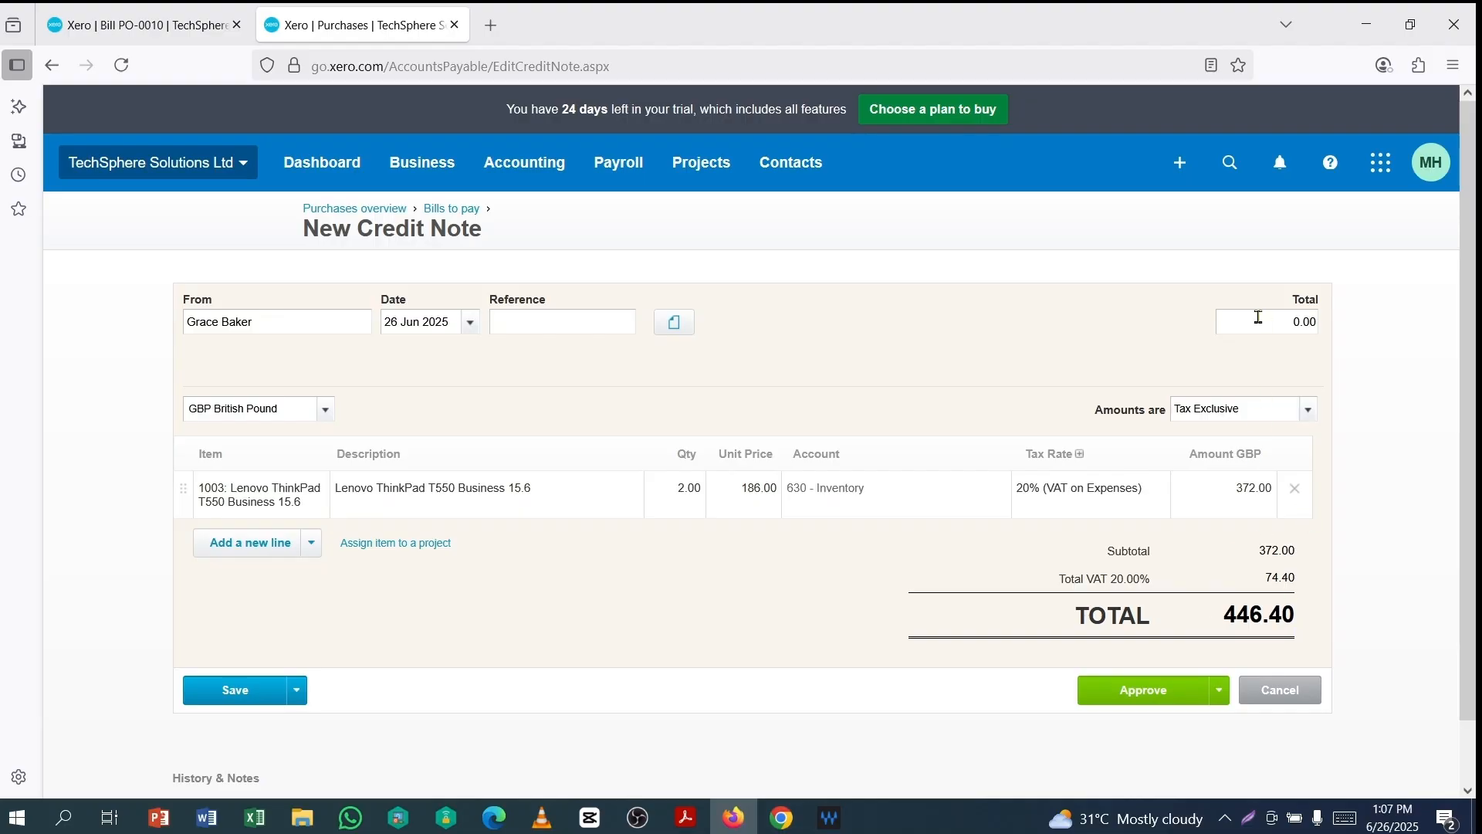
drag(1260, 317, 1343, 325)
key(BackSpace)
click(1077, 699)
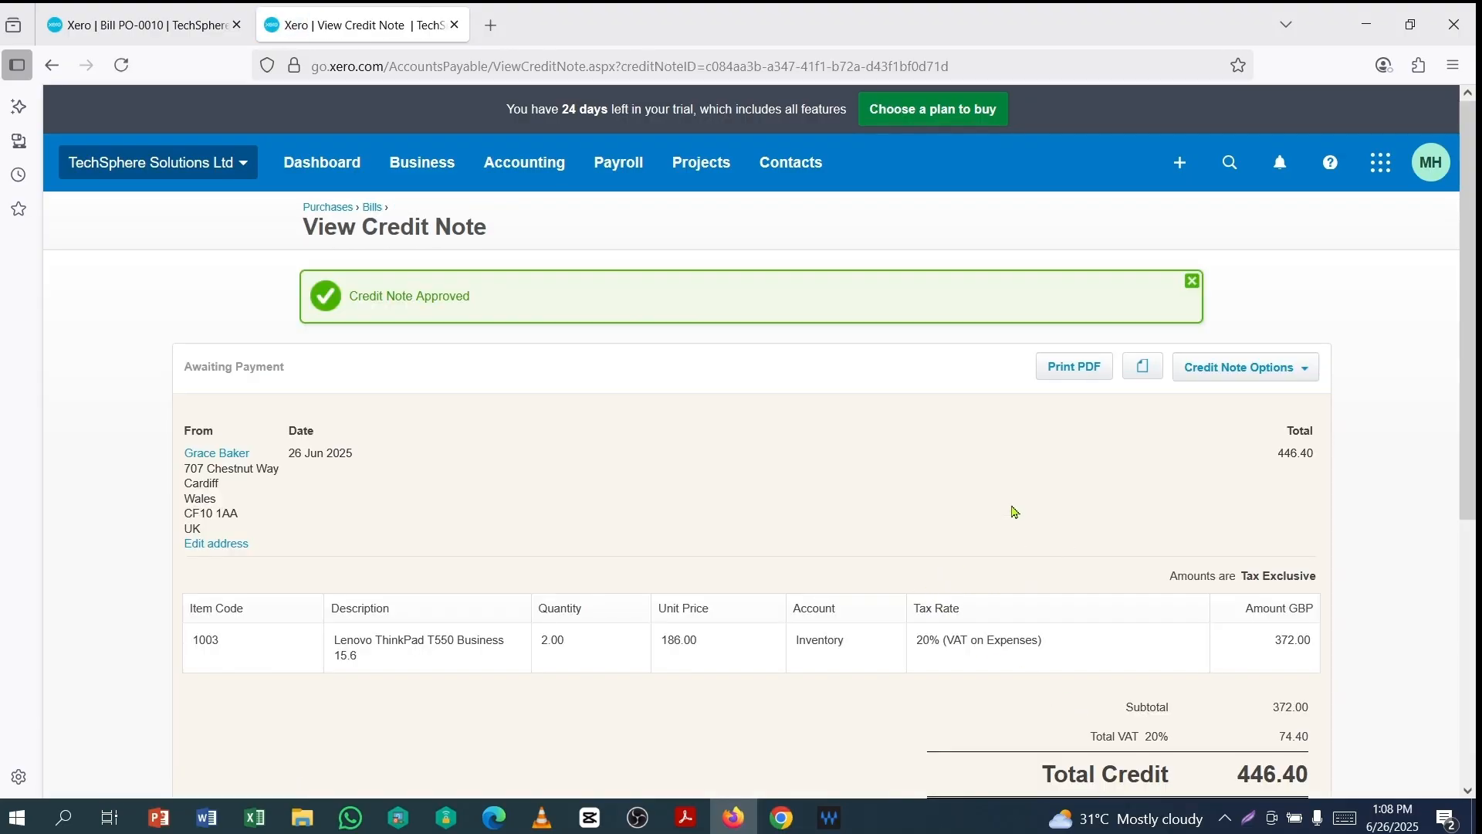
Record a cash refund of 446.40 on the credit note, dated 26 Jun 2025 and paid to 600 - Monzo– Checking
scroll(937, 467, down, 3)
scroll(880, 473, up, 3)
scroll(529, 433, down, 3)
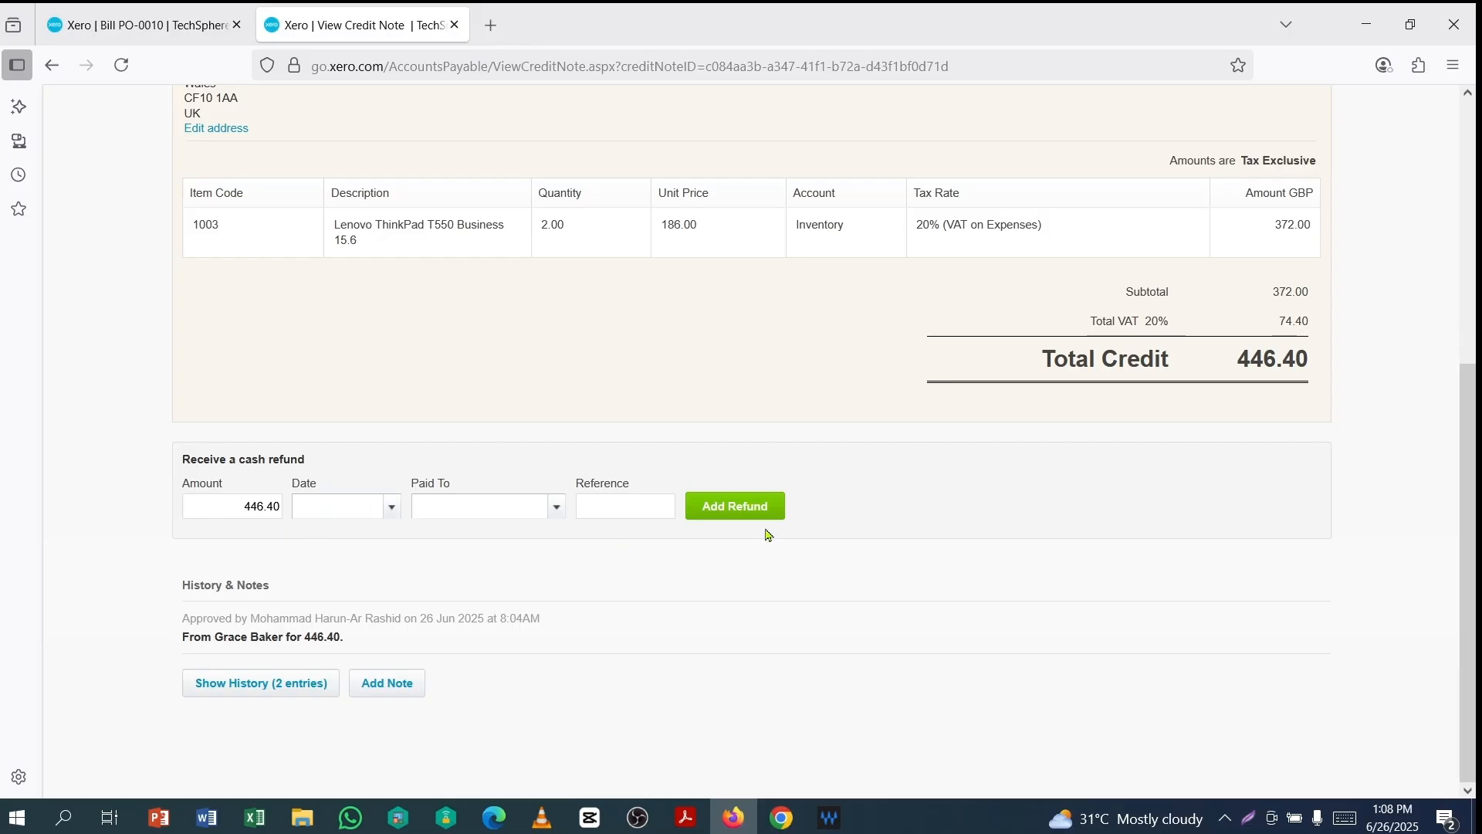
scroll(665, 452, up, 3)
scroll(576, 503, down, 1)
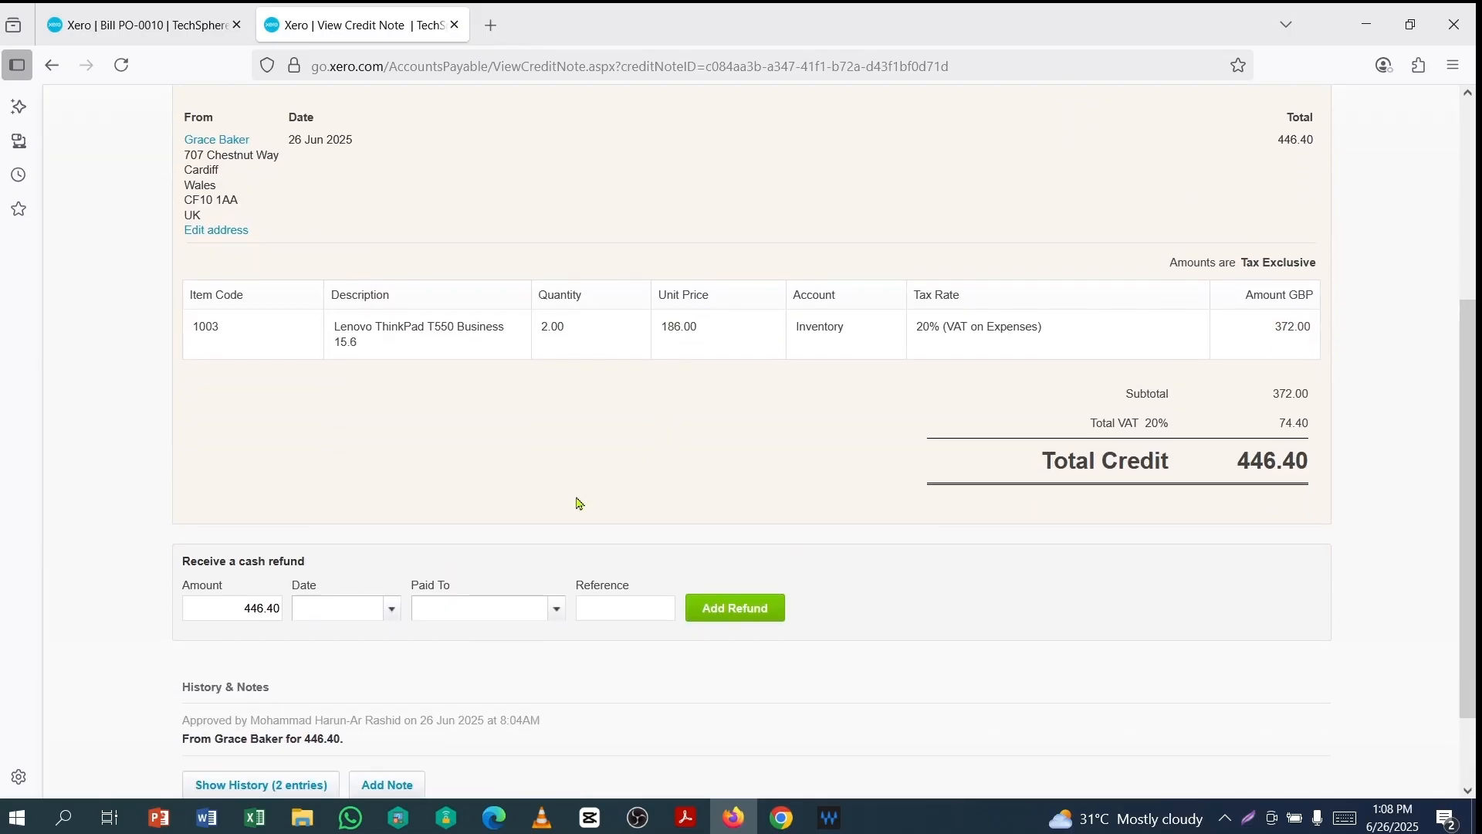
click(394, 611)
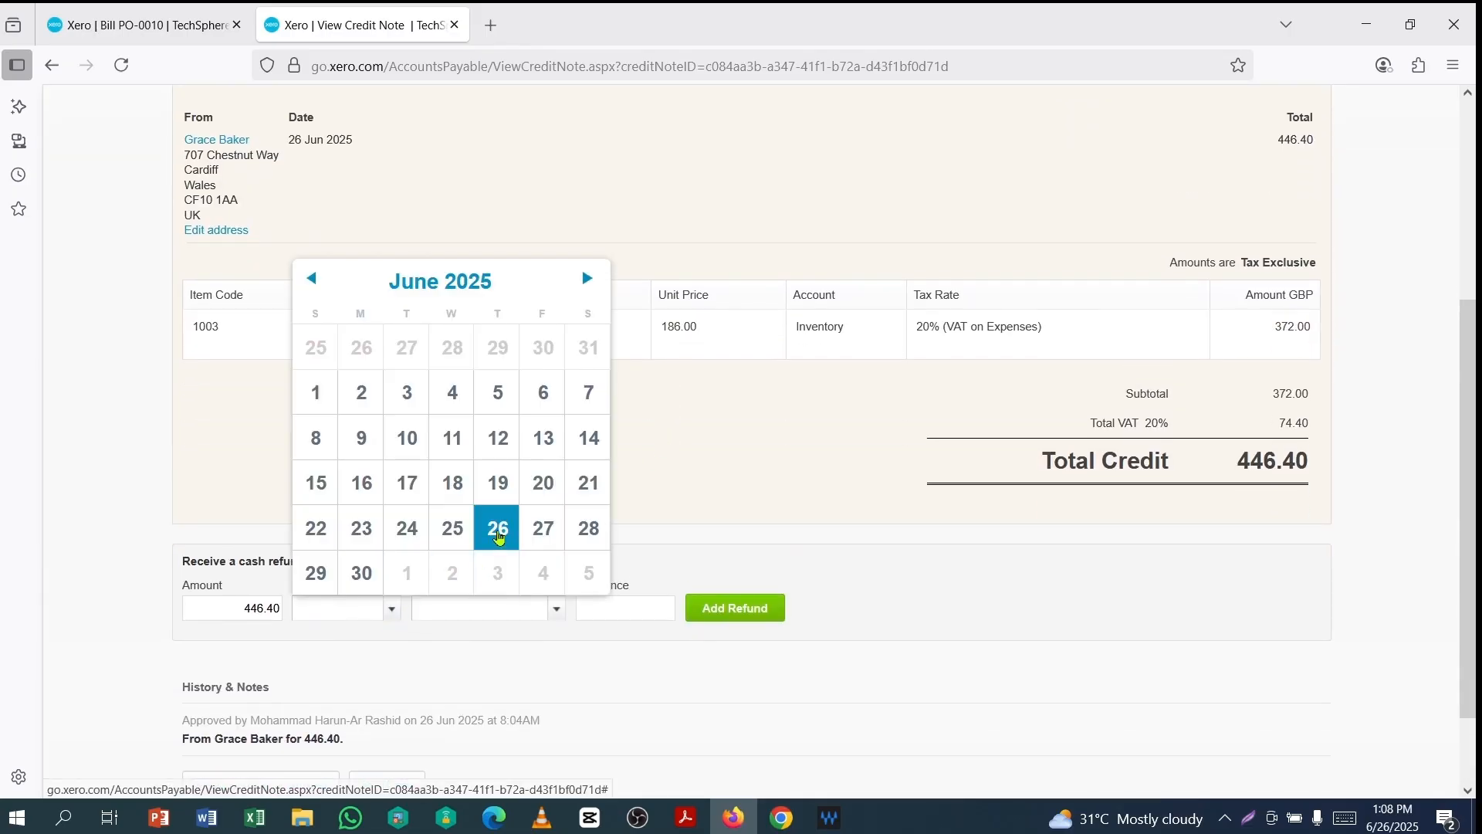
click(498, 532)
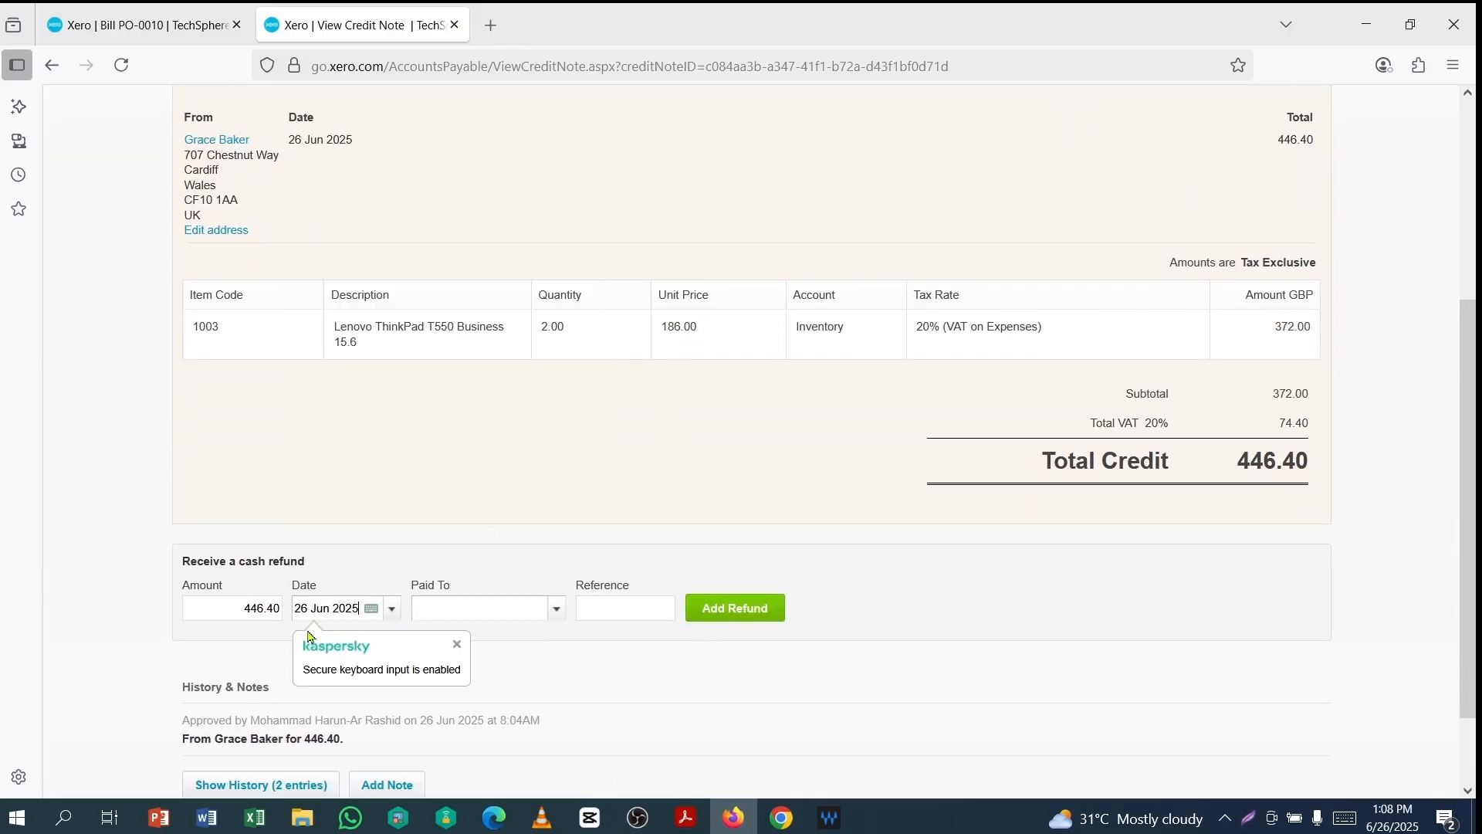
click(558, 610)
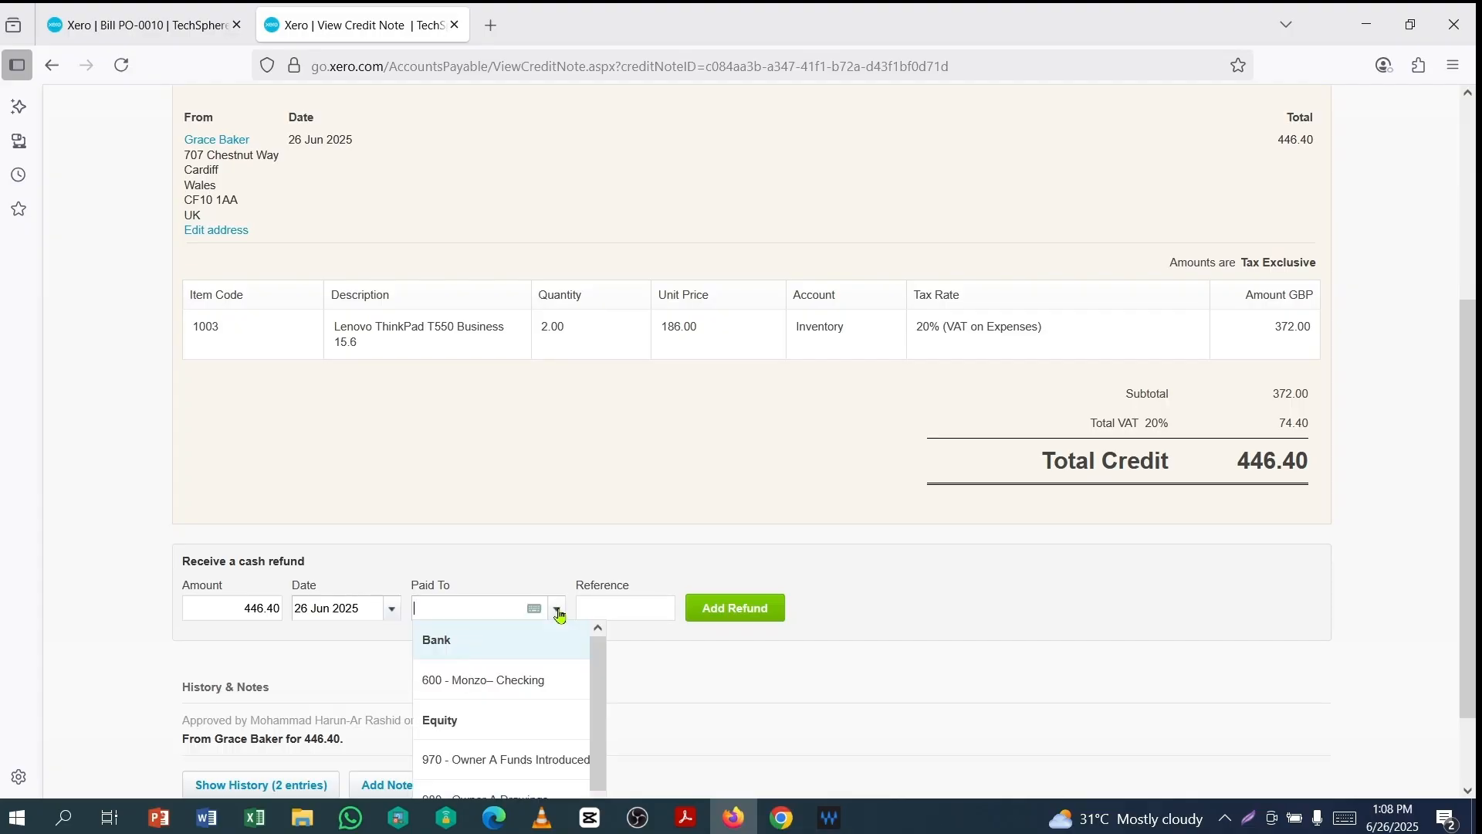
click(492, 687)
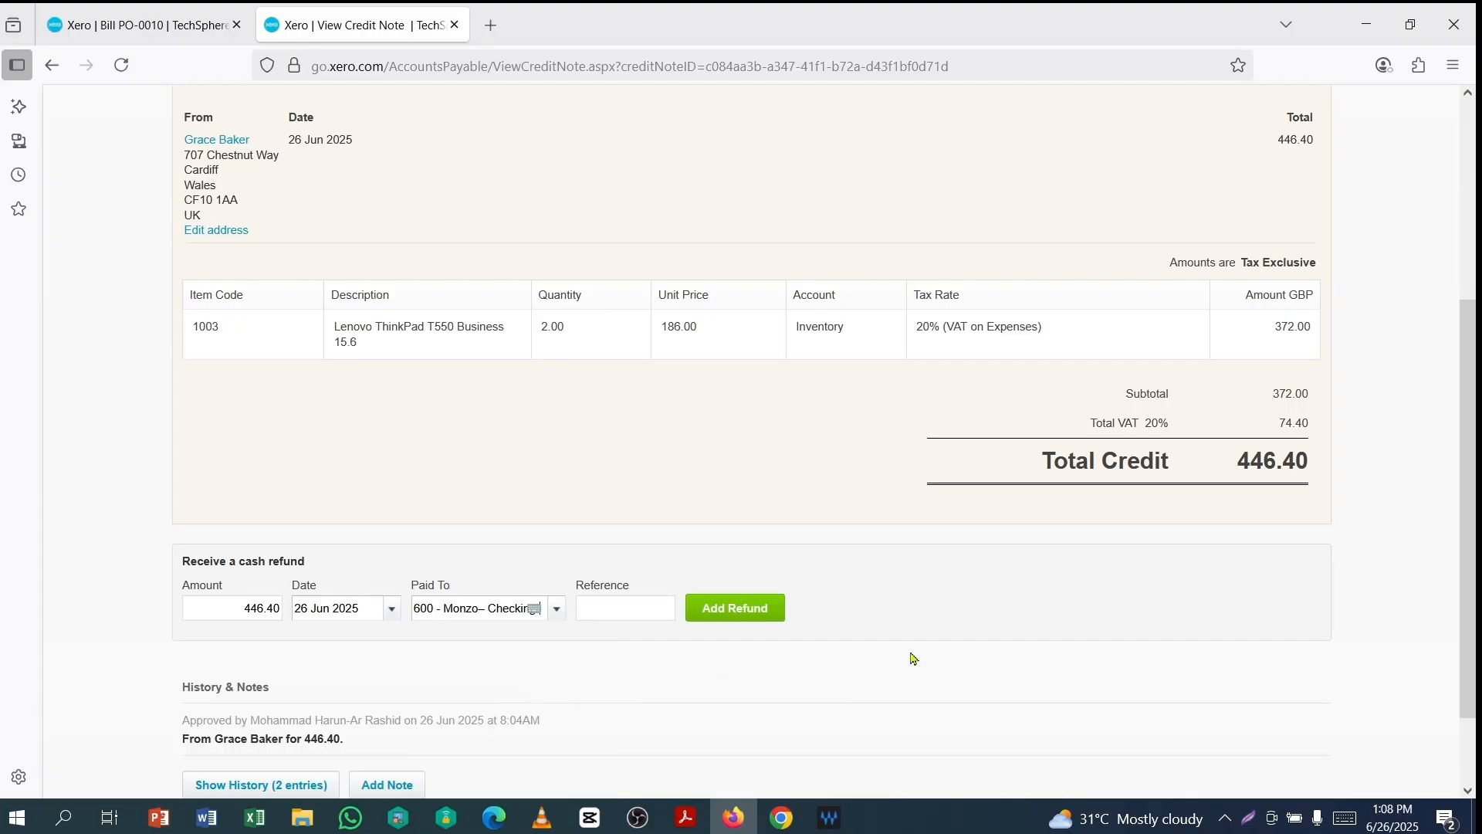
scroll(1002, 616, down, 2)
scroll(897, 596, up, 2)
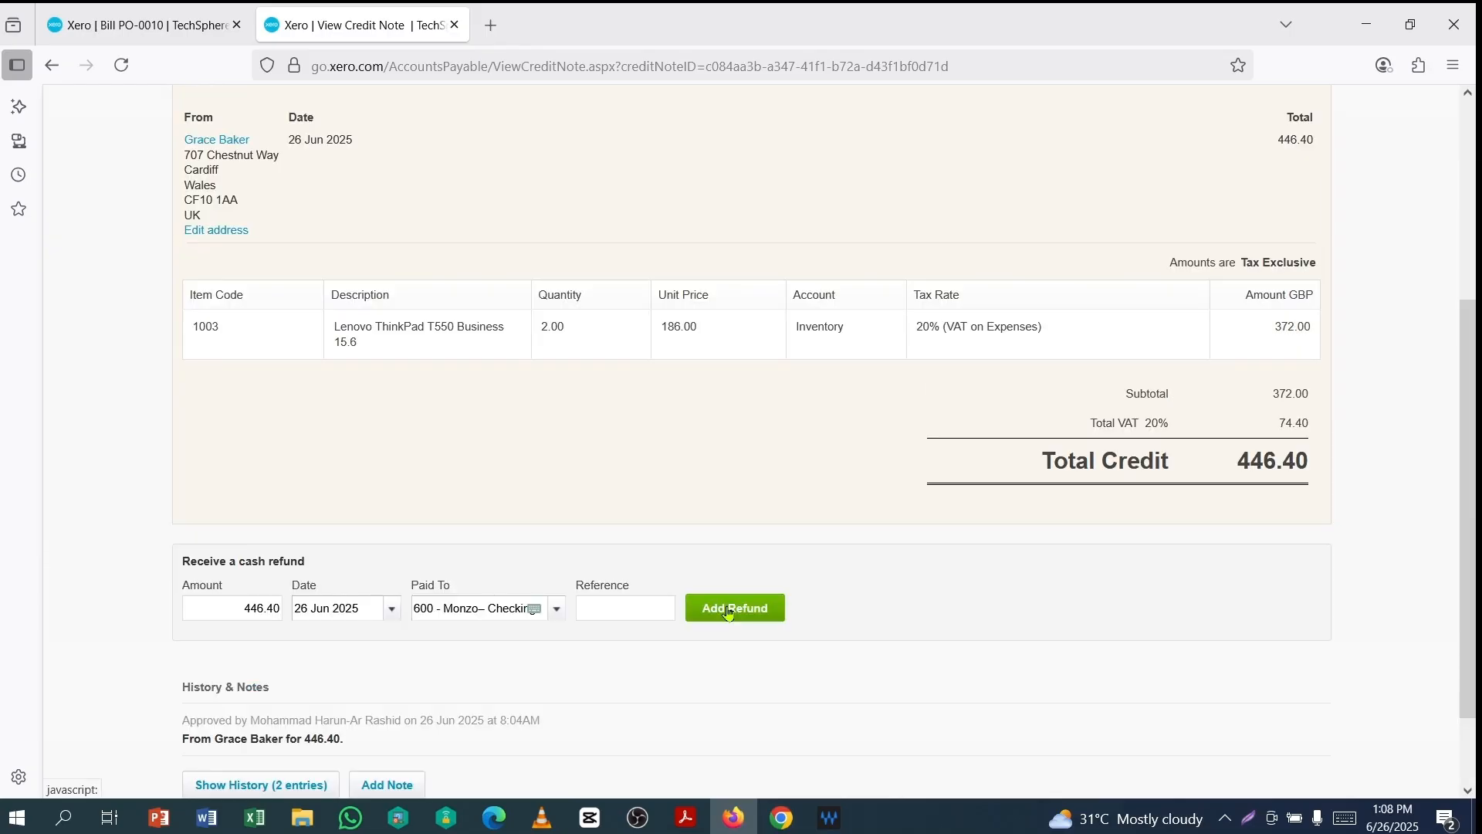
click(776, 613)
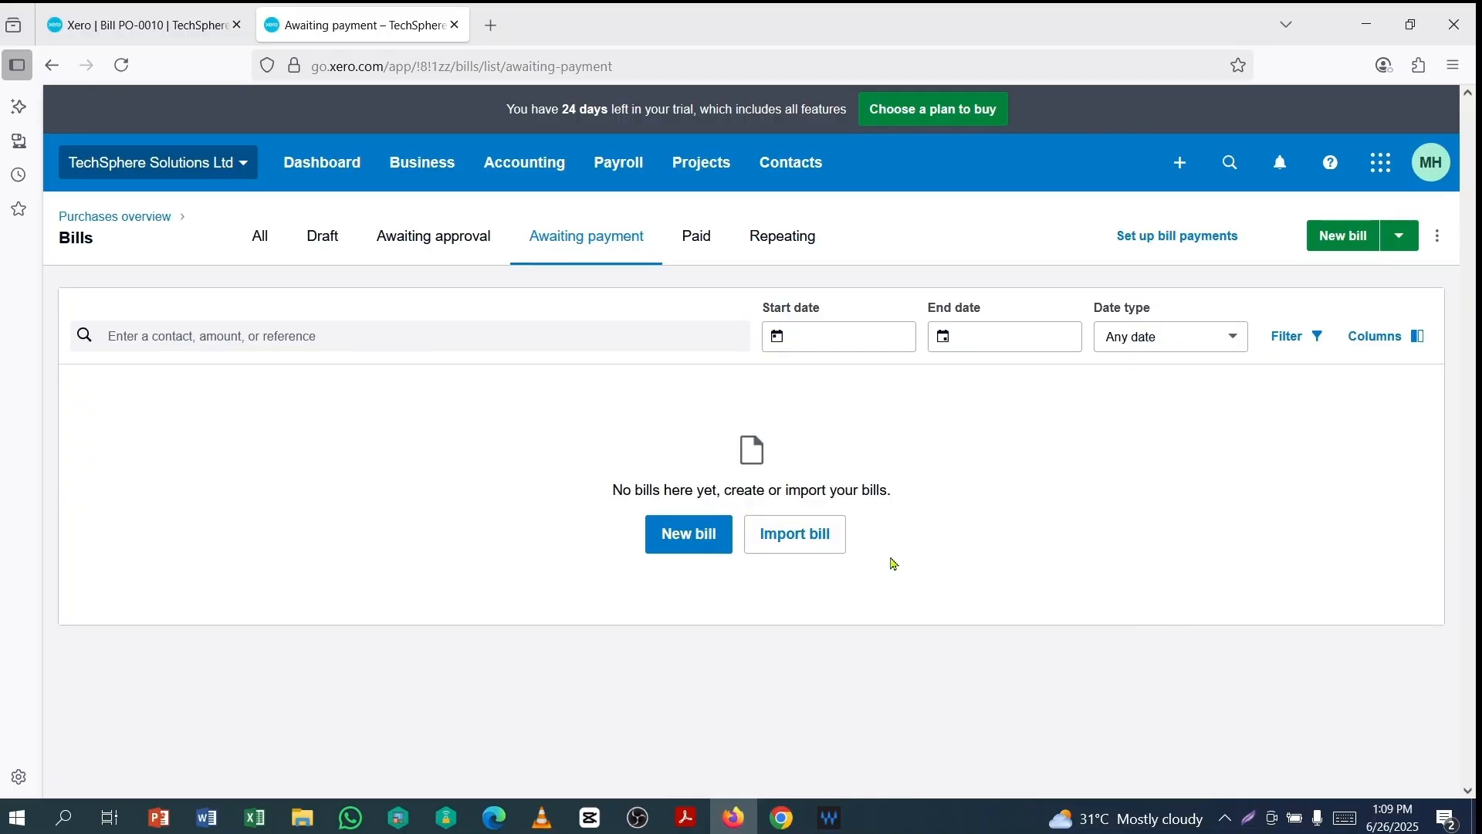
List all bills from the Purchases overview to check the refunded credit notes
click(109, 222)
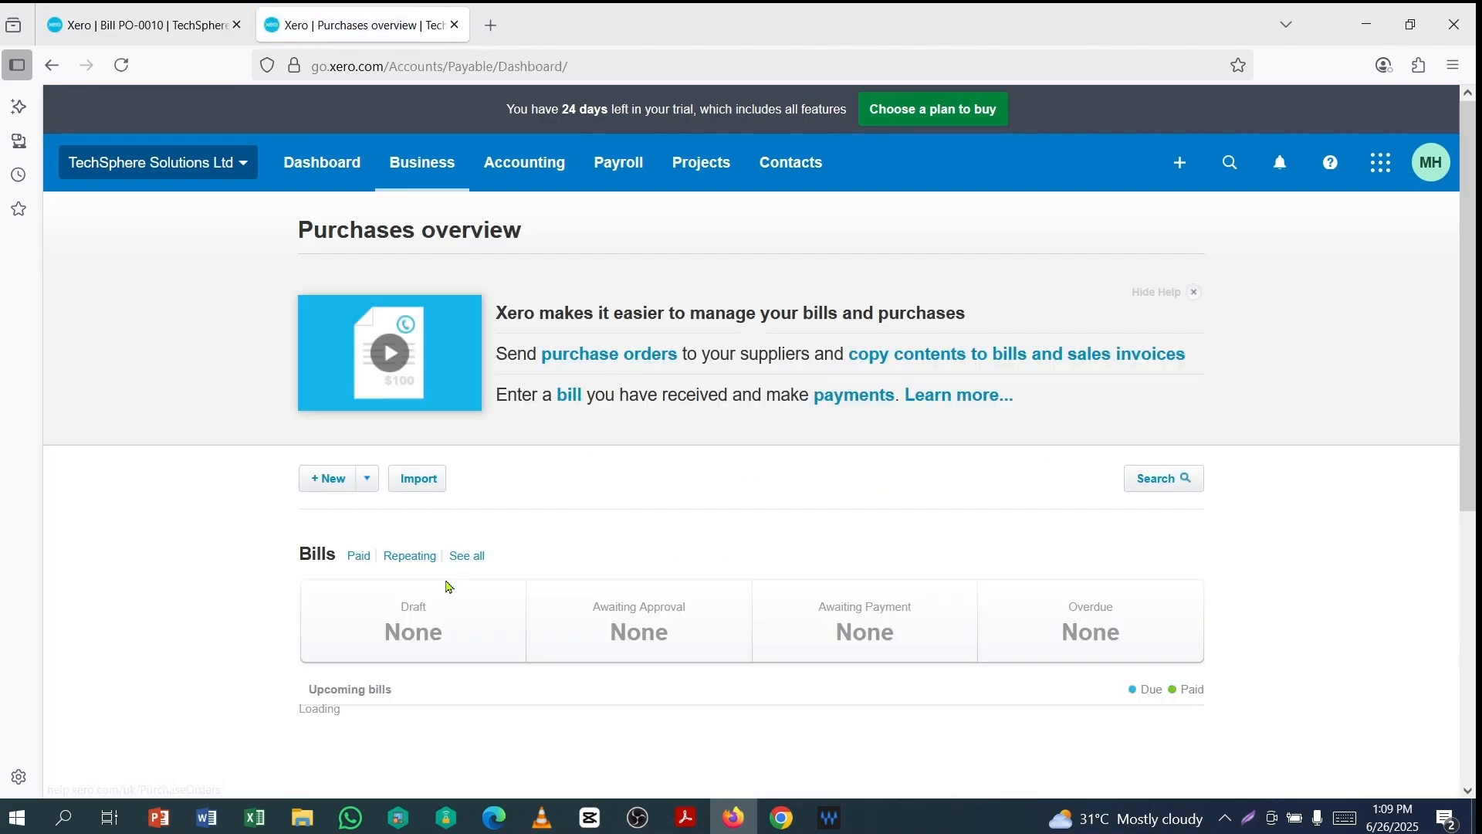
click(463, 562)
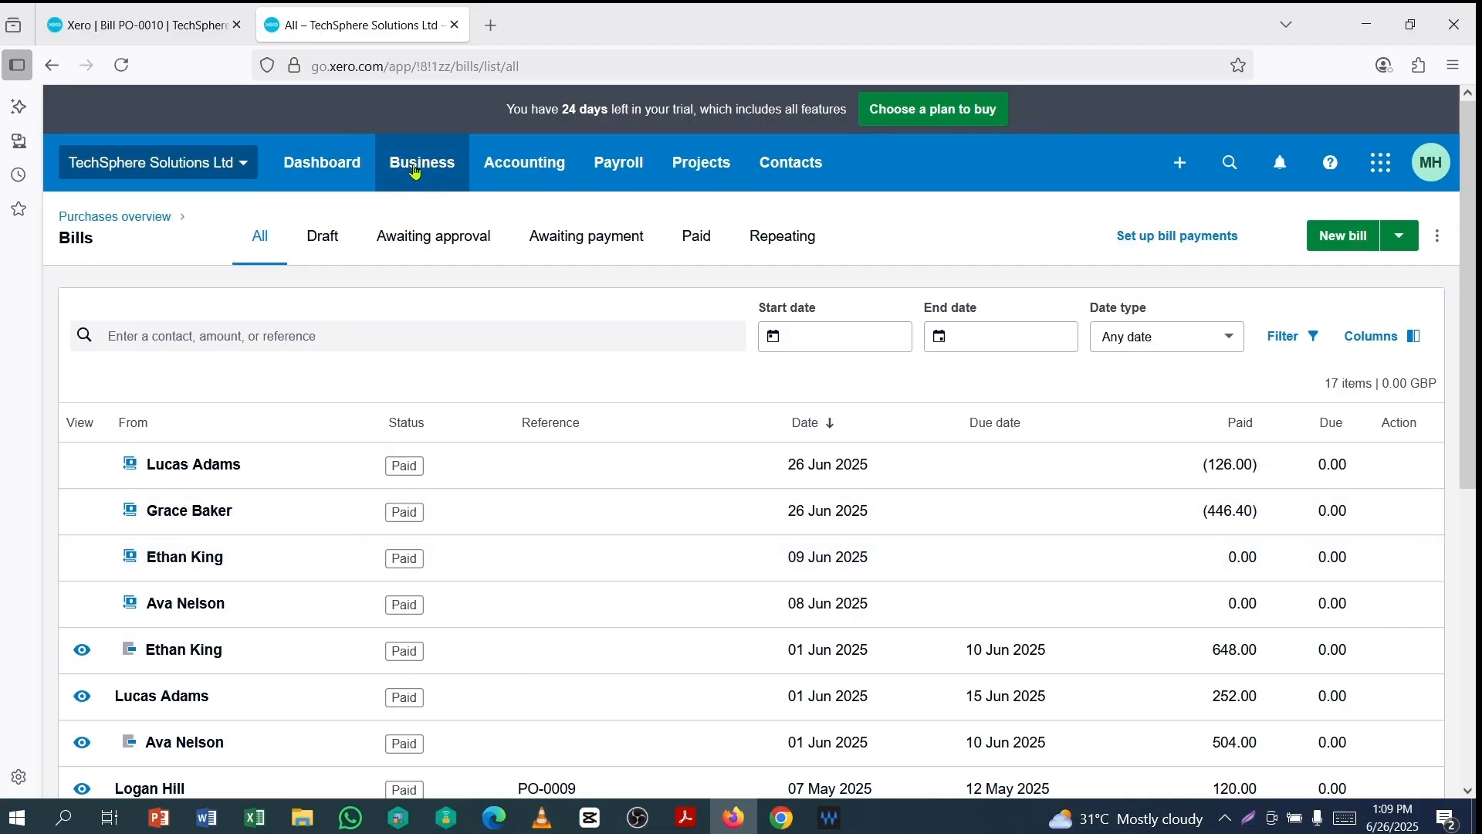
Run the Balance Sheet report with its date set to End of this month, 30 Jun 2025
click(511, 168)
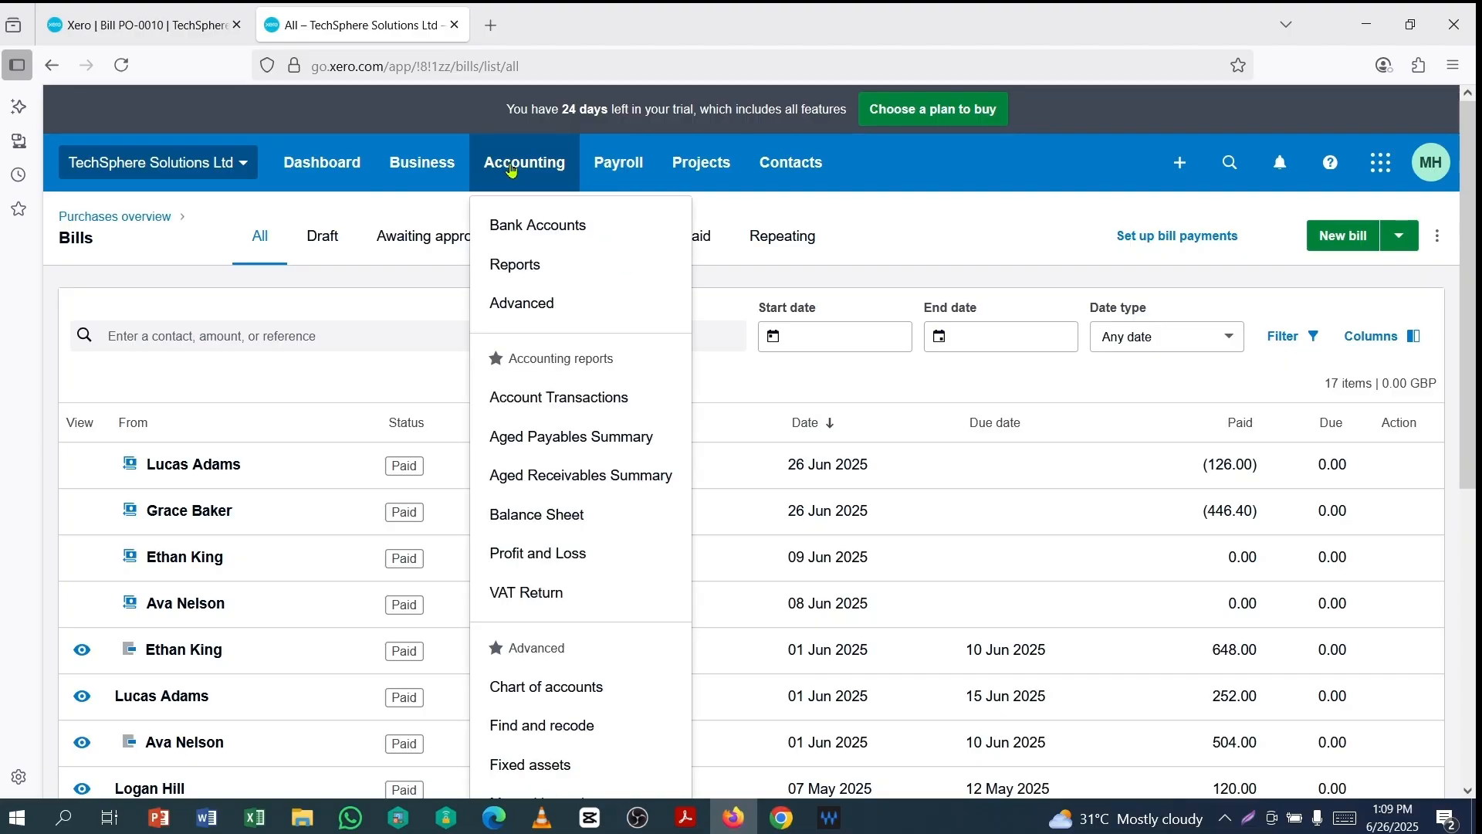
click(528, 267)
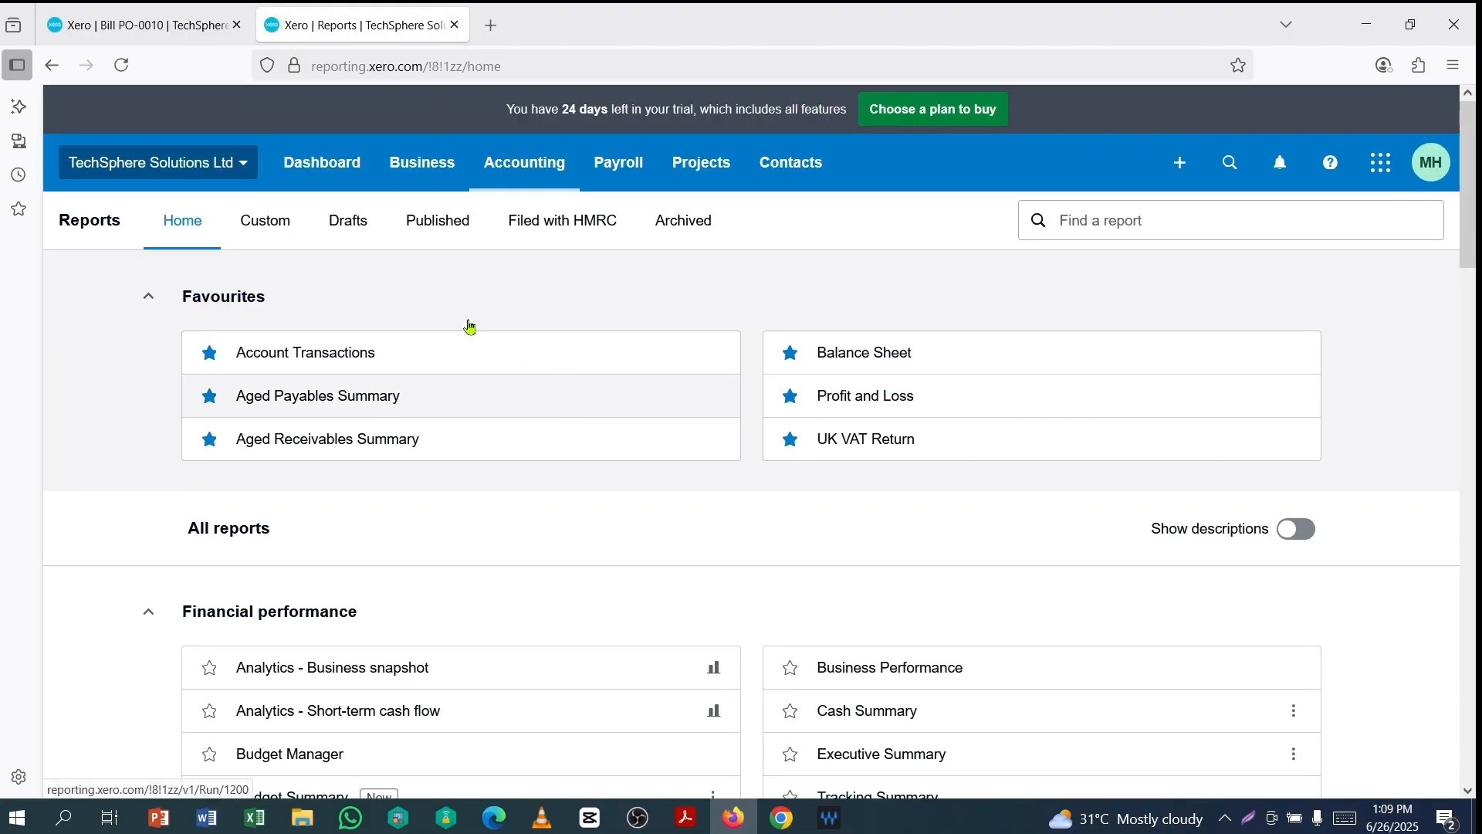
click(844, 369)
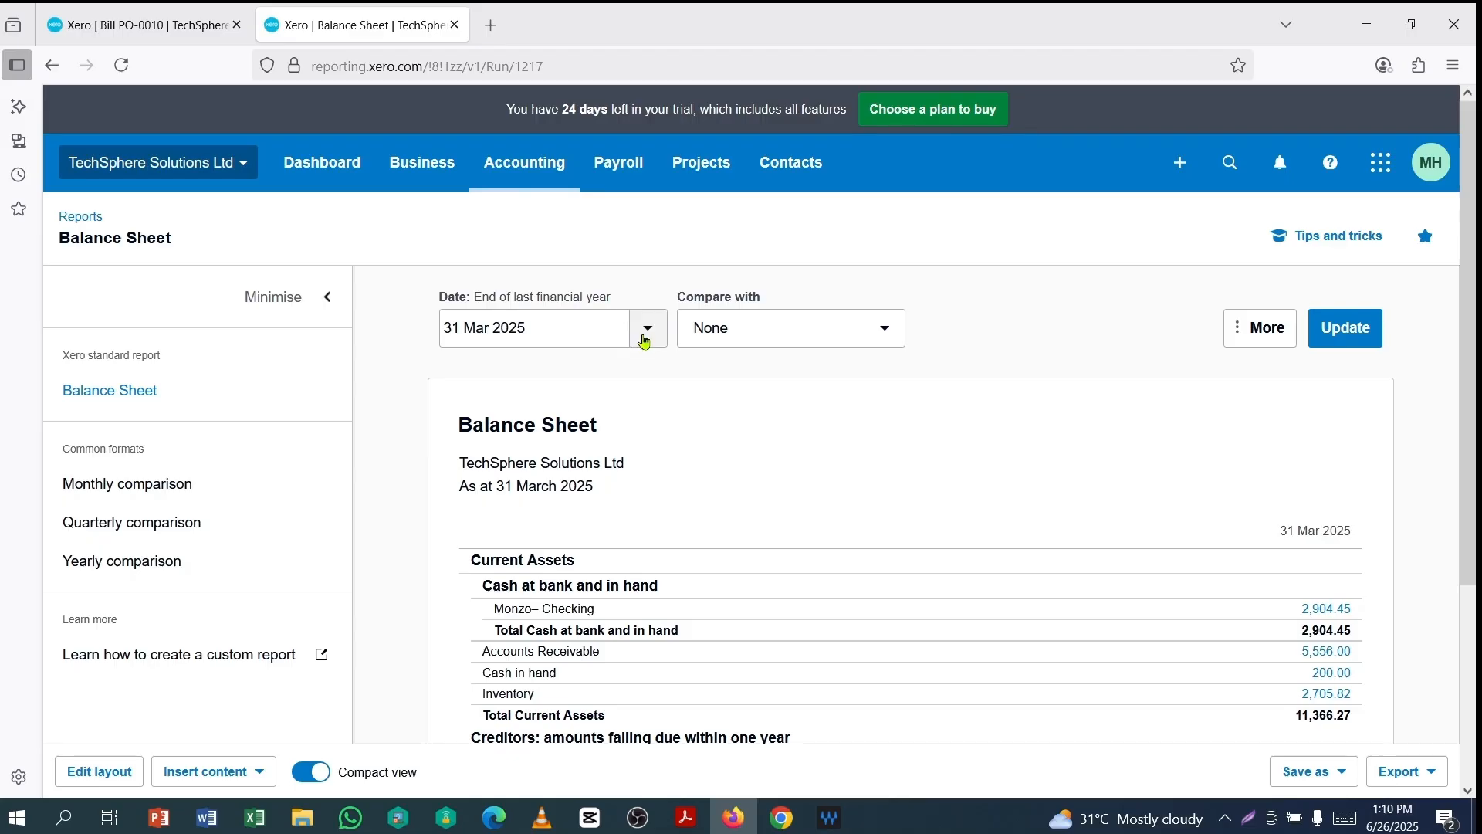
click(647, 329)
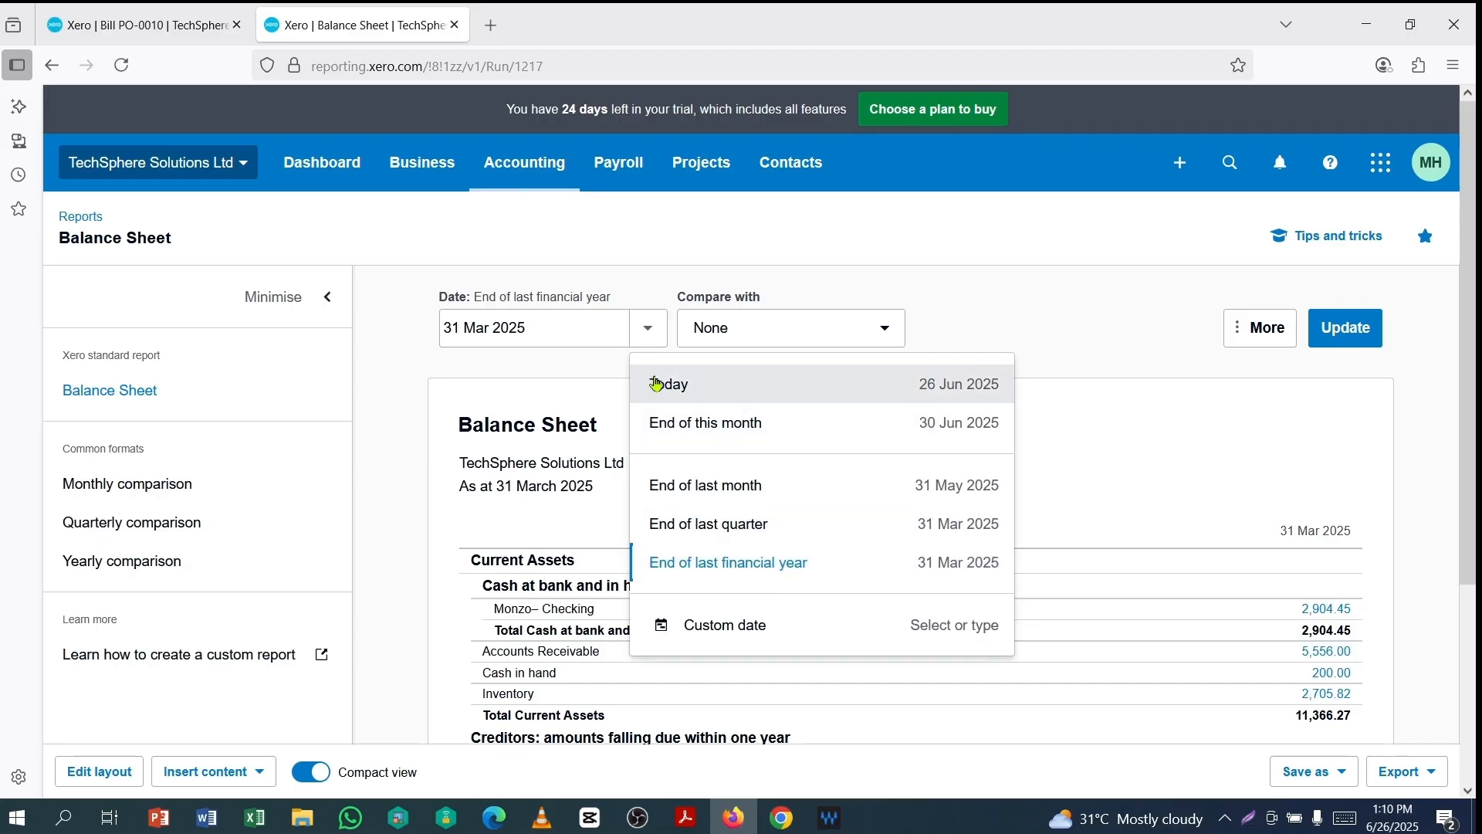
click(754, 431)
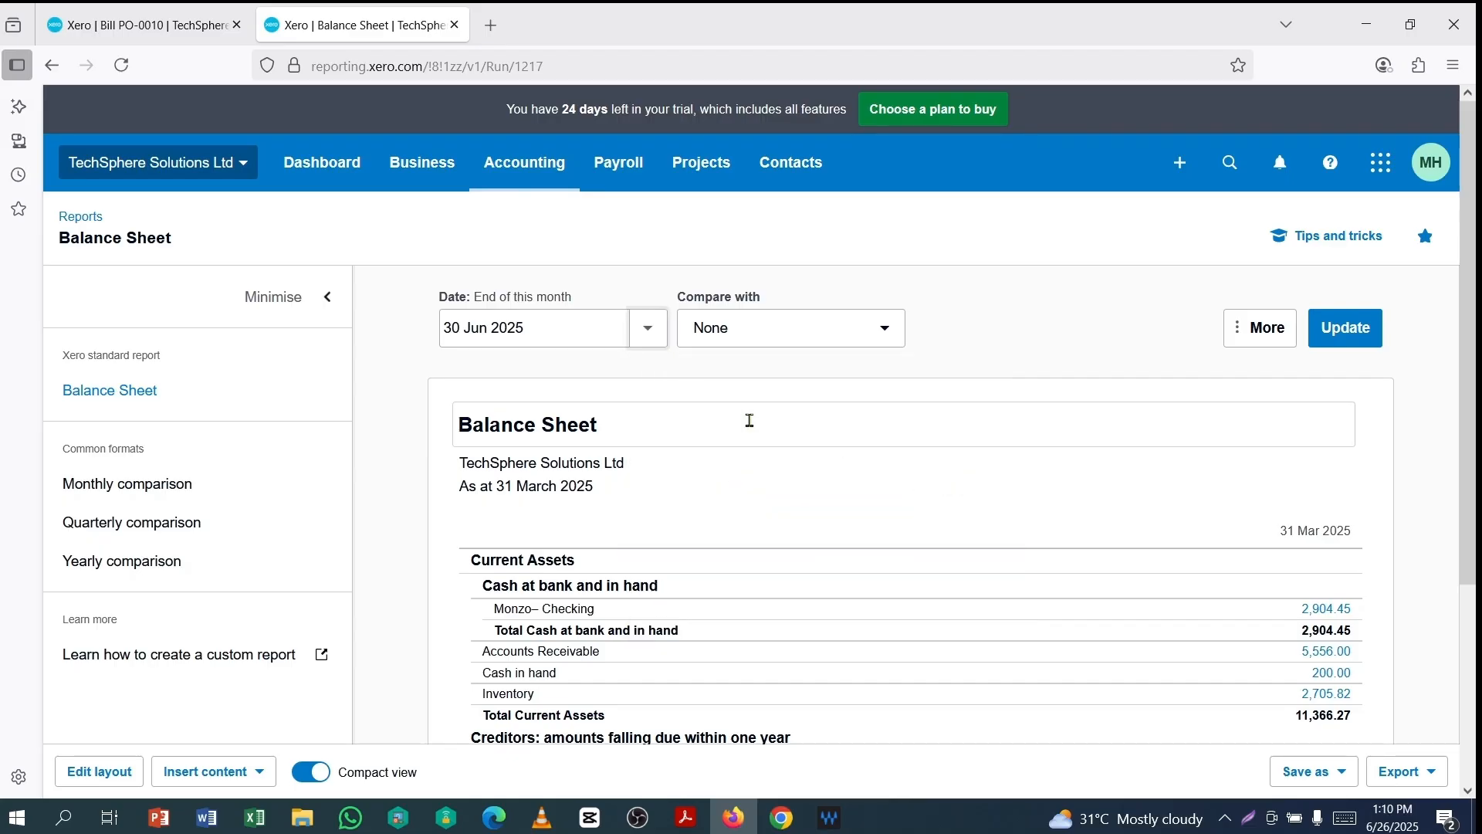
click(1343, 343)
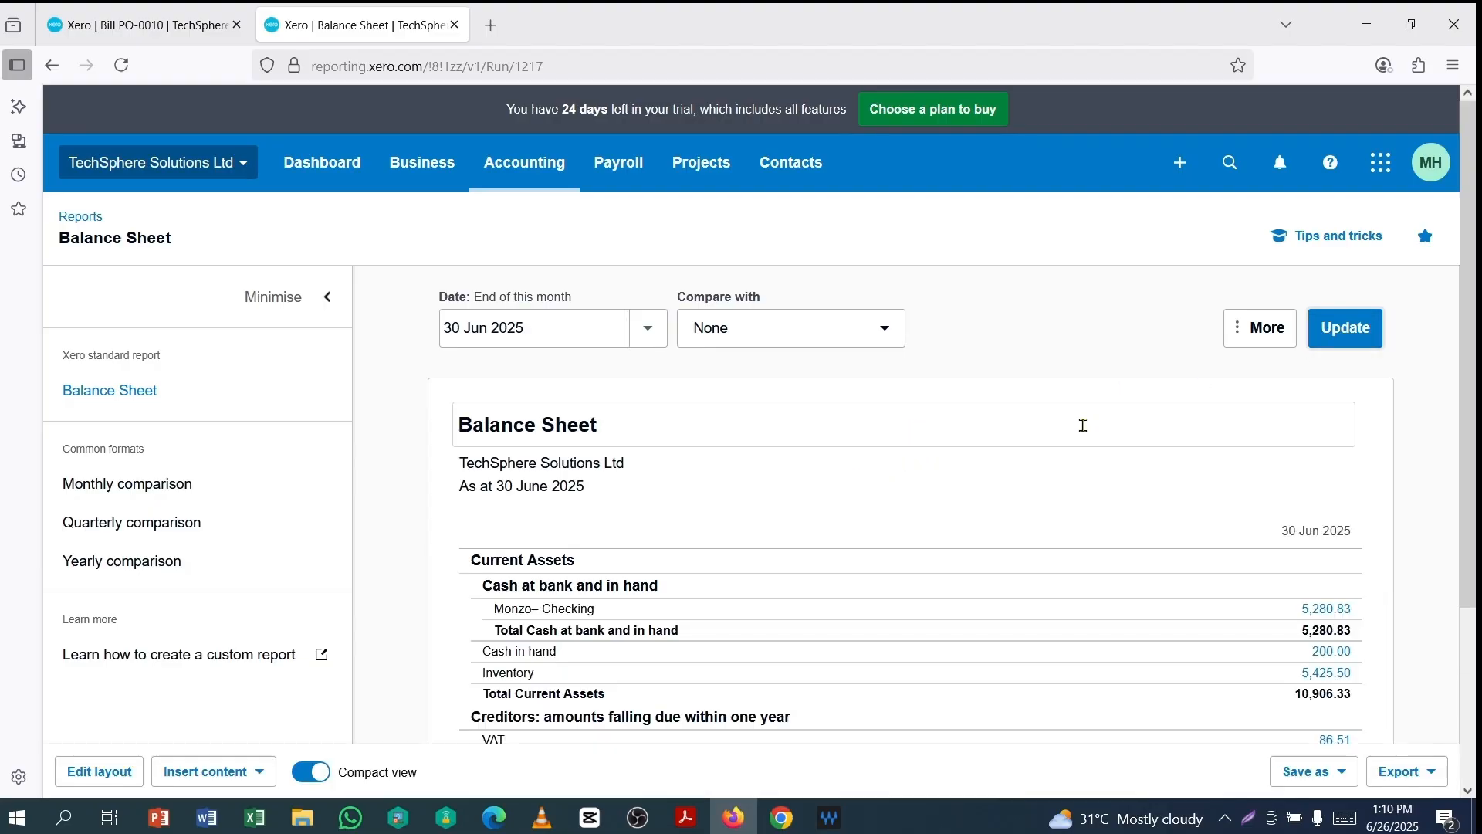
Open the Monzo– Checking transactions behind the Balance Sheet and review the payable credit note refunds
scroll(1081, 432, down, 3)
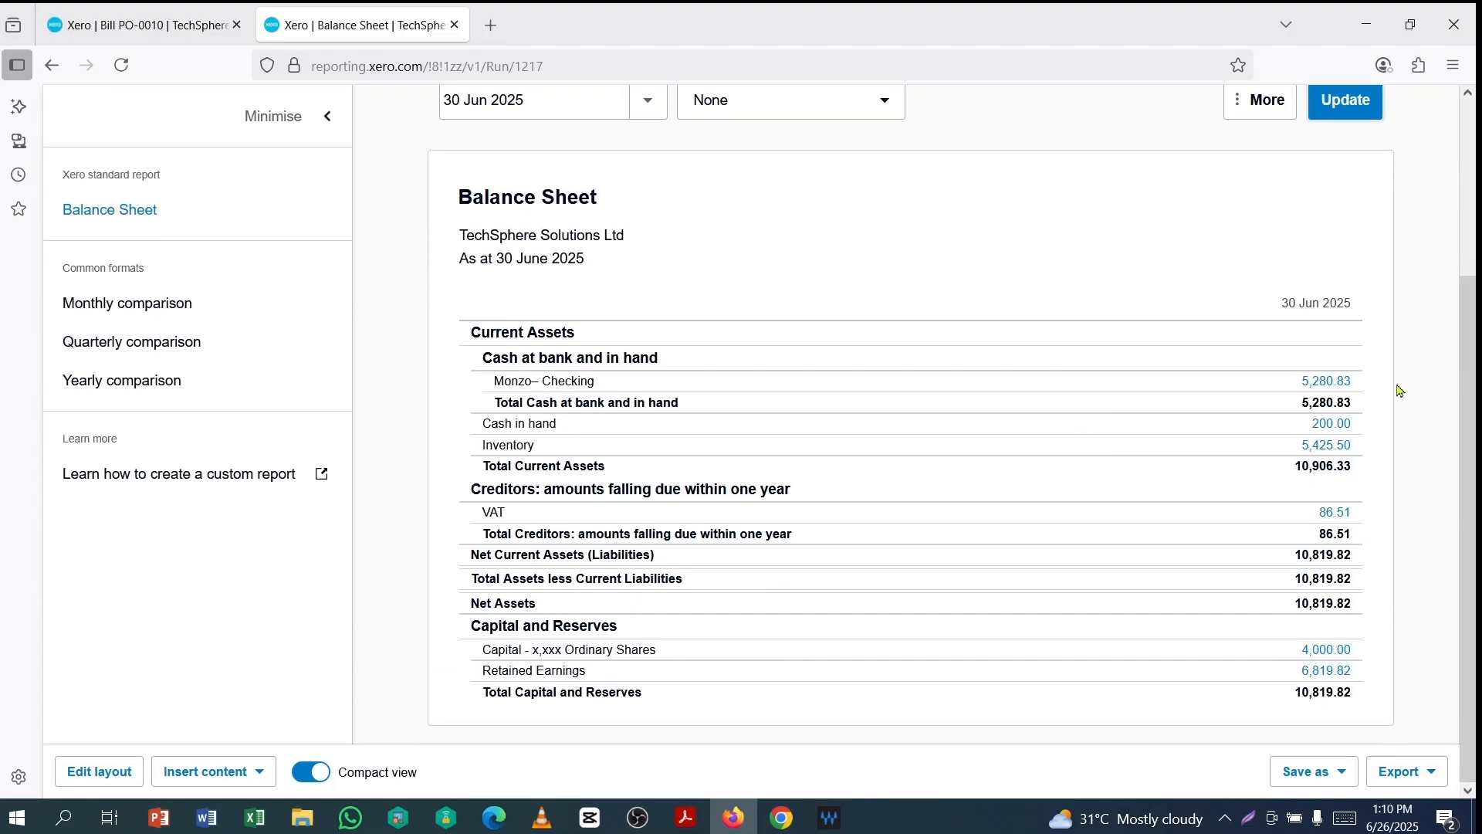
click(1317, 383)
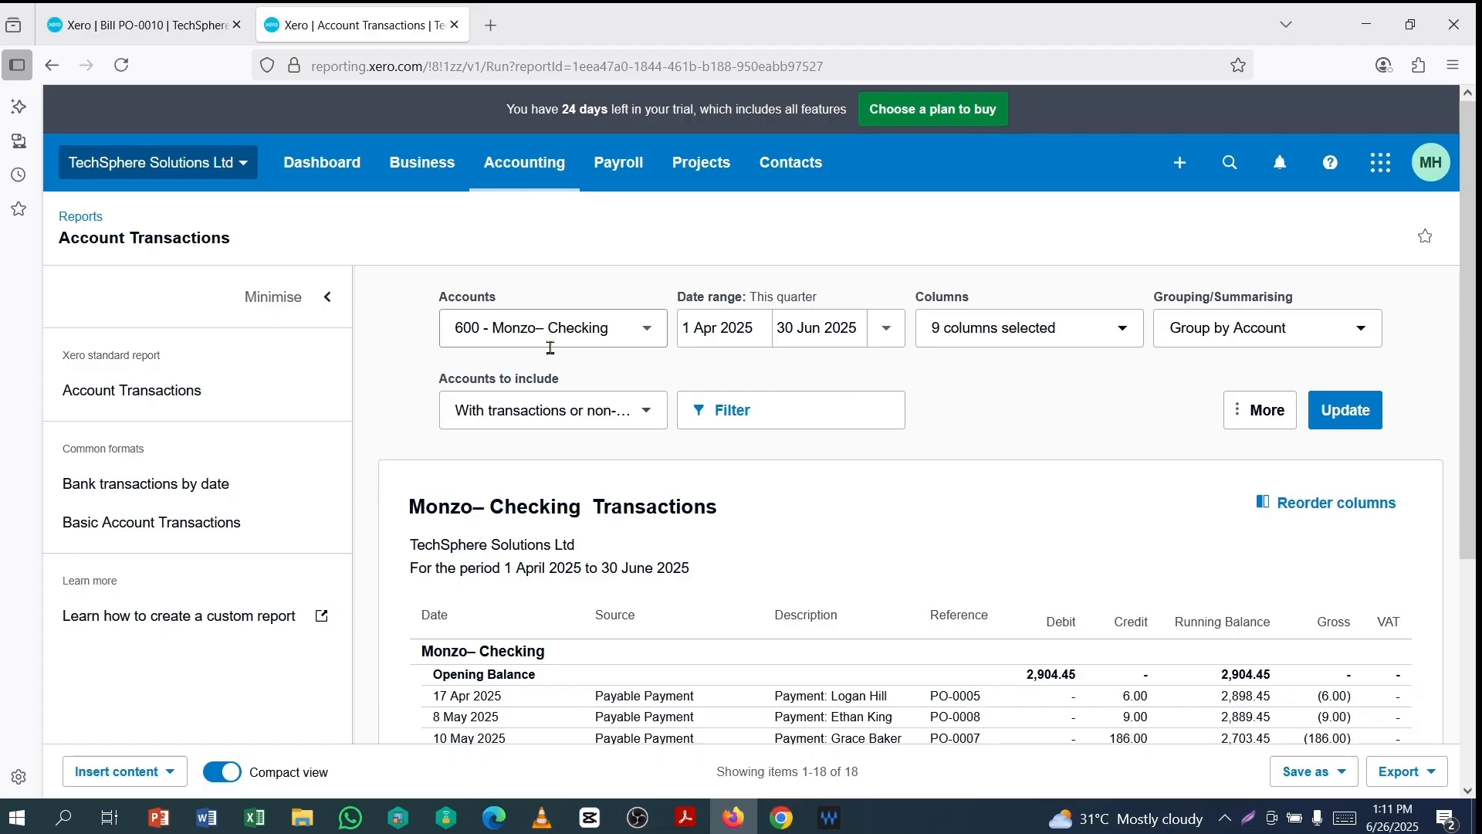
scroll(1151, 390, down, 4)
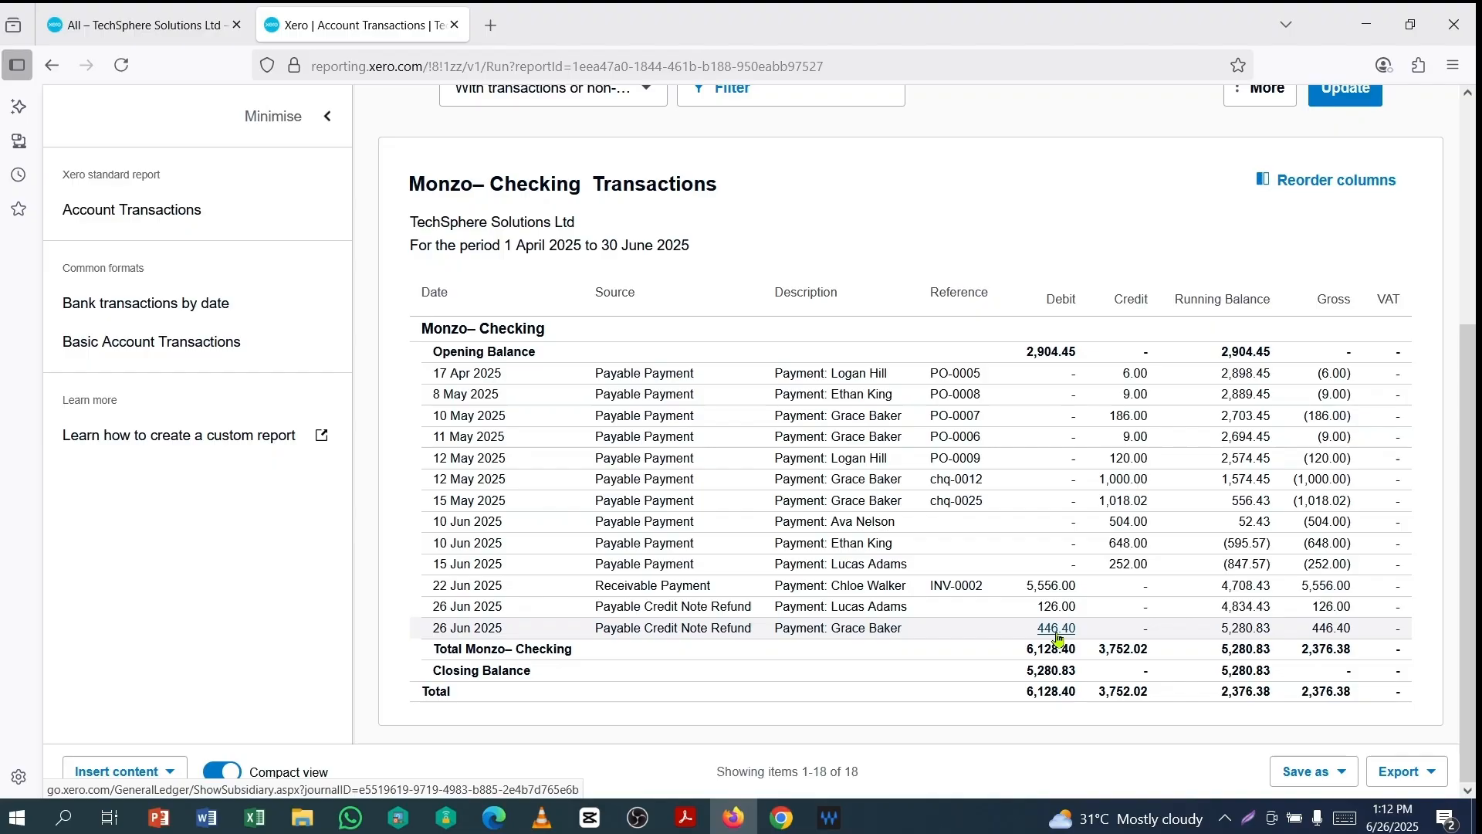
scroll(1043, 609, up, 4)
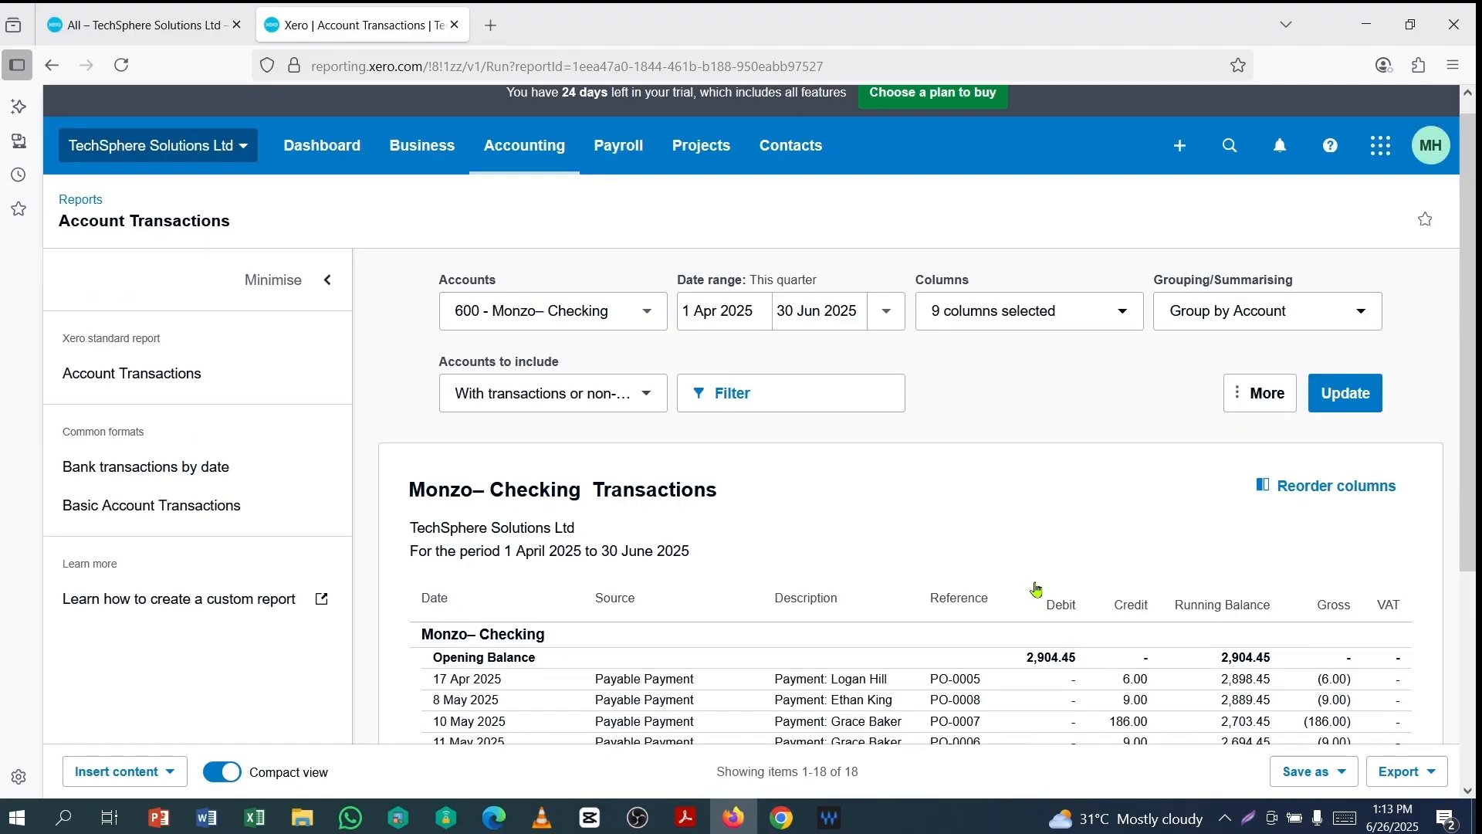